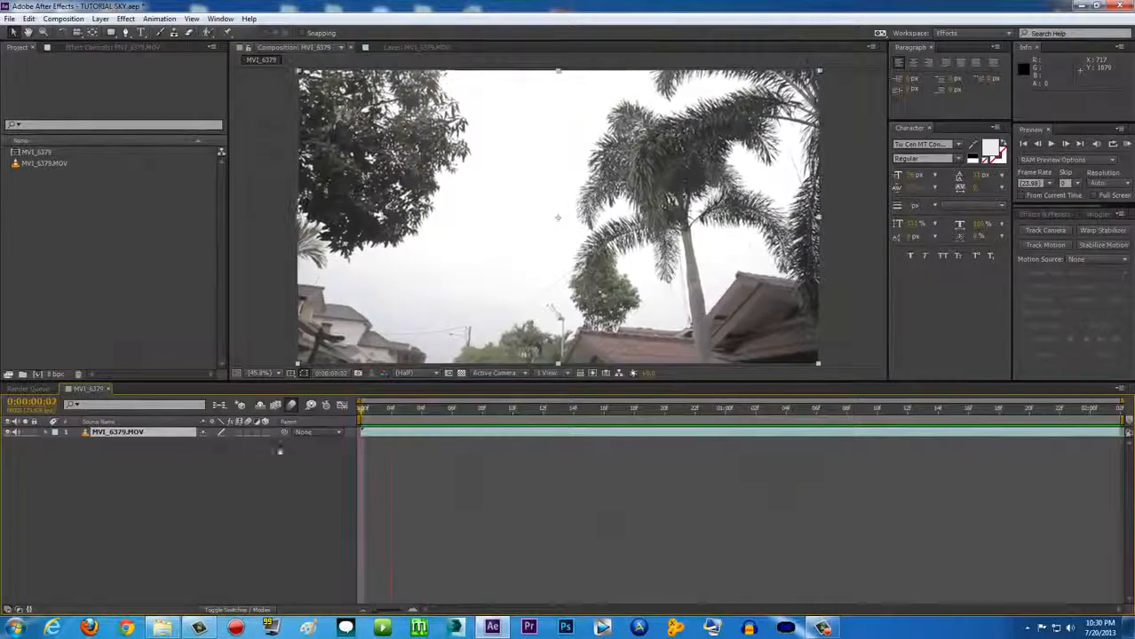
Open the Sky replacement tutorial folder containing the sky image in Windows Explorer
click(162, 627)
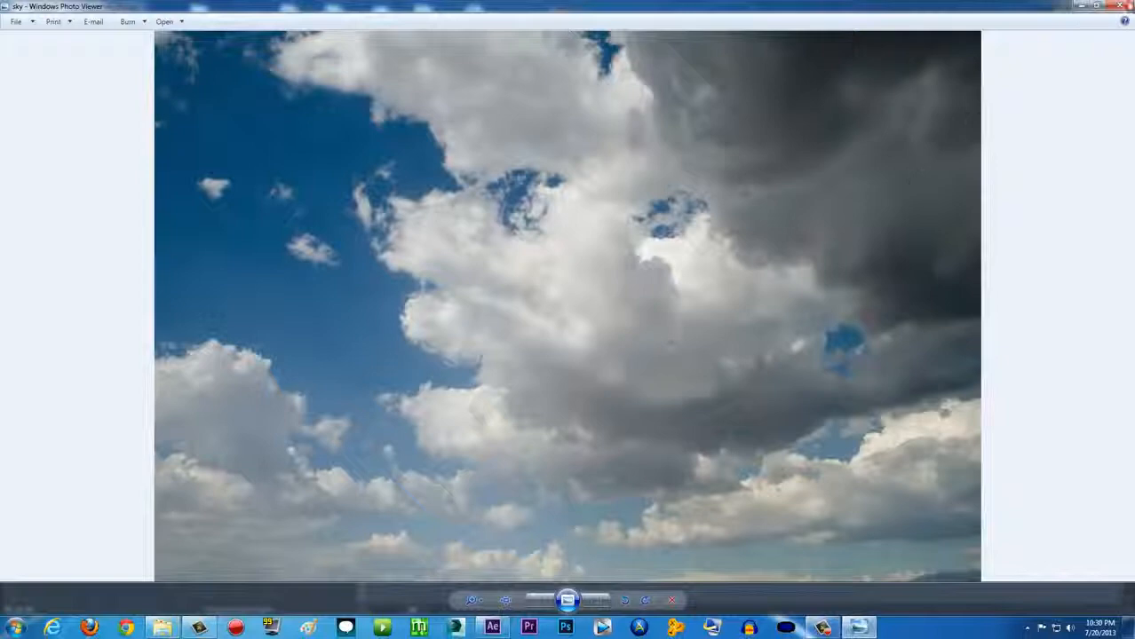
Close the photo preview and drag sky.jpg into the After Effects Project panel
click(1126, 5)
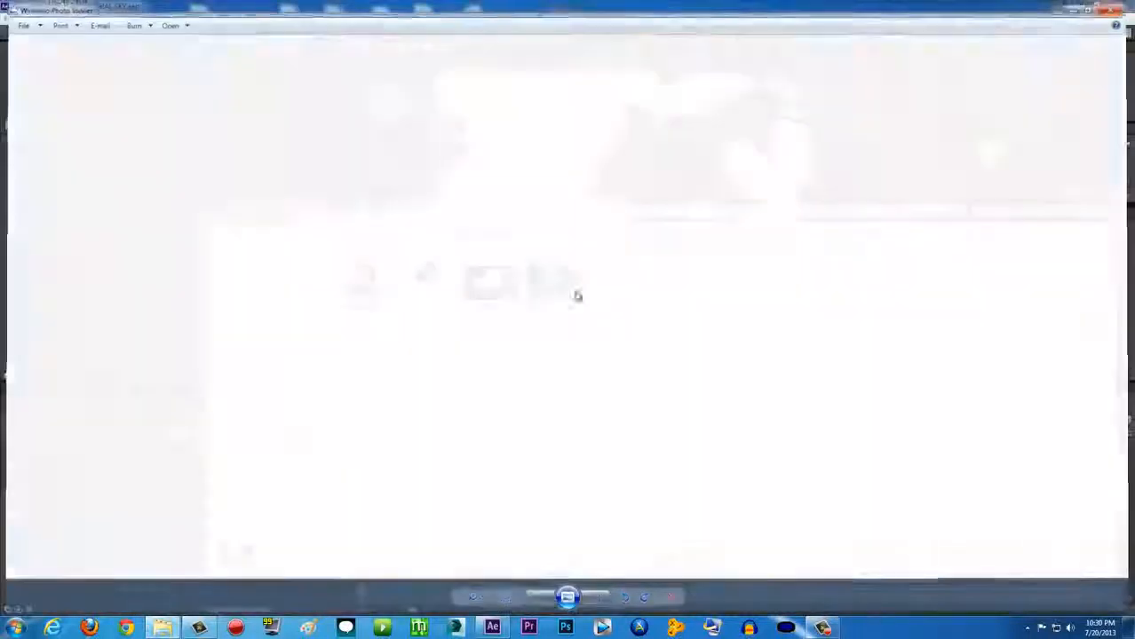
drag(555, 283, 97, 229)
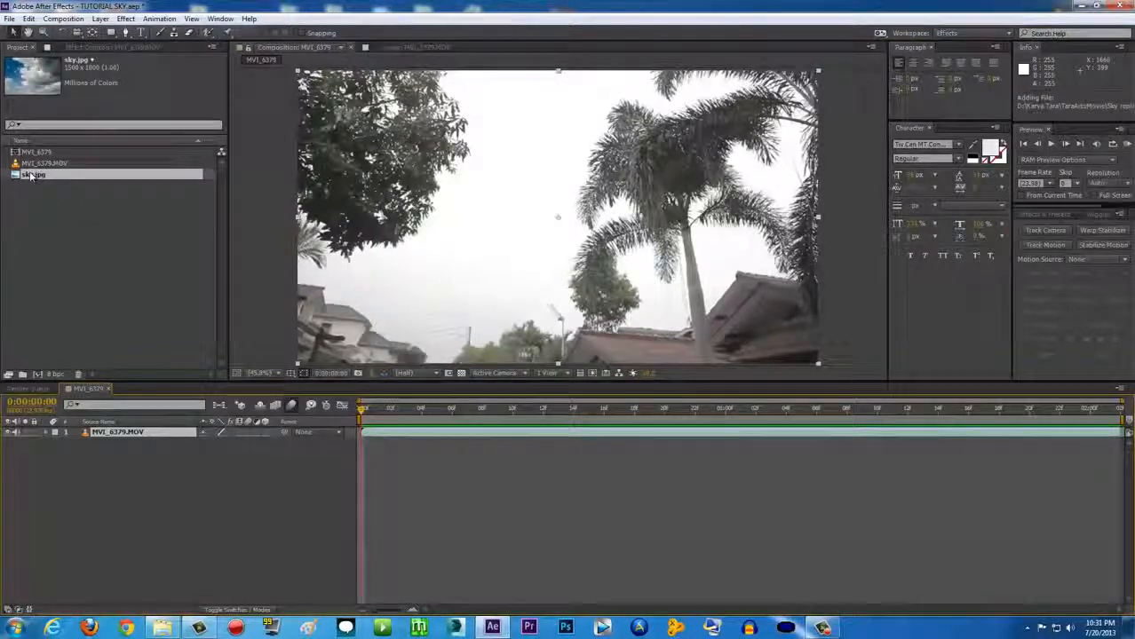
Place sky.jpg beneath MVI_6379.MOV in the timeline and scale it up to about 140%
drag(31, 176, 142, 441)
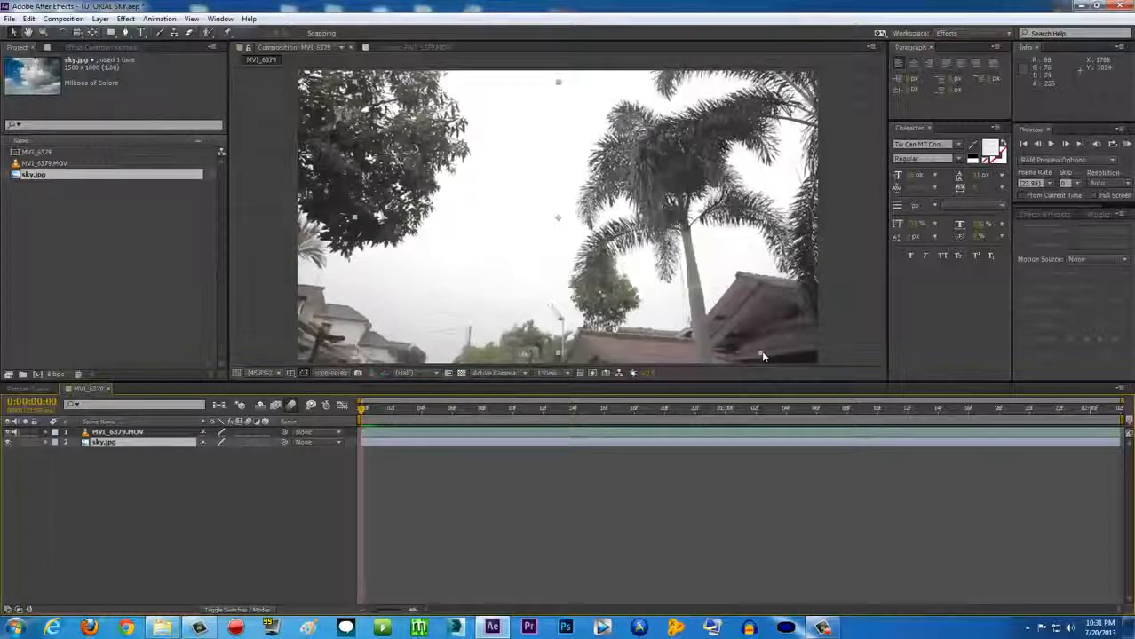
key(s)
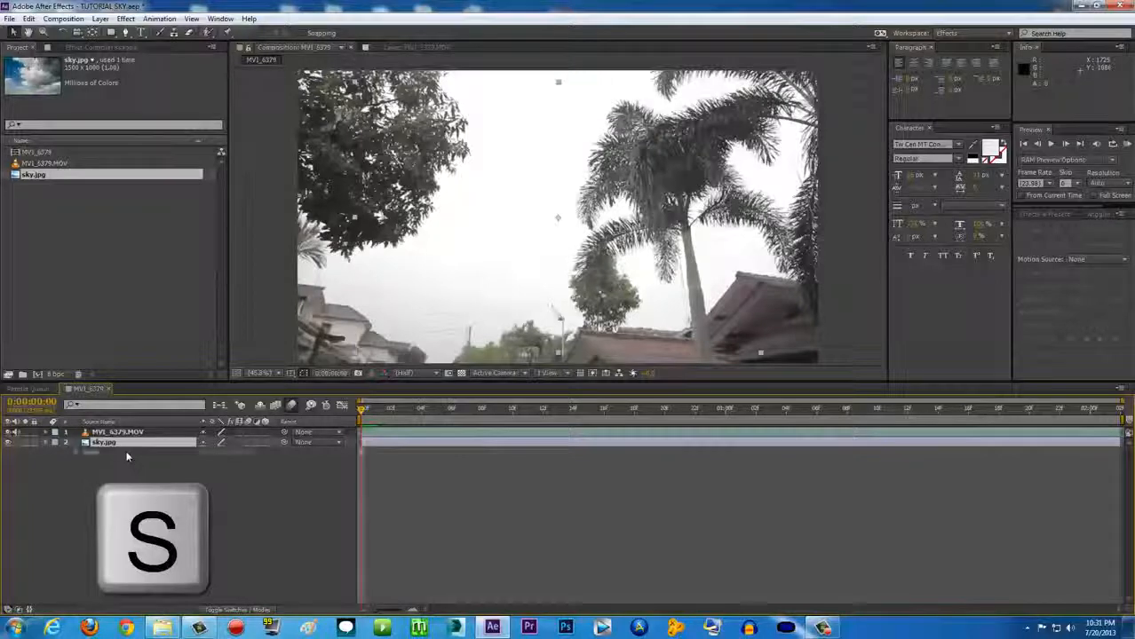
drag(214, 452, 270, 455)
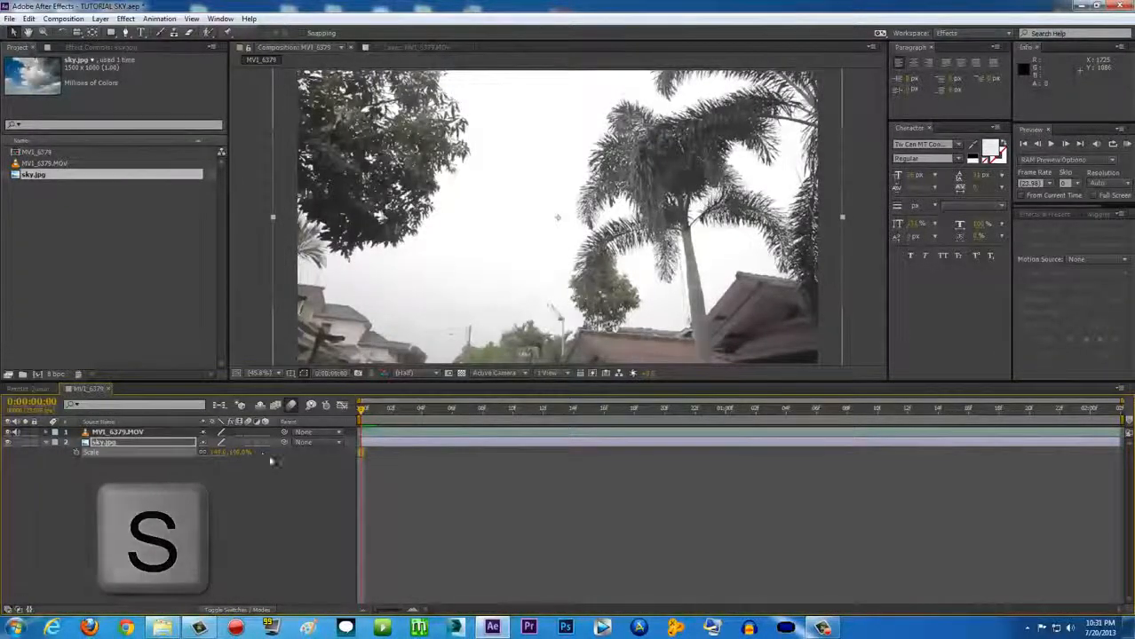
mouse_move(380, 412)
mouse_down()
mouse_move(744, 416)
mouse_move(390, 412)
mouse_up()
Preview the composition from the start to check the sky against the footage motion
key(space)
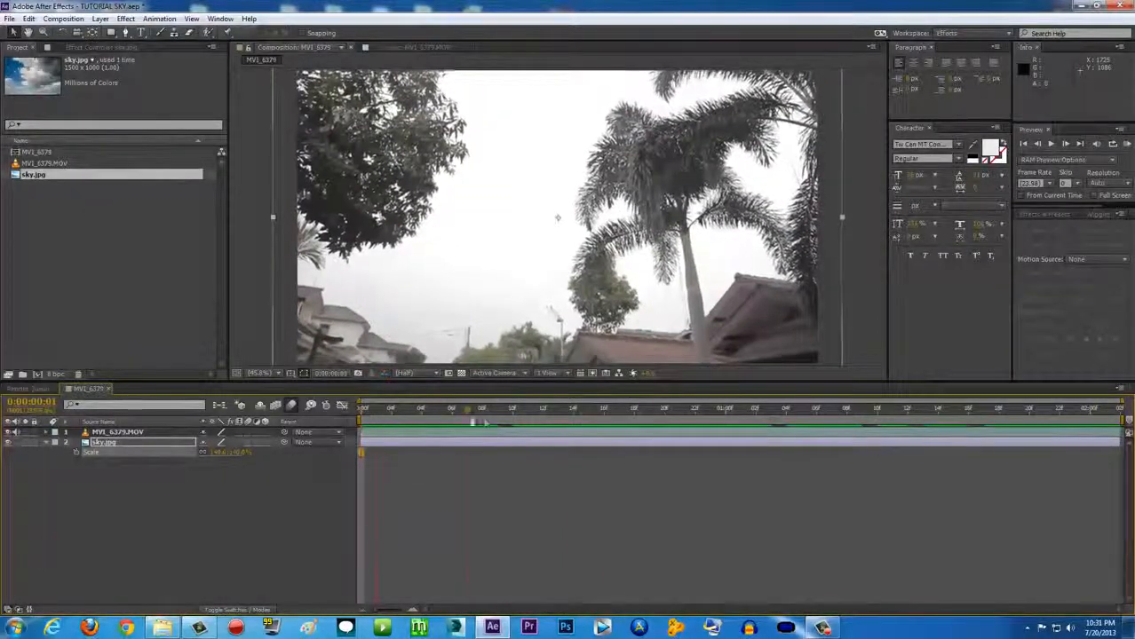
drag(1085, 426, 353, 413)
click(366, 443)
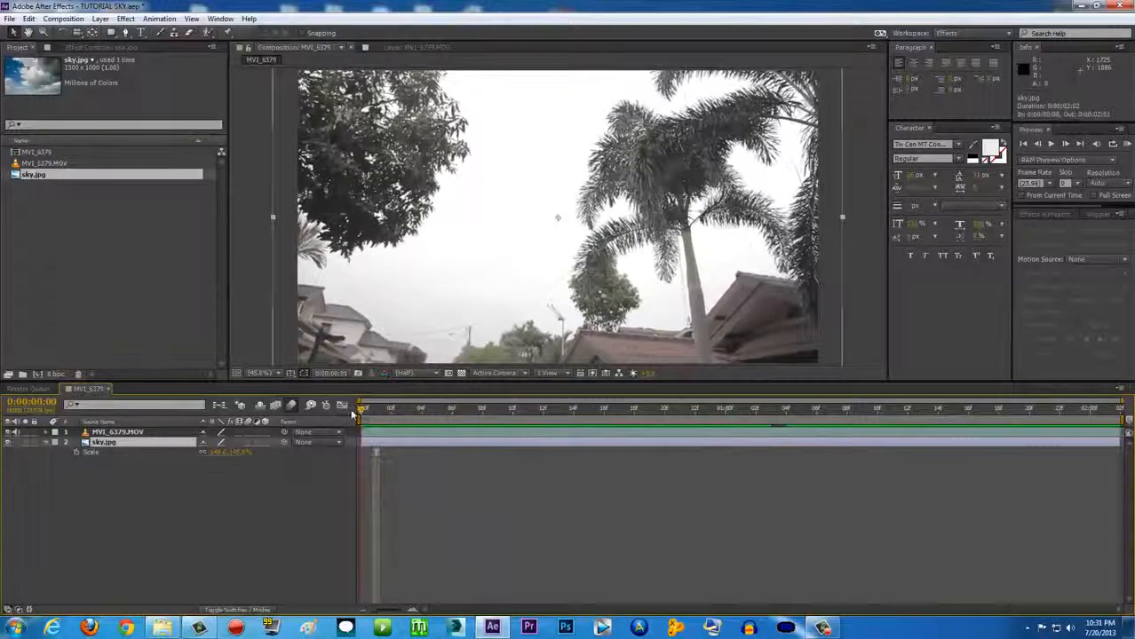
key(space)
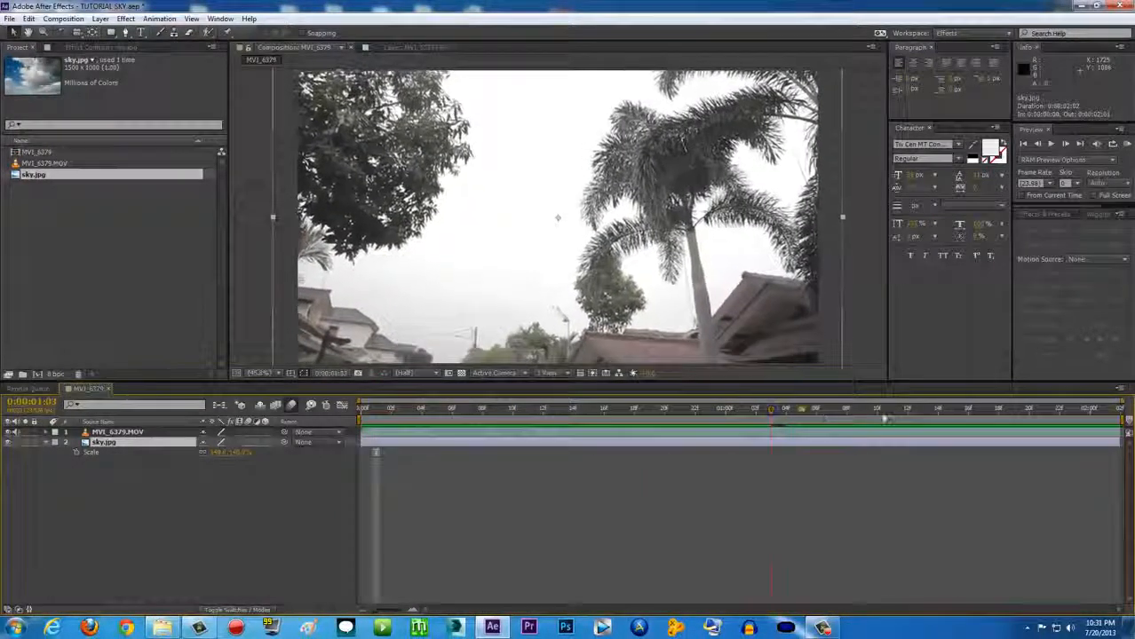
key(space)
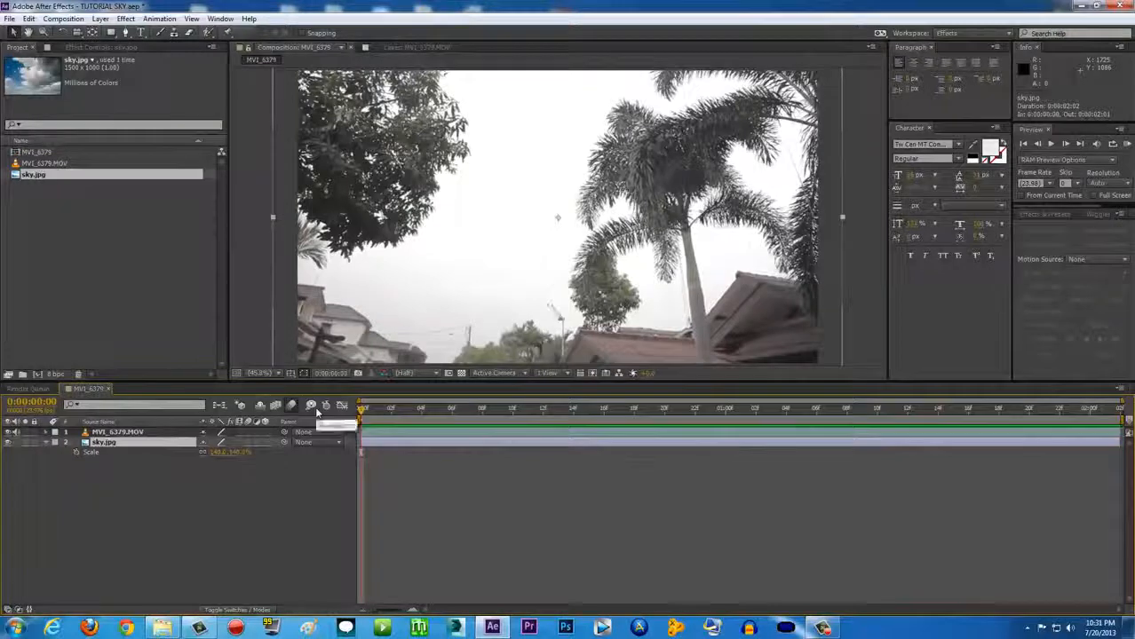
Apply an Extract key to MVI_6379.MOV on the Luminance channel with a lowered White Point
click(133, 433)
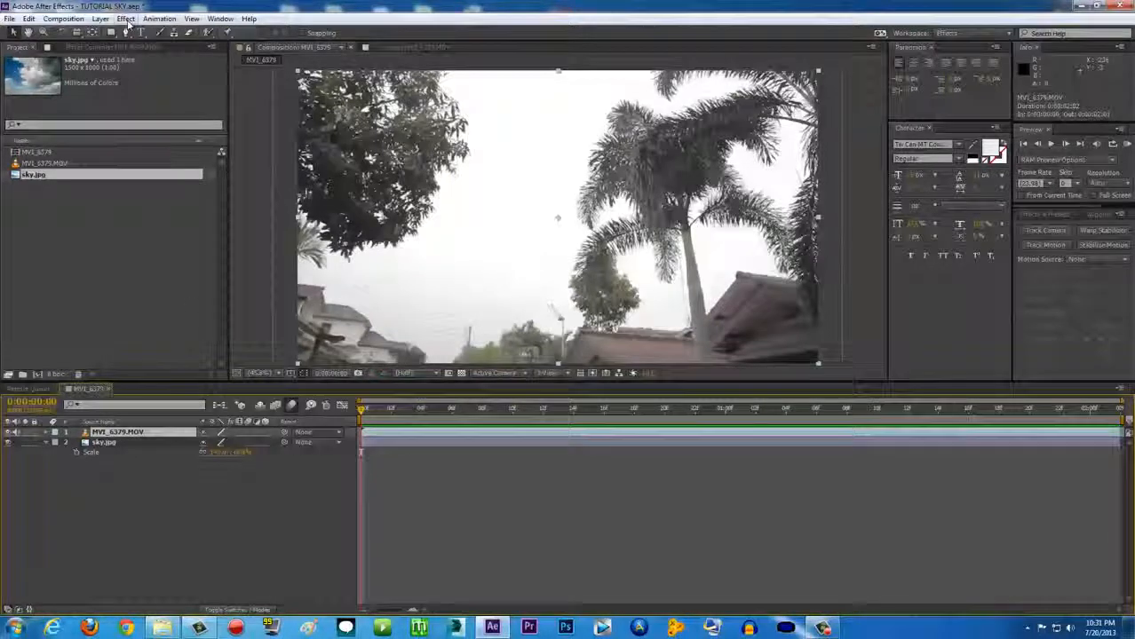
click(125, 18)
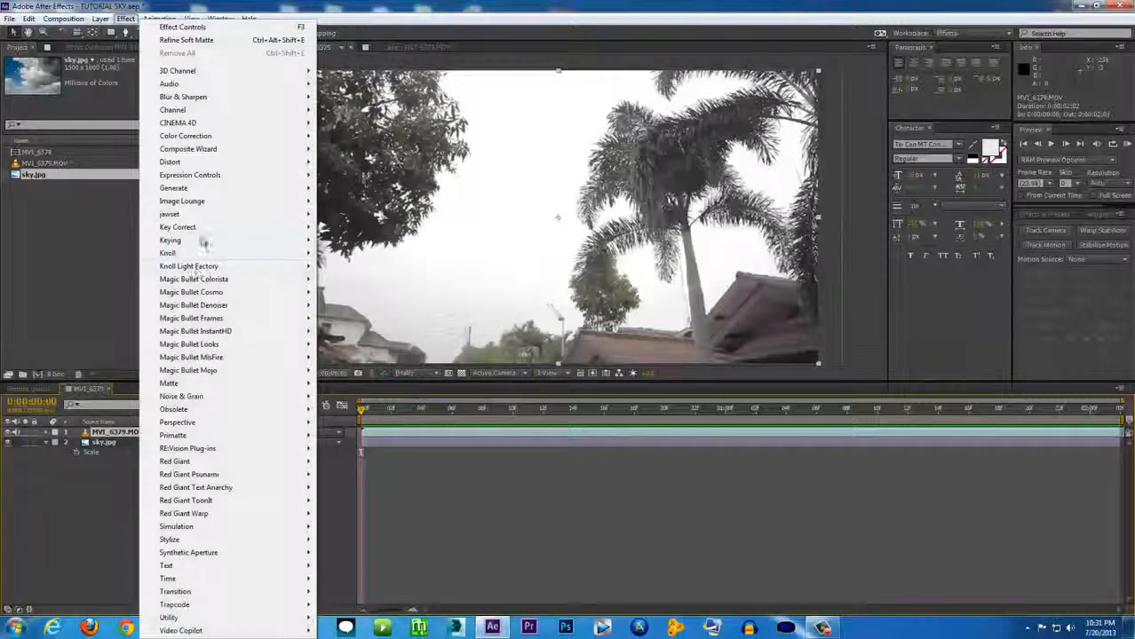
mouse_move(200, 244)
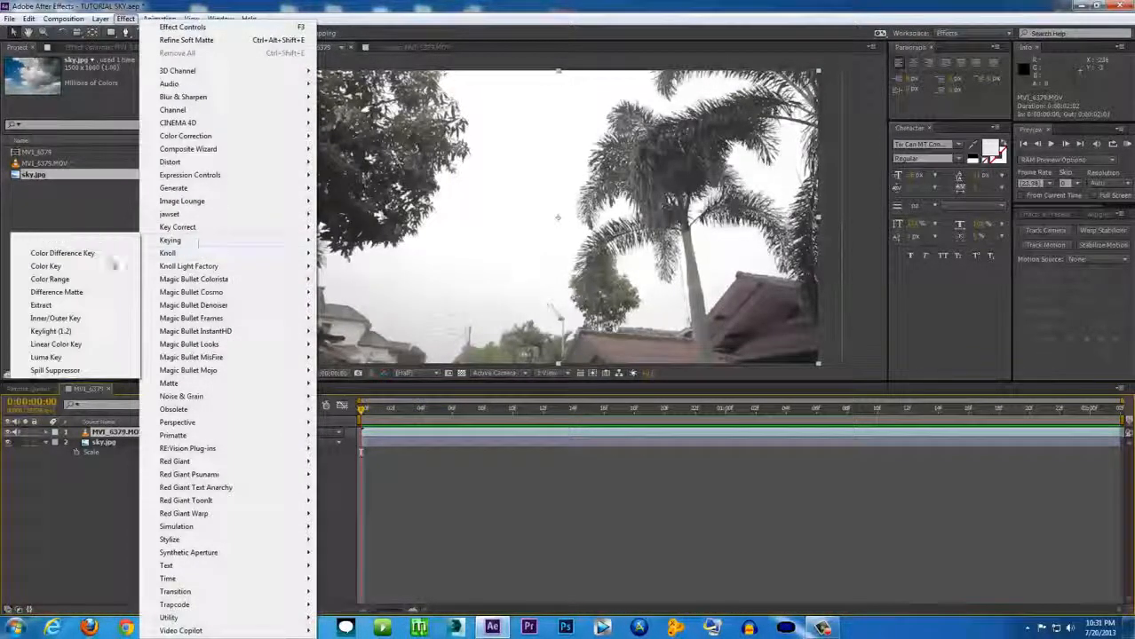
click(62, 307)
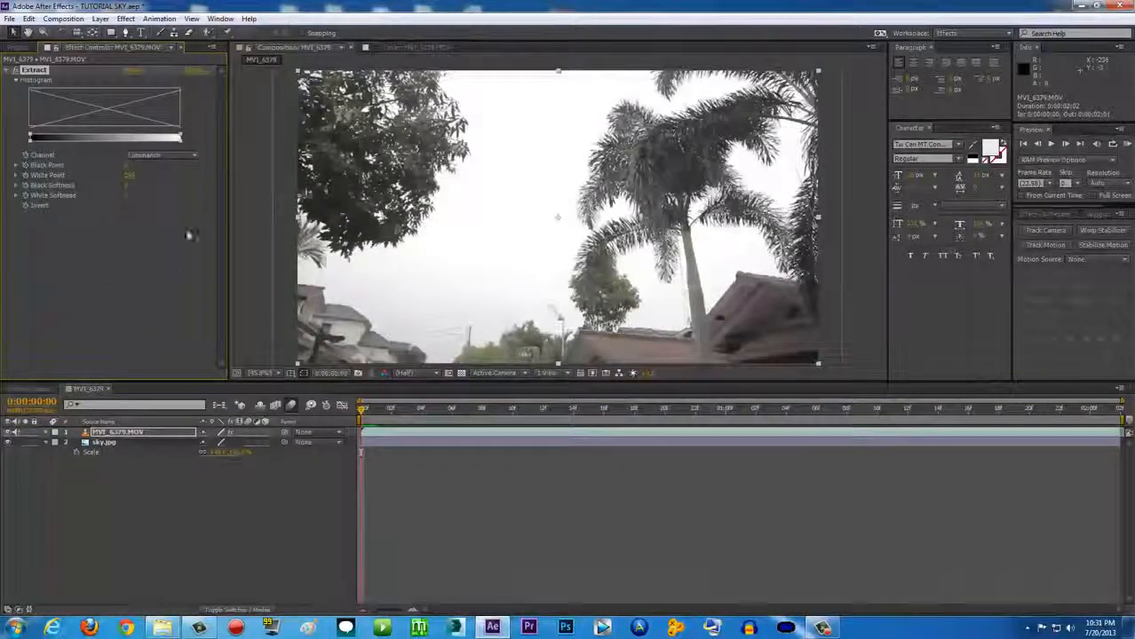
click(174, 155)
click(166, 169)
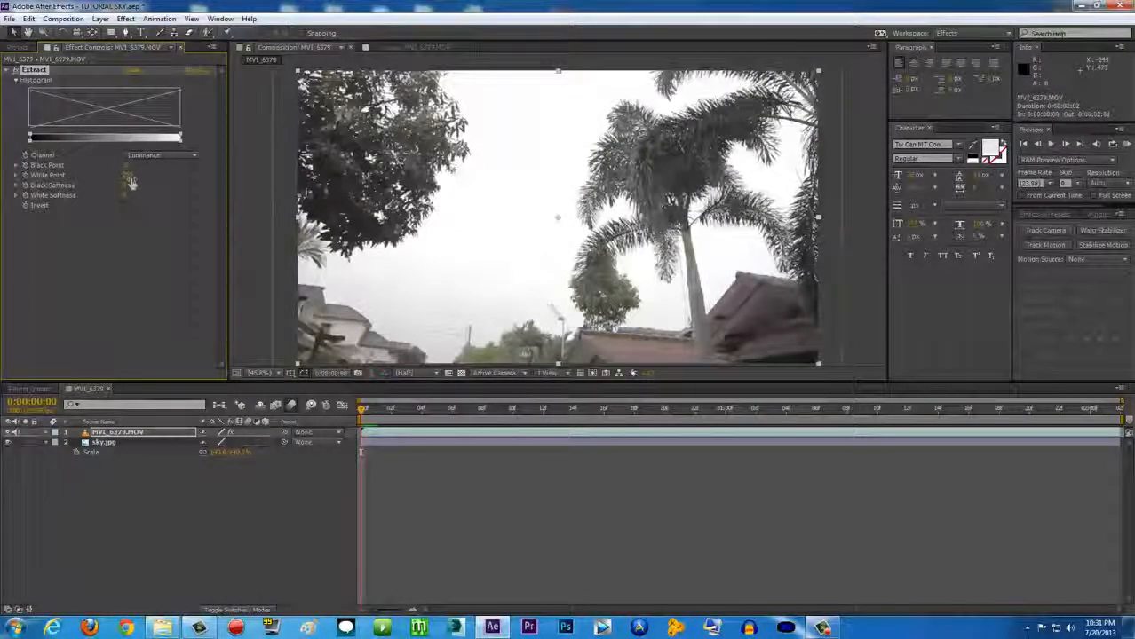
drag(127, 177, 103, 178)
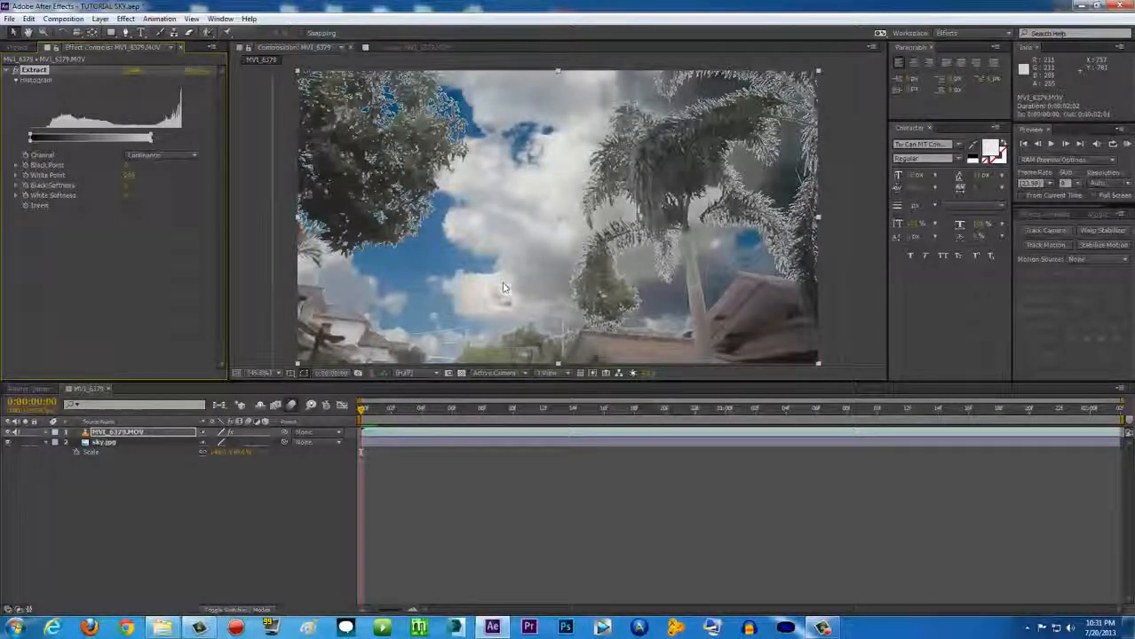
click(392, 444)
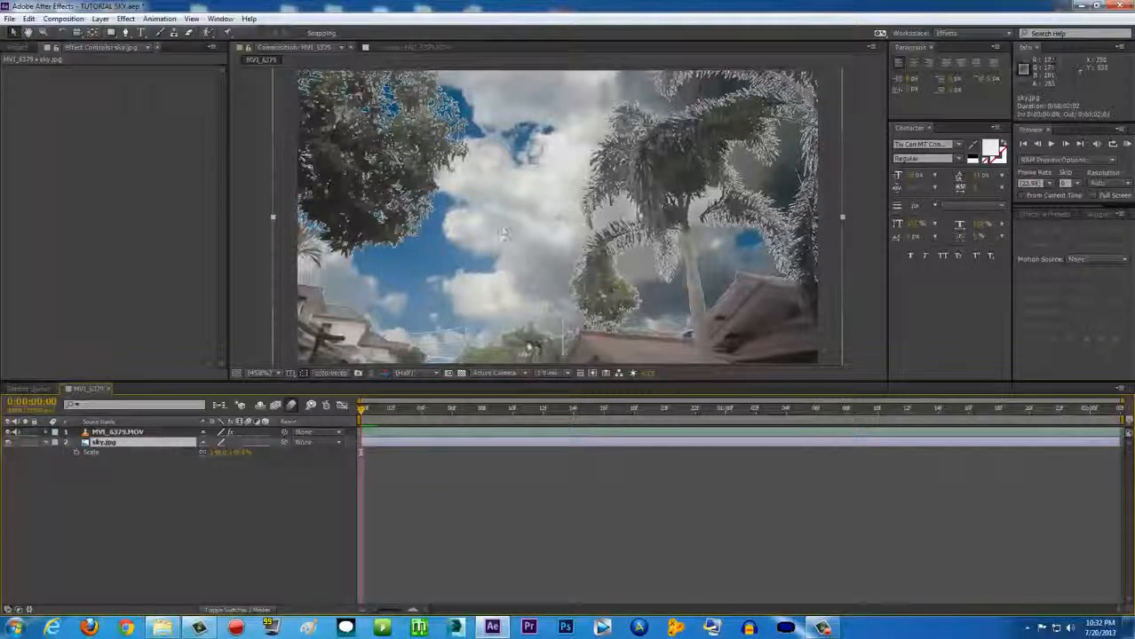
Switch between the footage and sky.jpg layers to review the key result
click(155, 432)
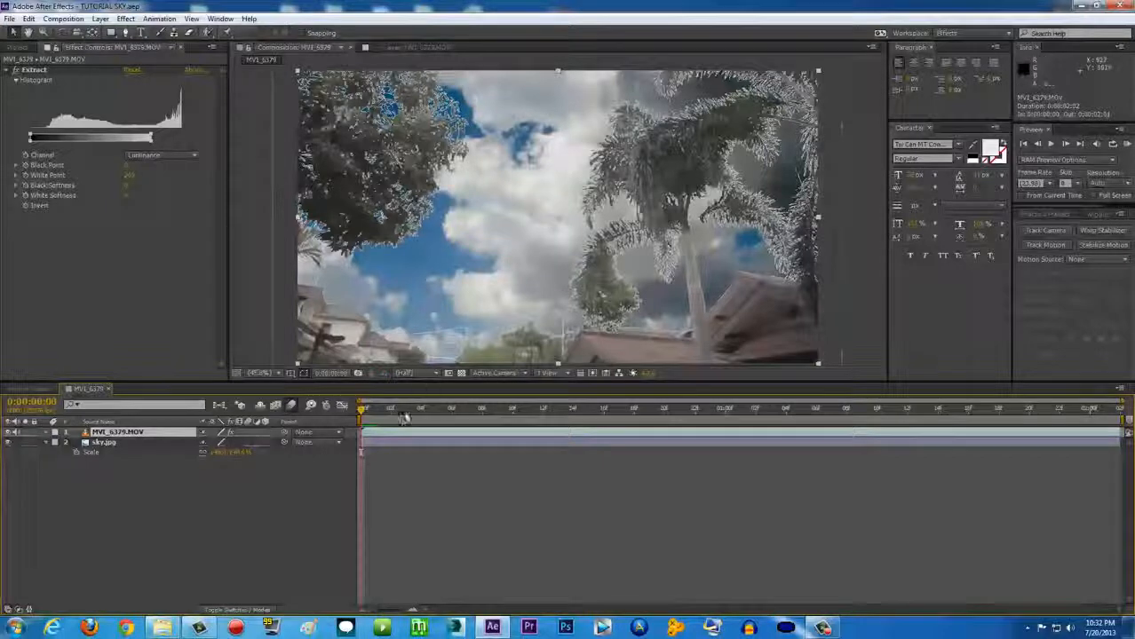
click(382, 442)
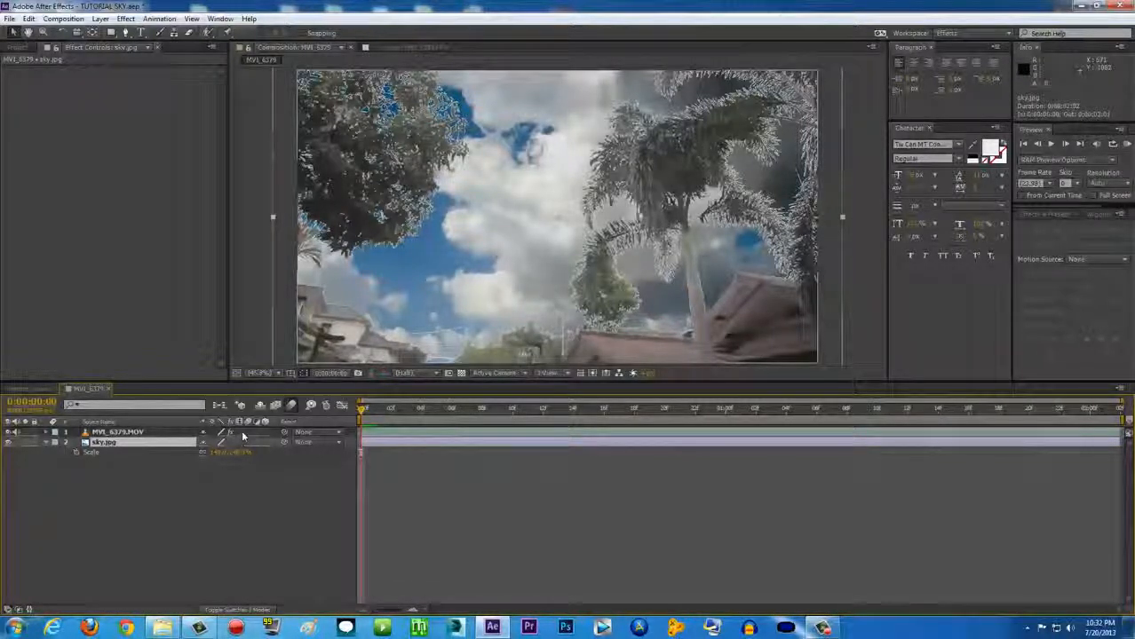
click(146, 432)
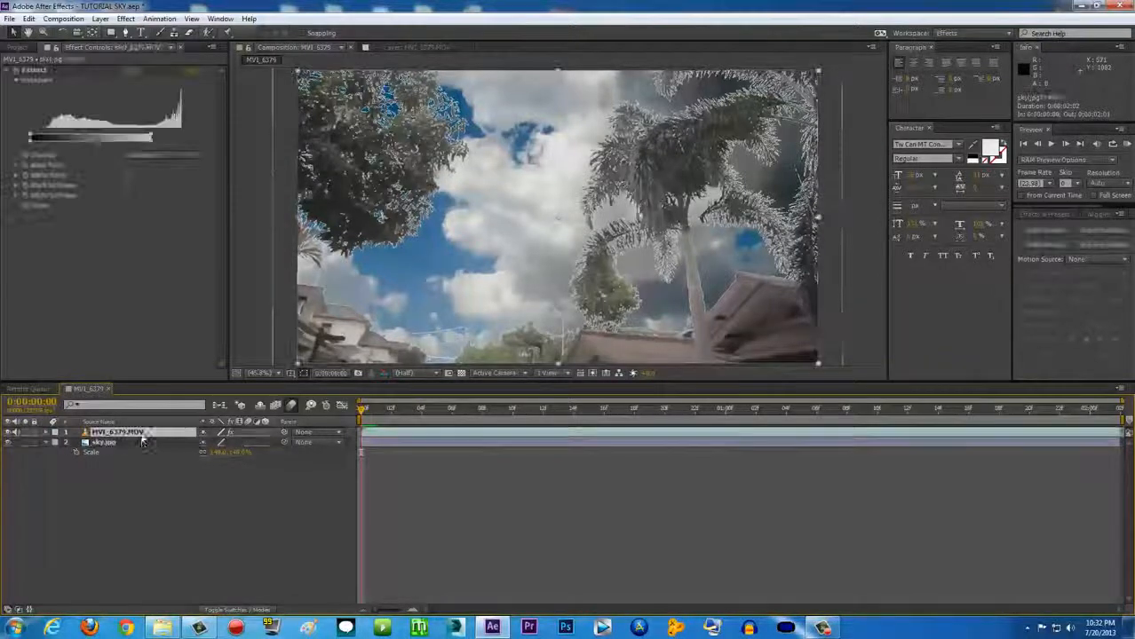
click(124, 444)
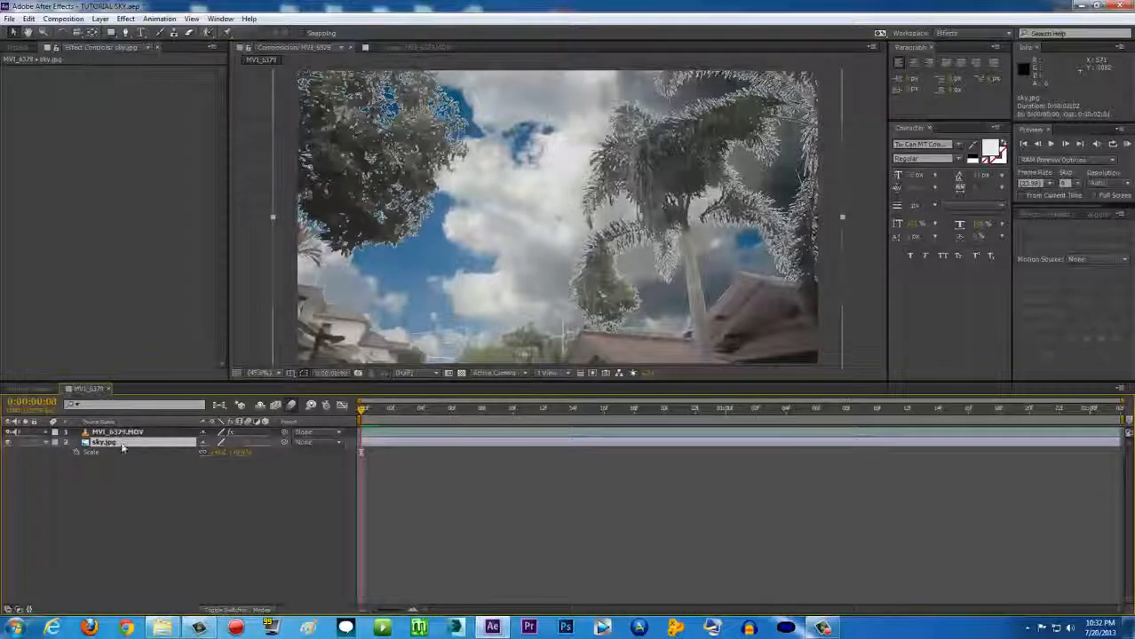
Add Hue/Saturation to sky.jpg and adjust Master Lightness so the clouds blend in
click(125, 19)
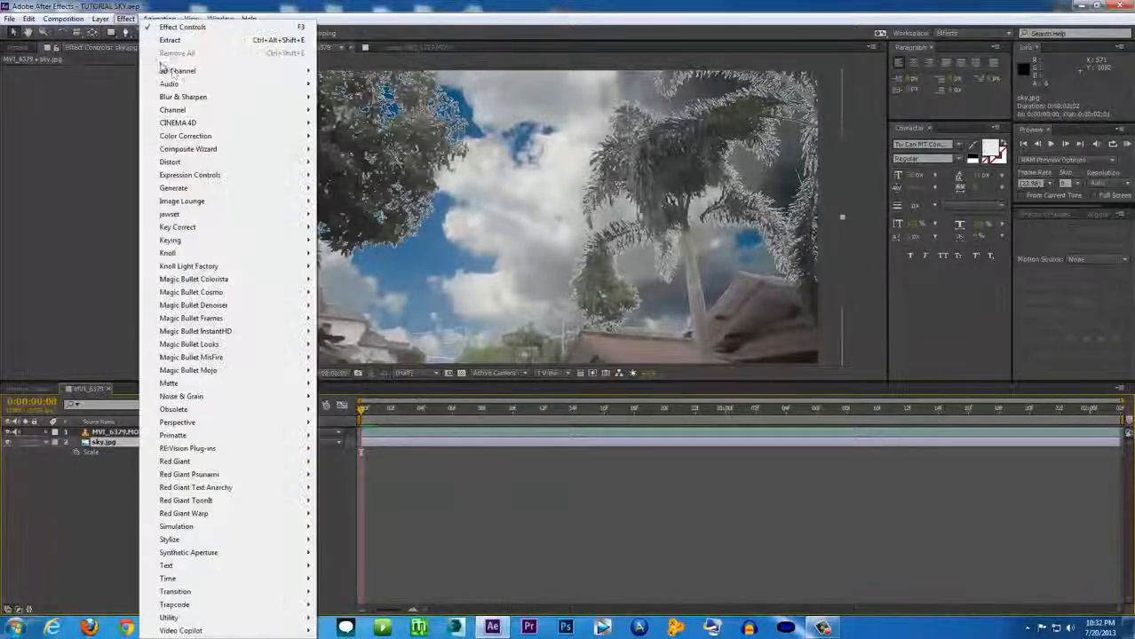
mouse_move(187, 135)
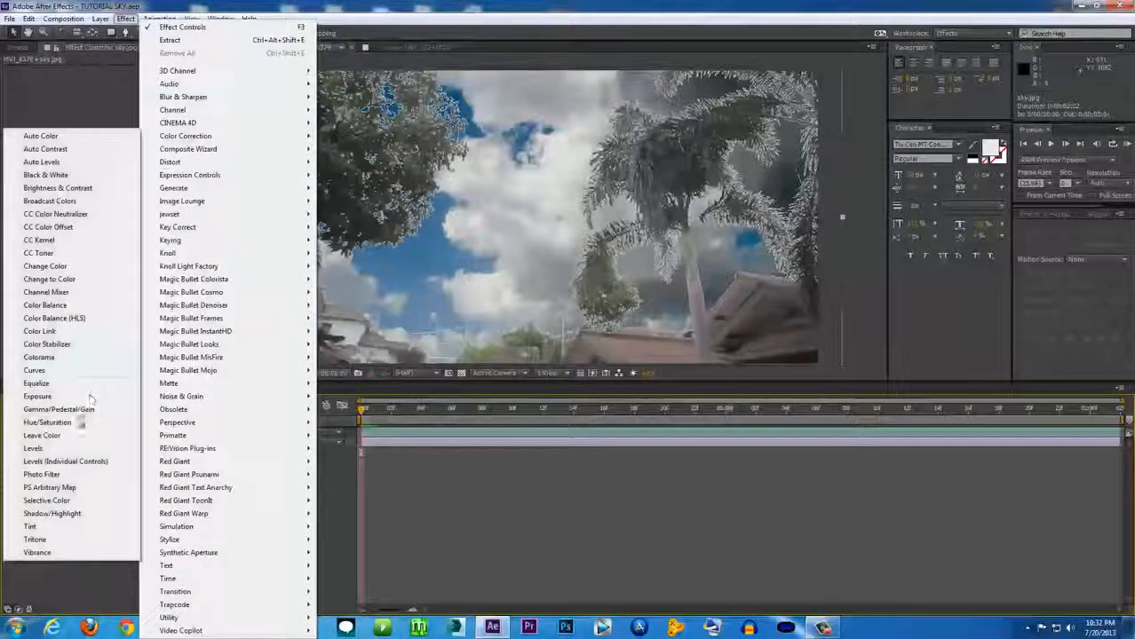
click(77, 423)
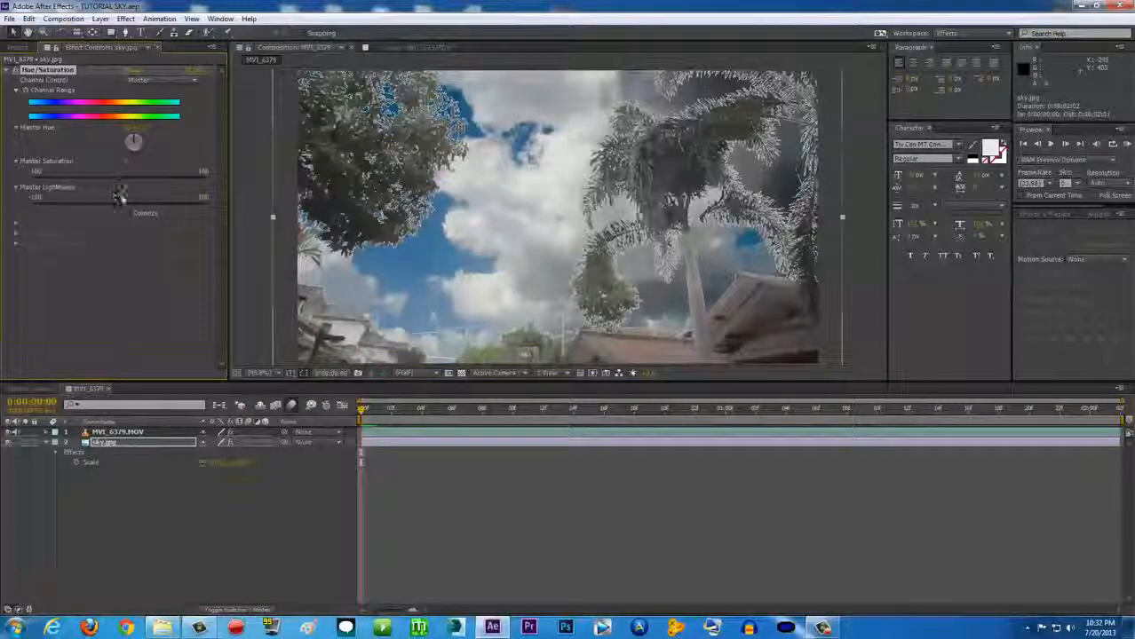
drag(118, 196, 170, 210)
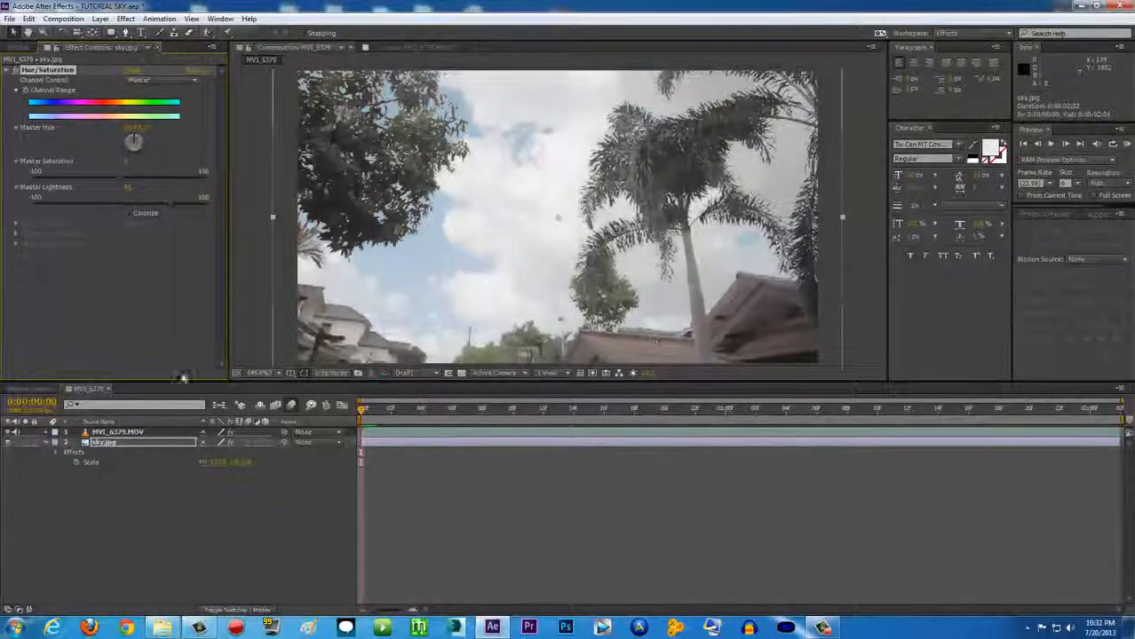
drag(166, 204, 158, 206)
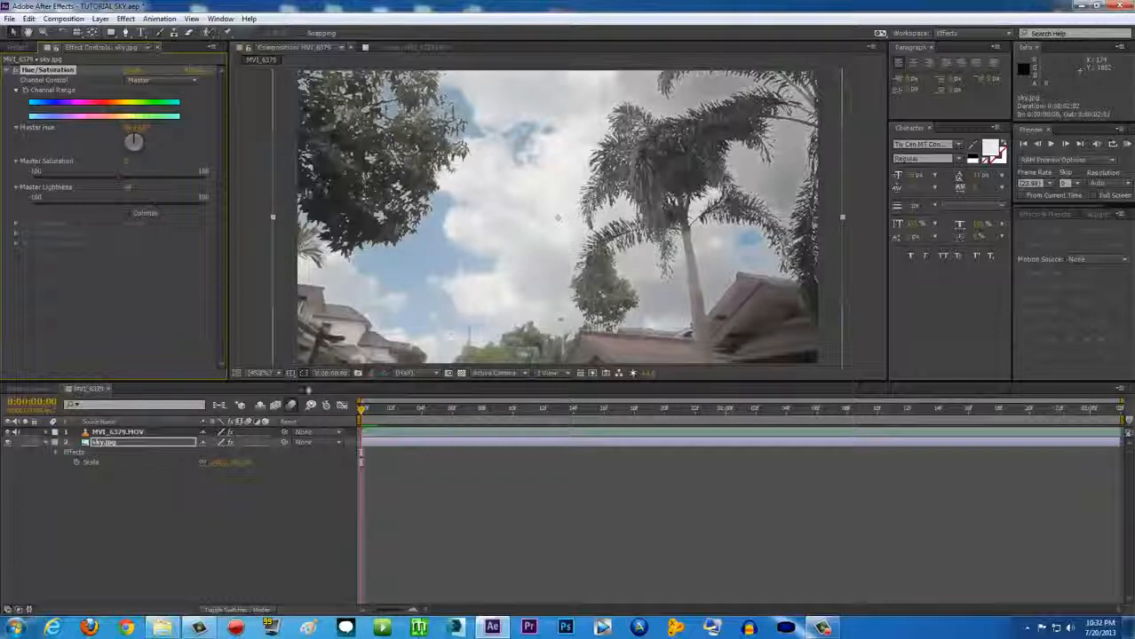
click(116, 433)
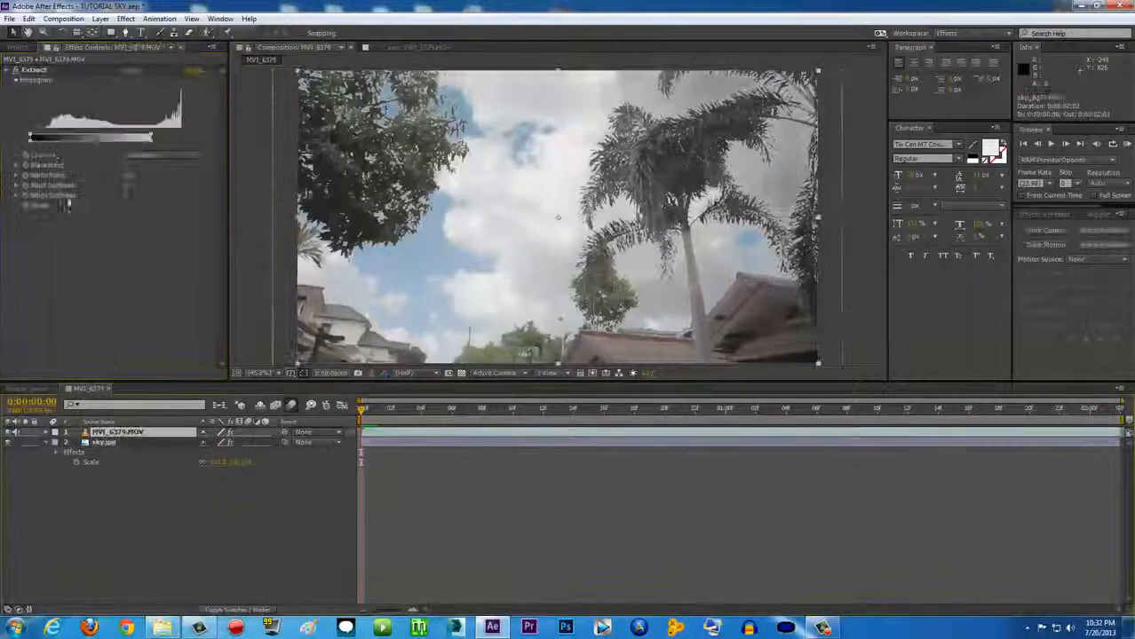
click(16, 70)
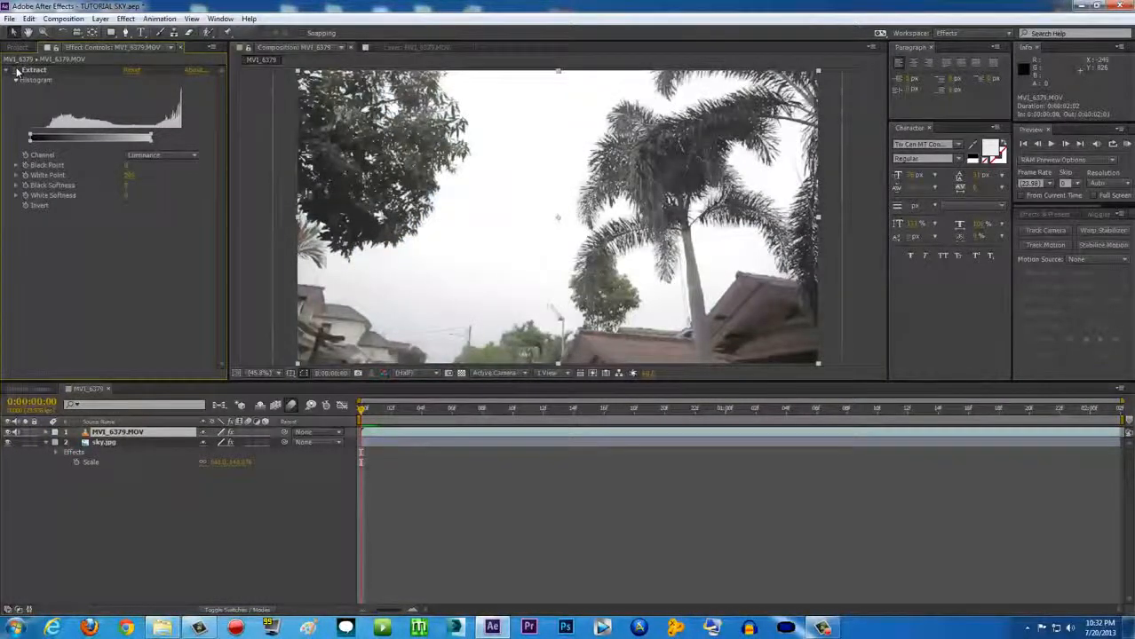
click(16, 70)
click(16, 71)
click(16, 70)
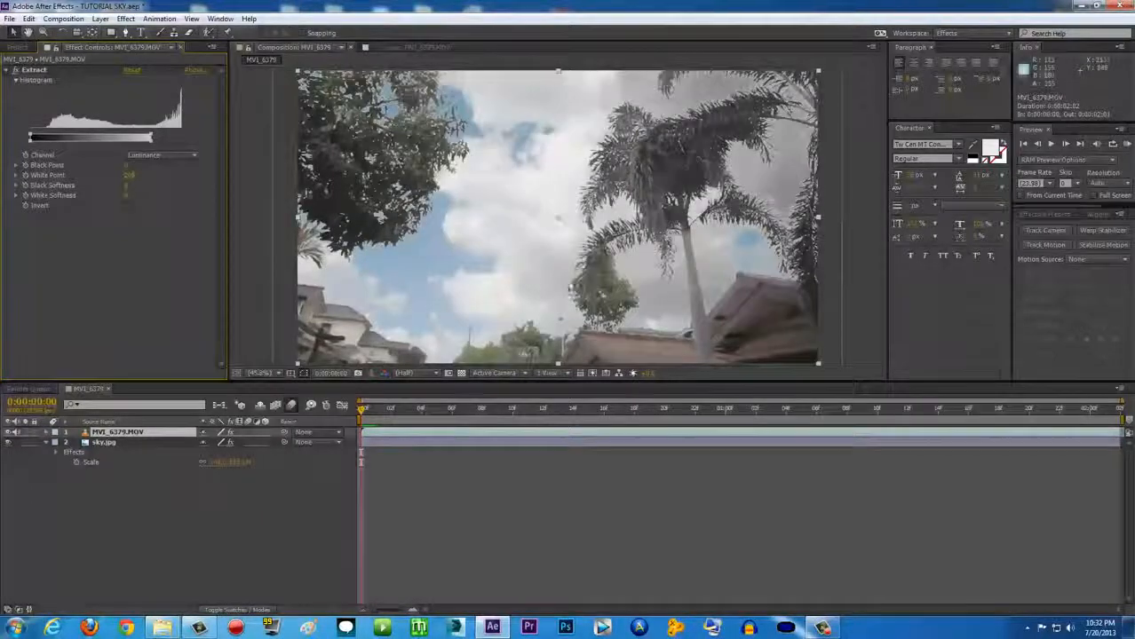
scroll(611, 267, up, 2)
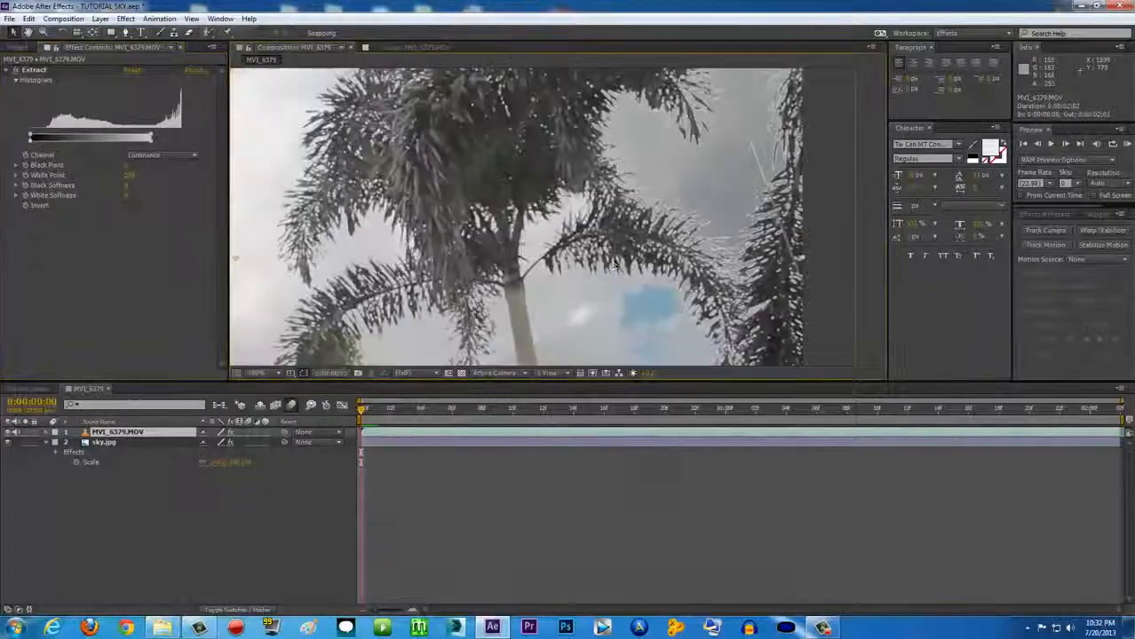
scroll(611, 266, up, 2)
scroll(414, 283, down, 4)
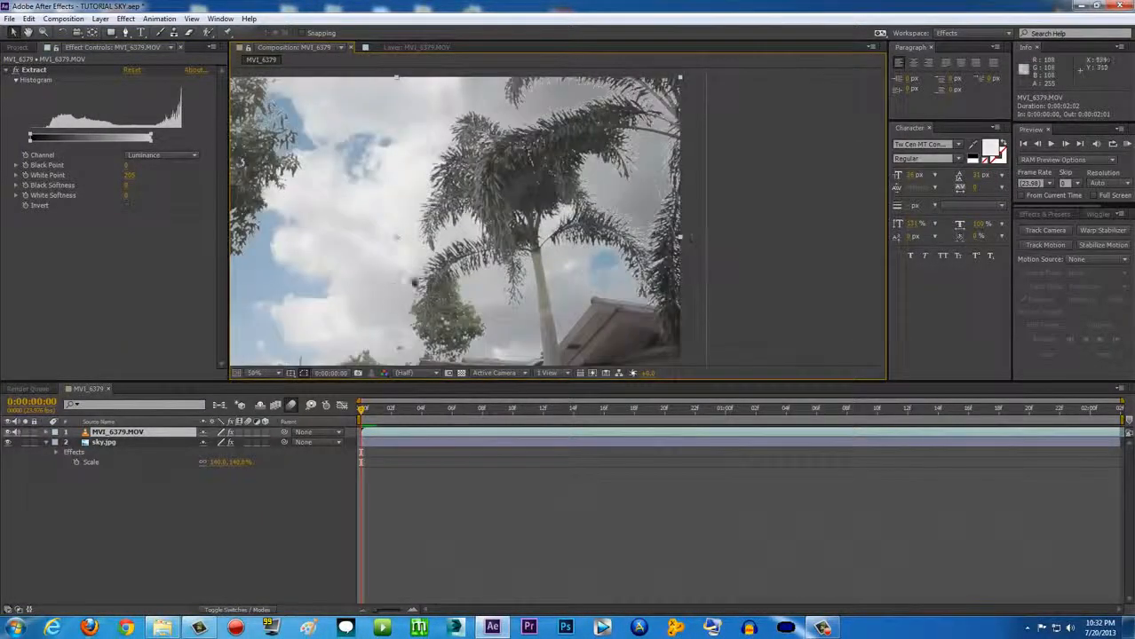
click(255, 373)
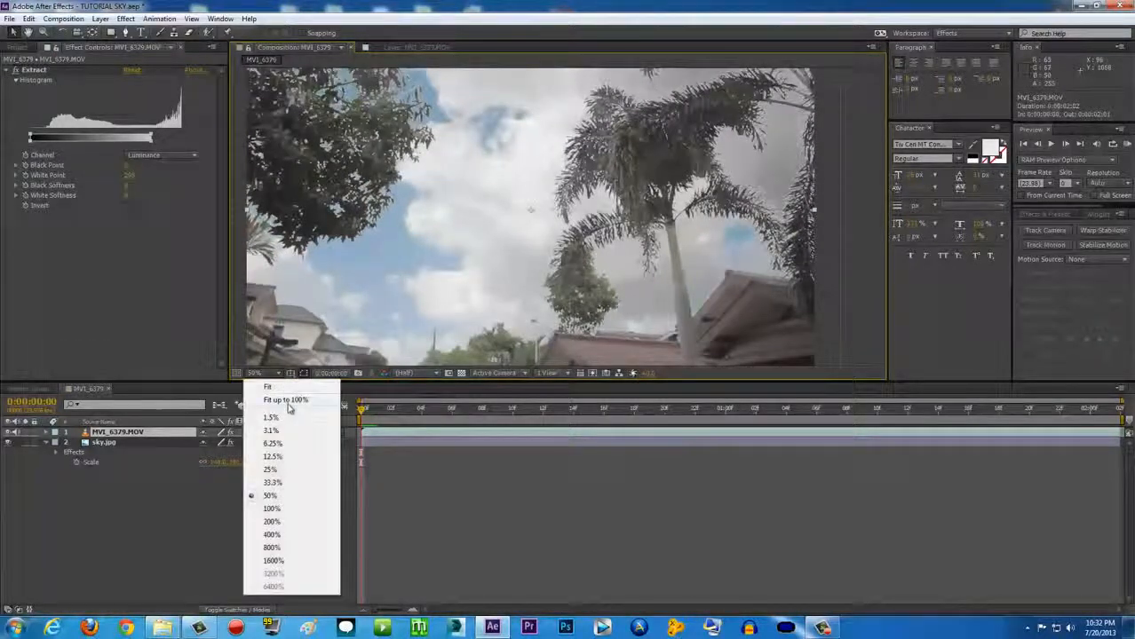
click(288, 402)
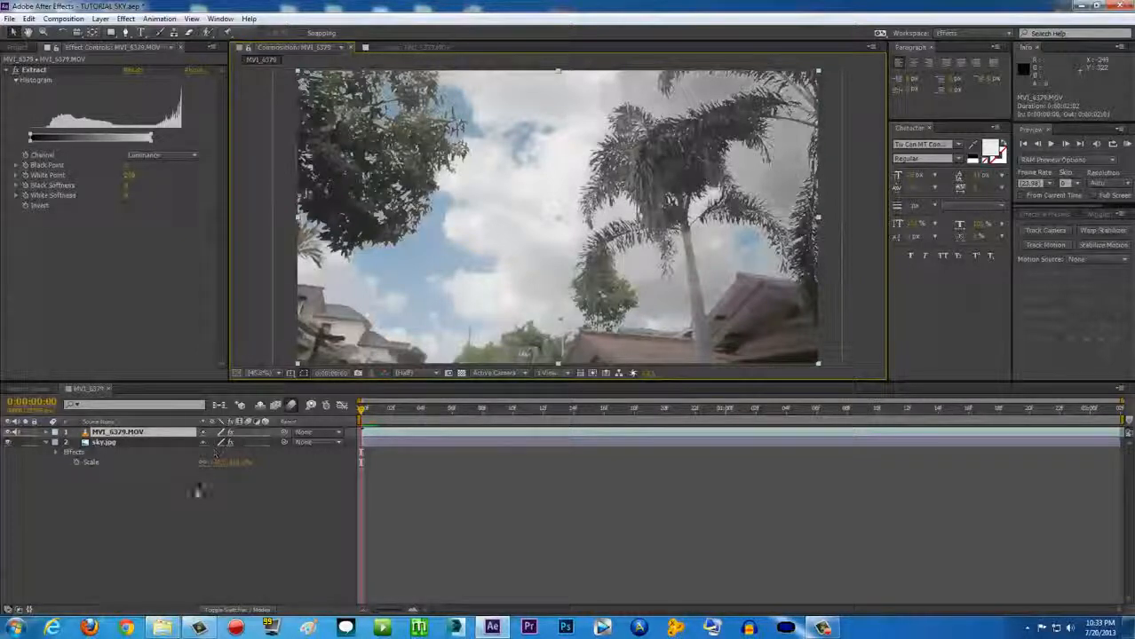
Apply Effect > Matte > Refine Soft Matte to the MVI_6379.MOV footage layer
click(120, 433)
click(126, 19)
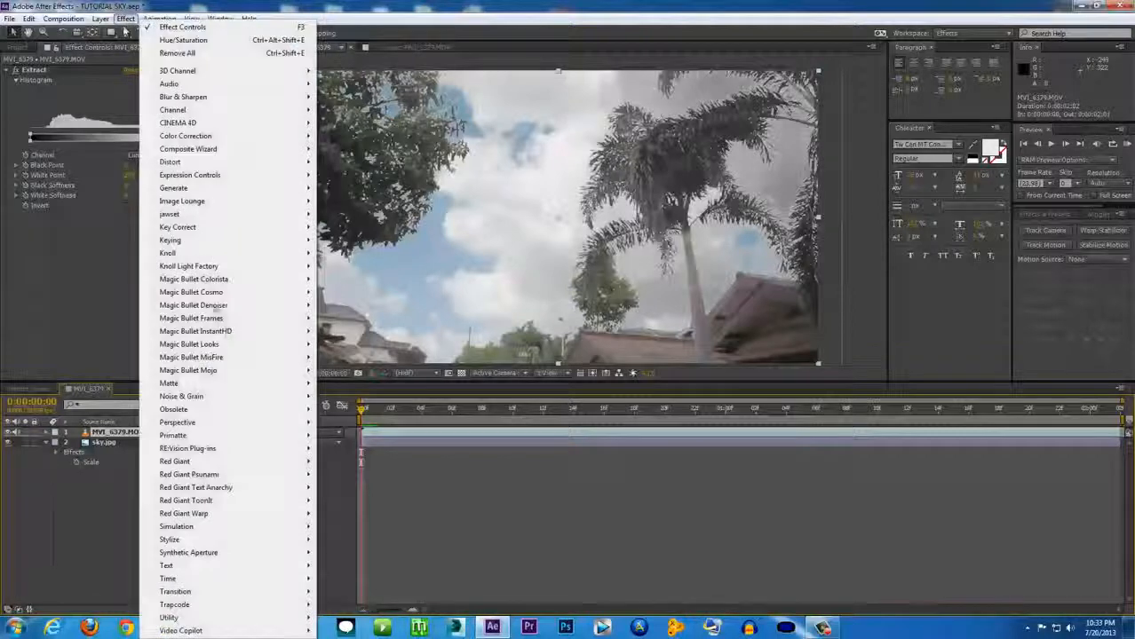
mouse_move(188, 384)
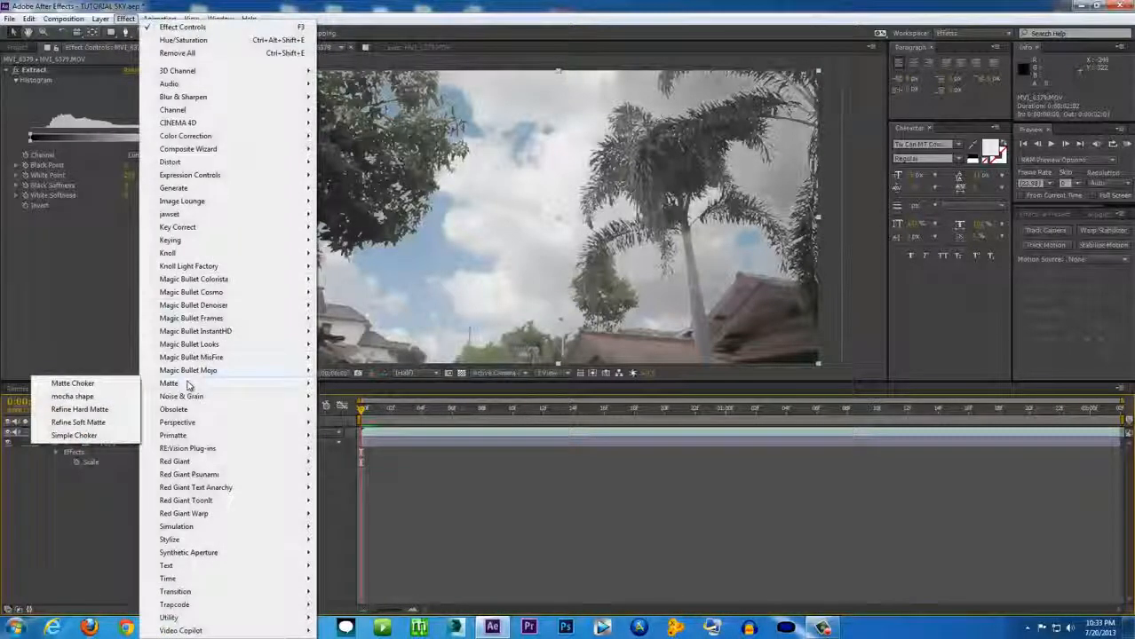
click(75, 423)
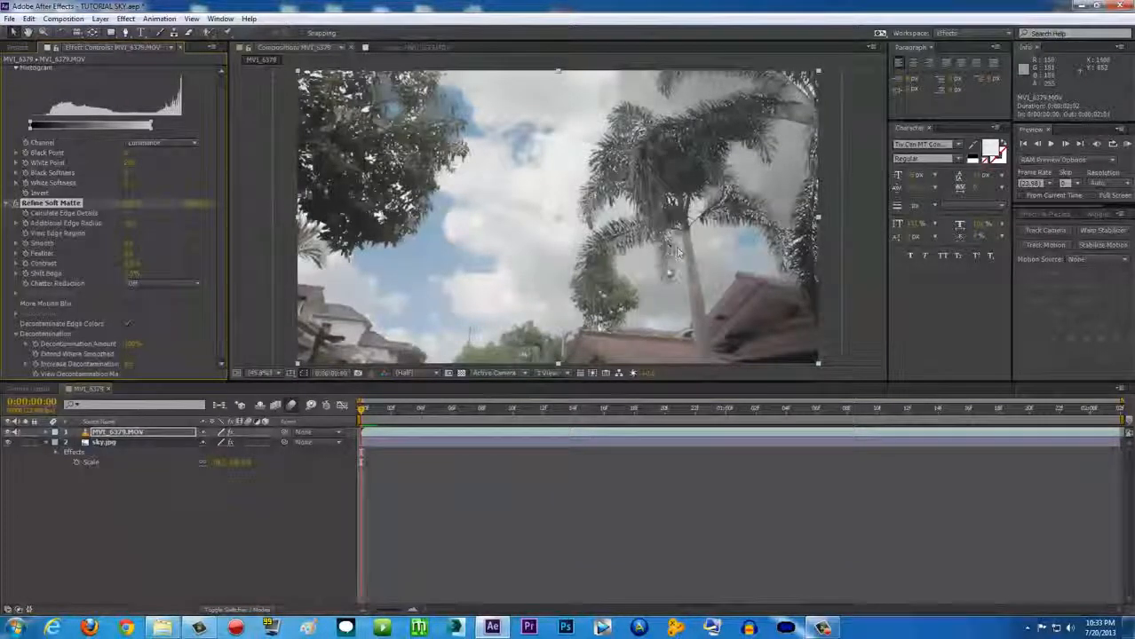
Zoom in to inspect the palm edges, then set the viewer magnification back to Fit
scroll(629, 250, up, 2)
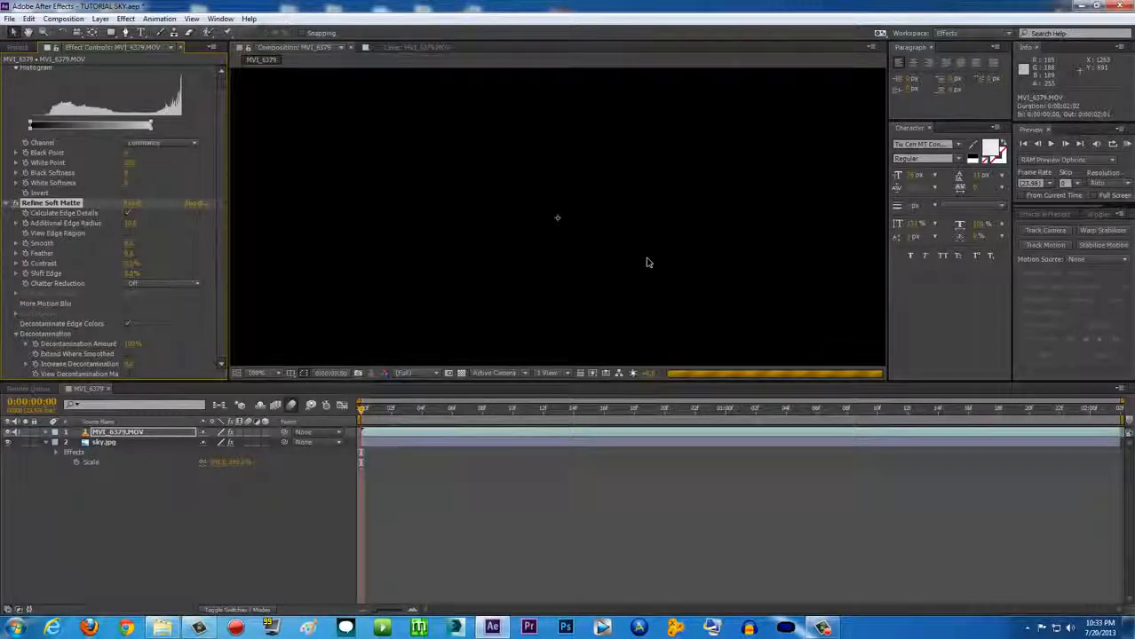
scroll(648, 262, up, 2)
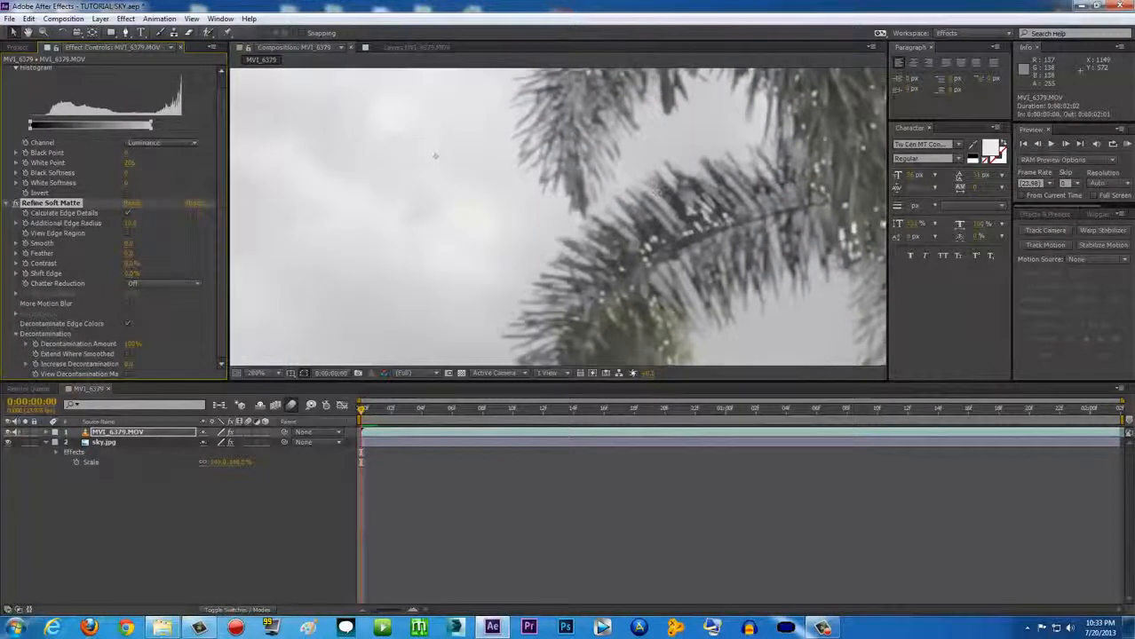
click(275, 374)
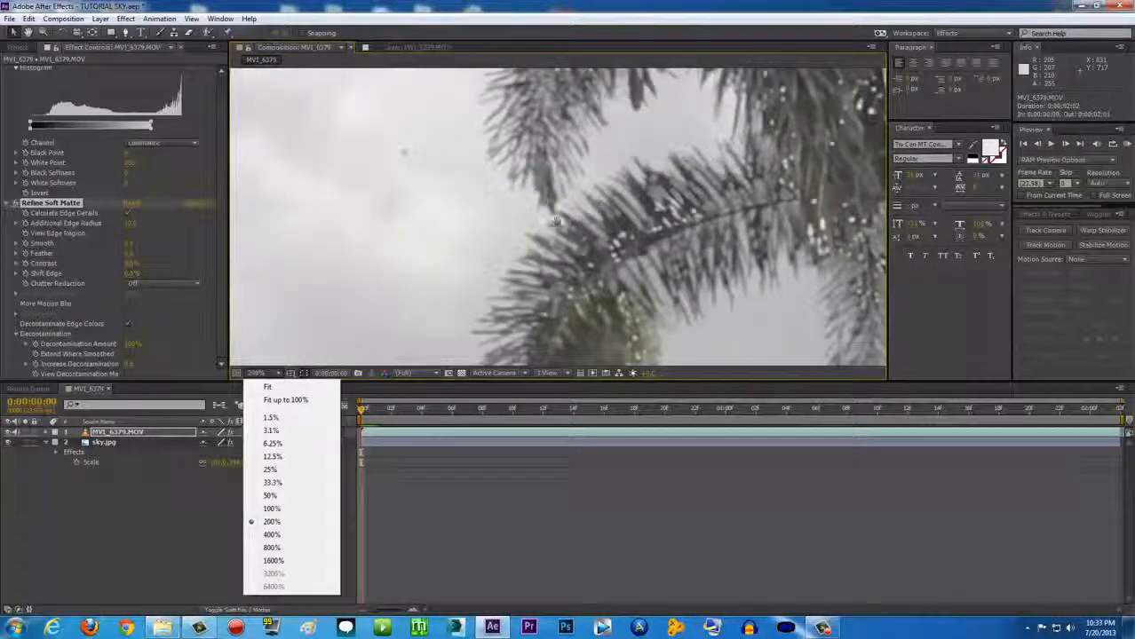
click(279, 373)
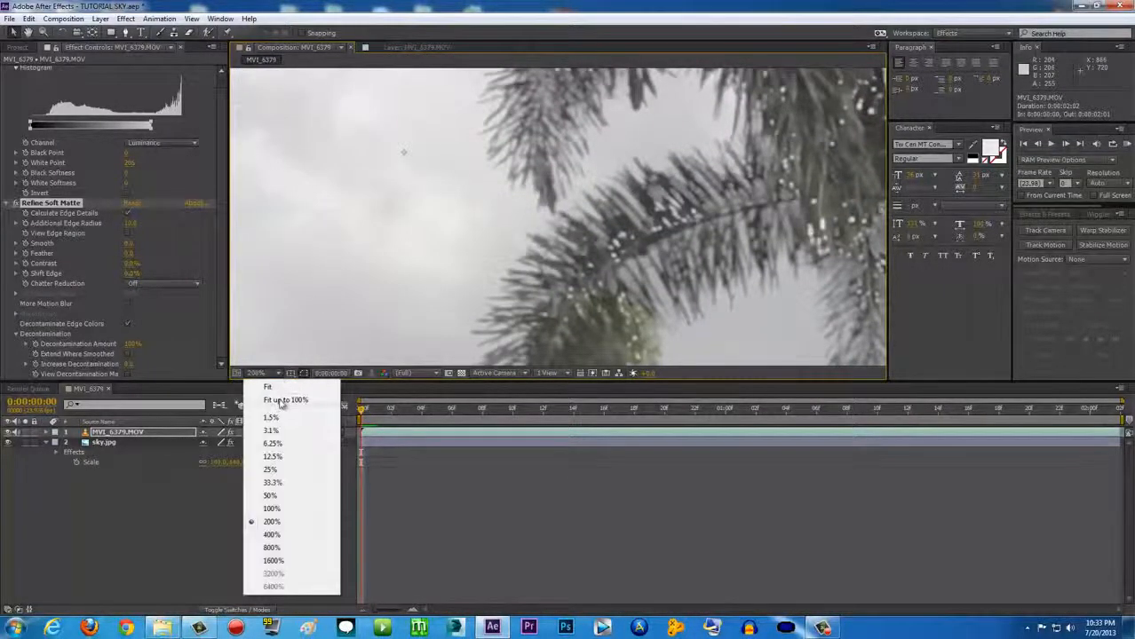
click(282, 401)
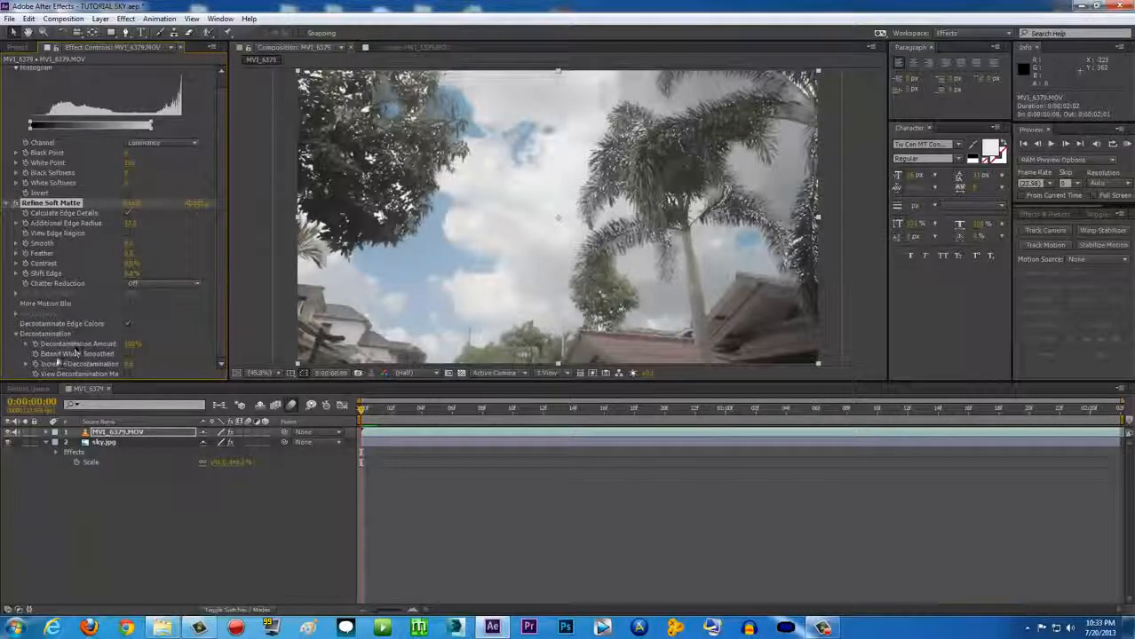
Enable Extend Where Smoothed, check the first frames, and collapse the Refine Soft Matte settings
click(128, 354)
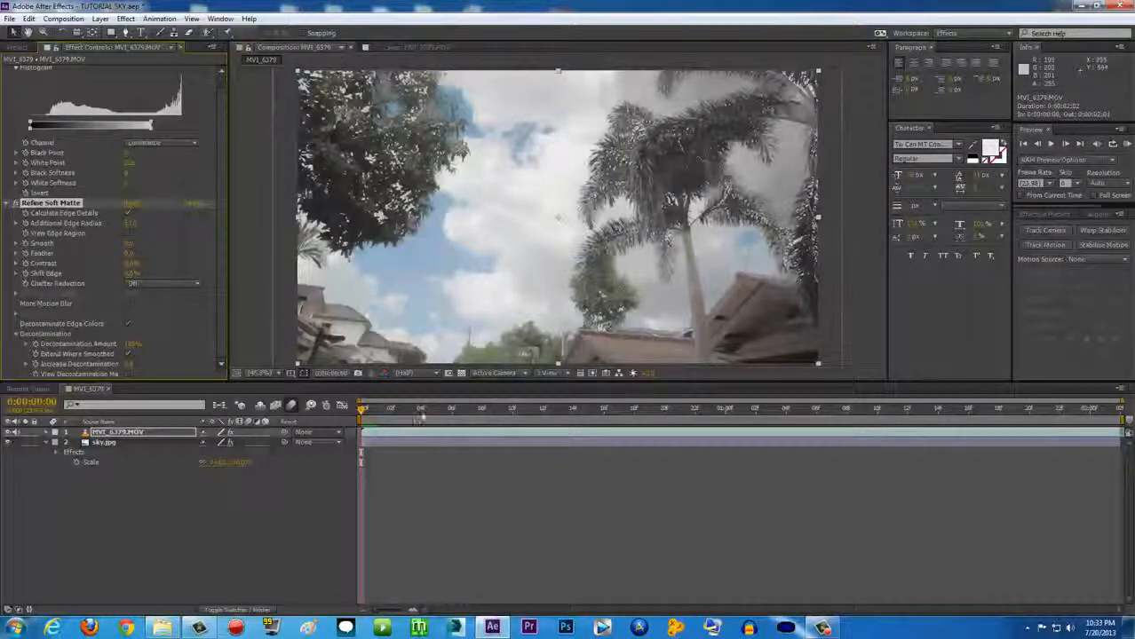
click(405, 411)
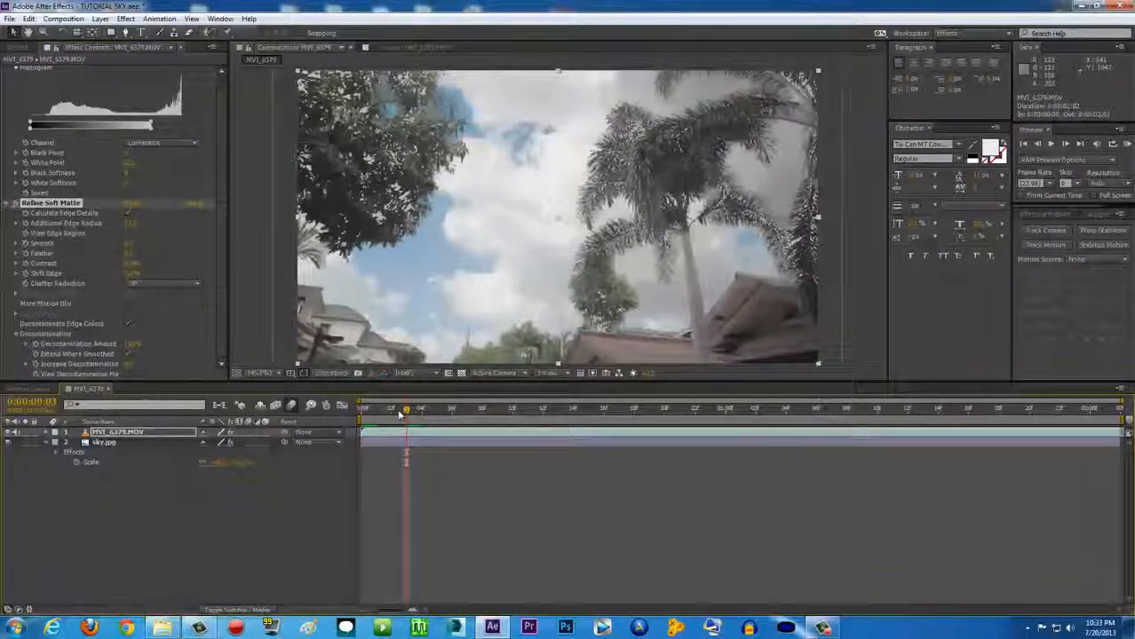
drag(391, 413, 361, 412)
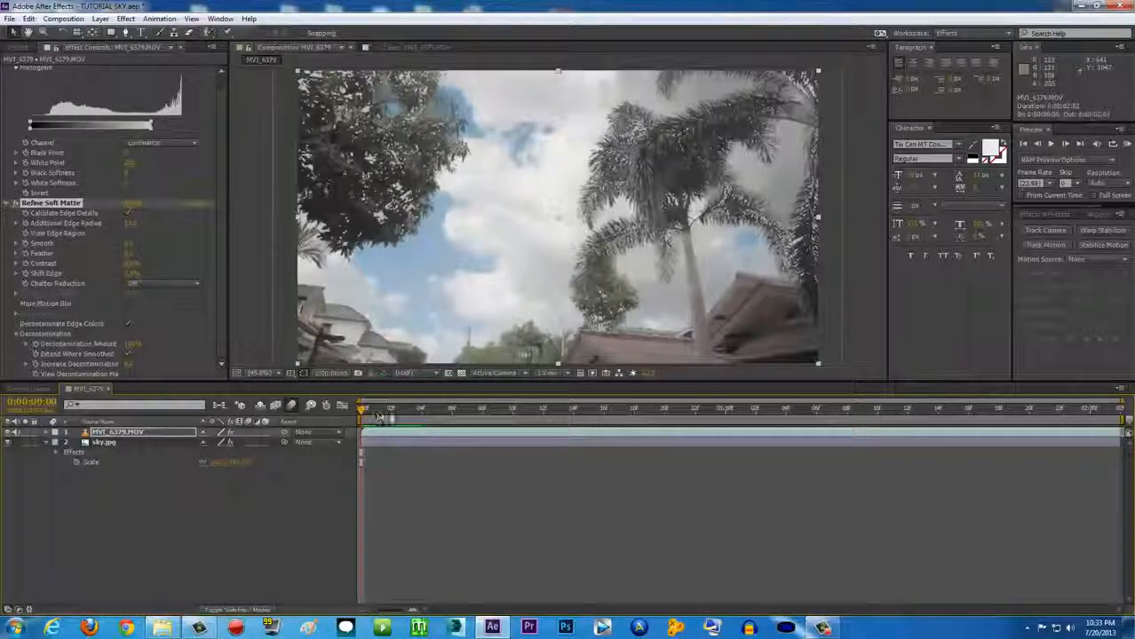
scroll(222, 258, up, 1)
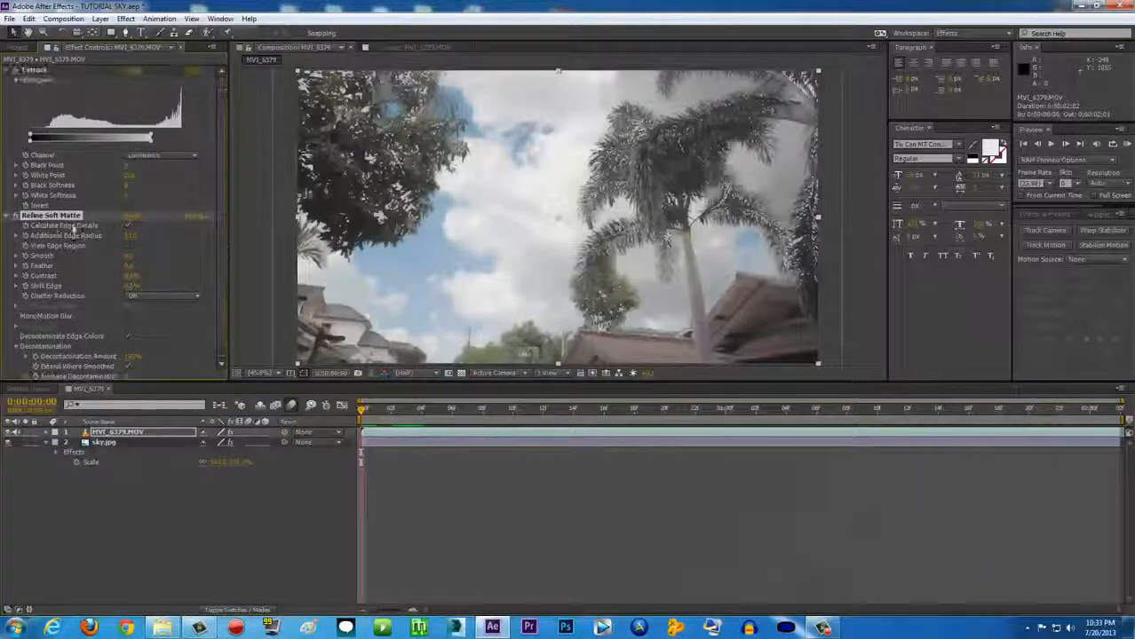
click(11, 215)
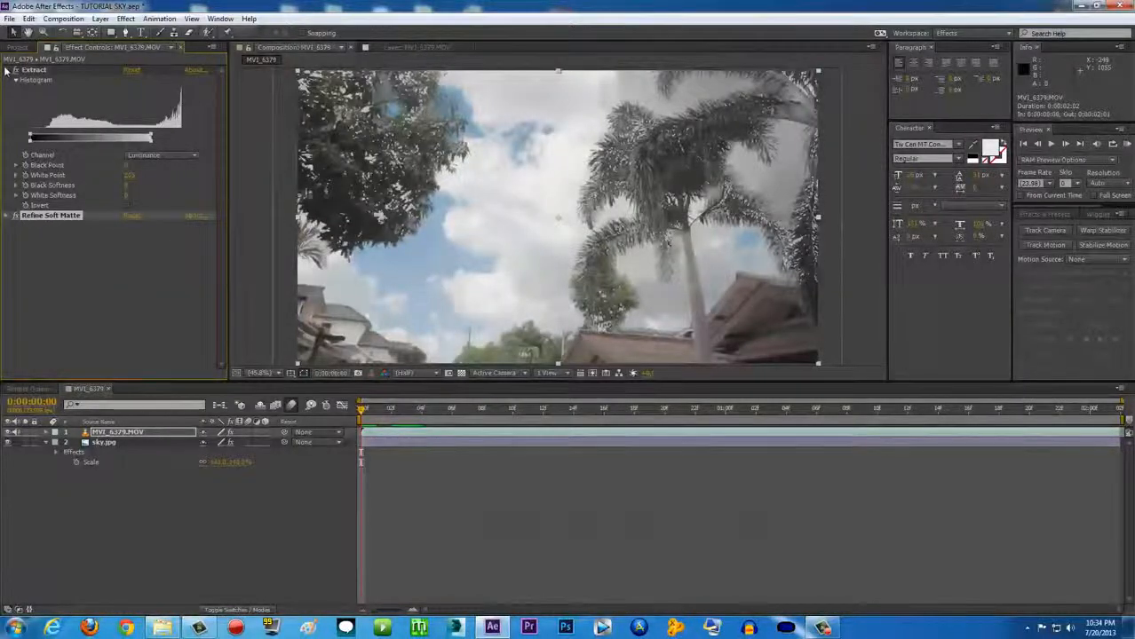
Collapse the Extract effect and switch it off, restoring the original white sky
click(5, 70)
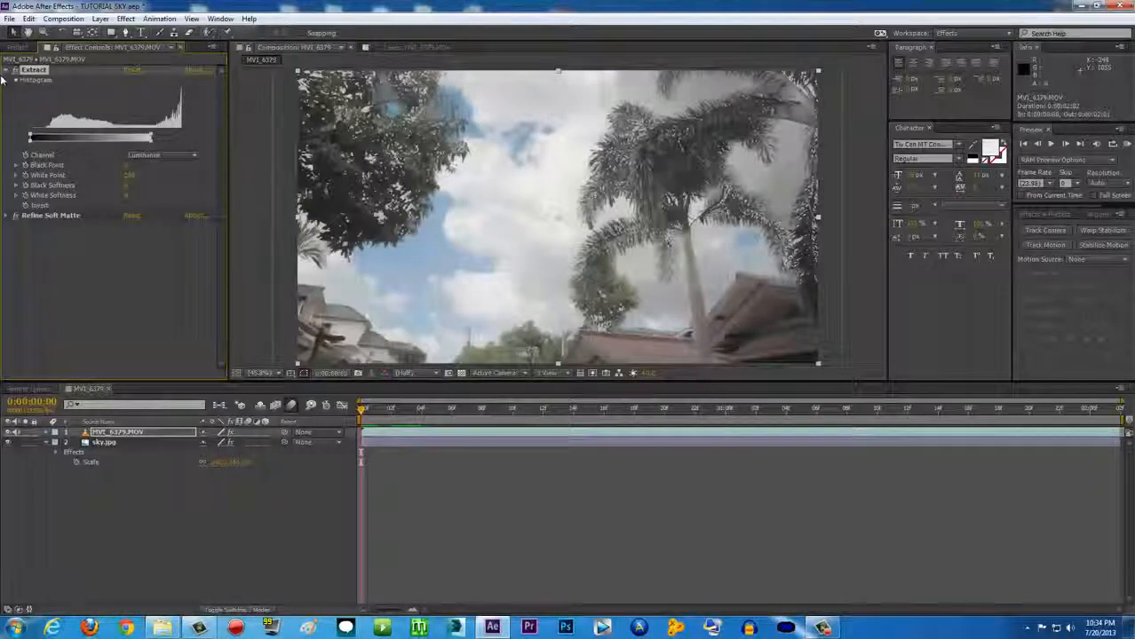
click(7, 70)
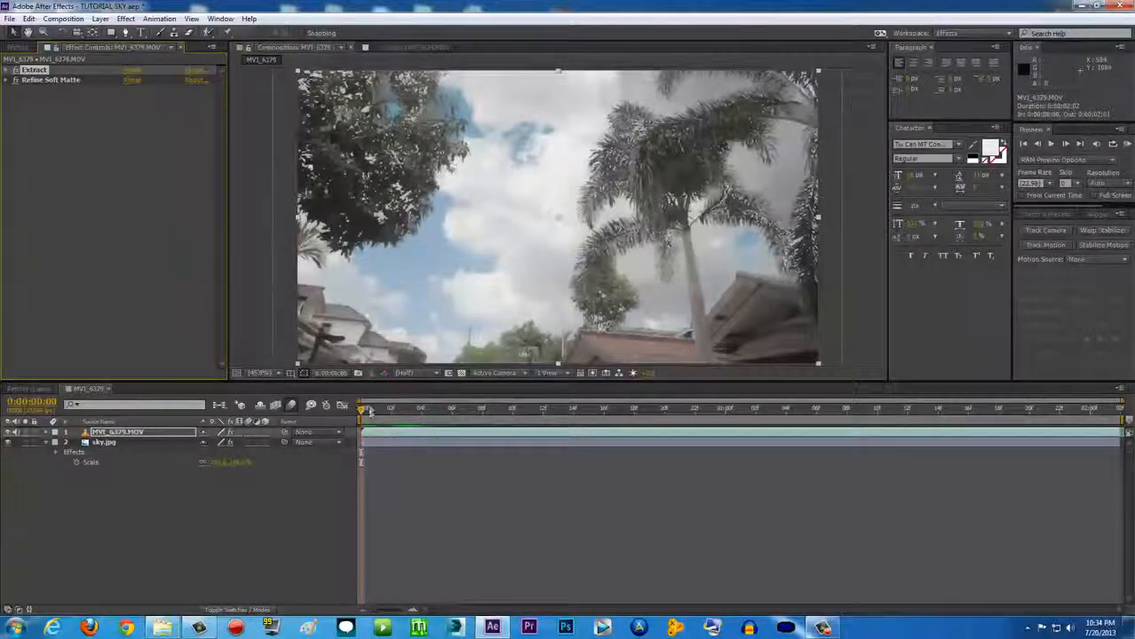
drag(373, 411, 358, 411)
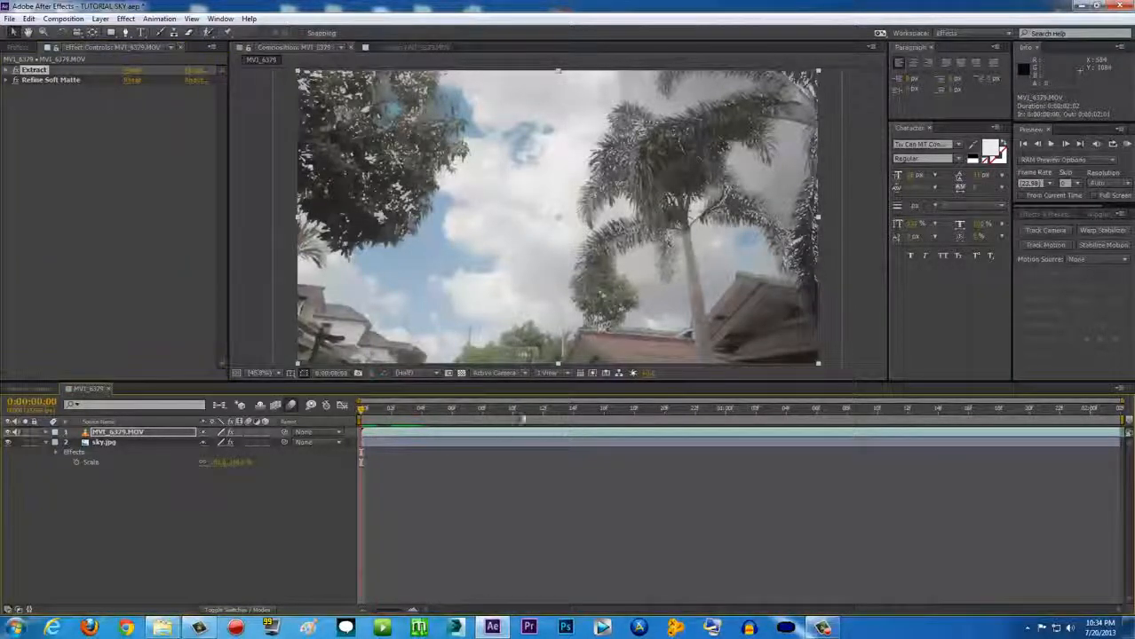
click(16, 69)
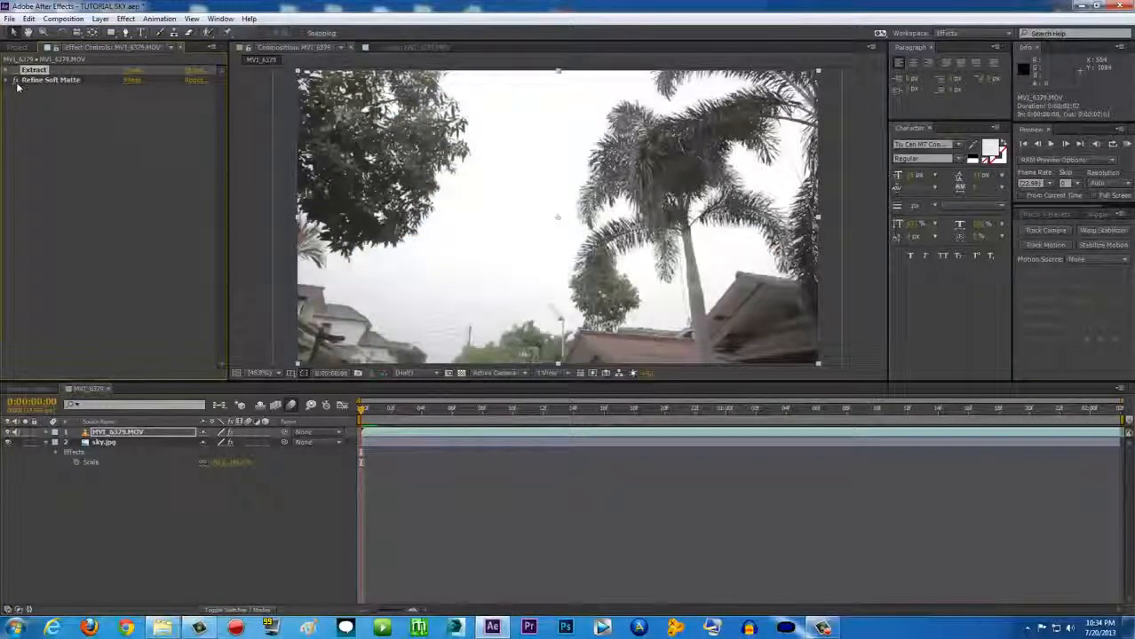
Select MVI_6379.MOV and bring up the Effects & Presets search field
click(396, 433)
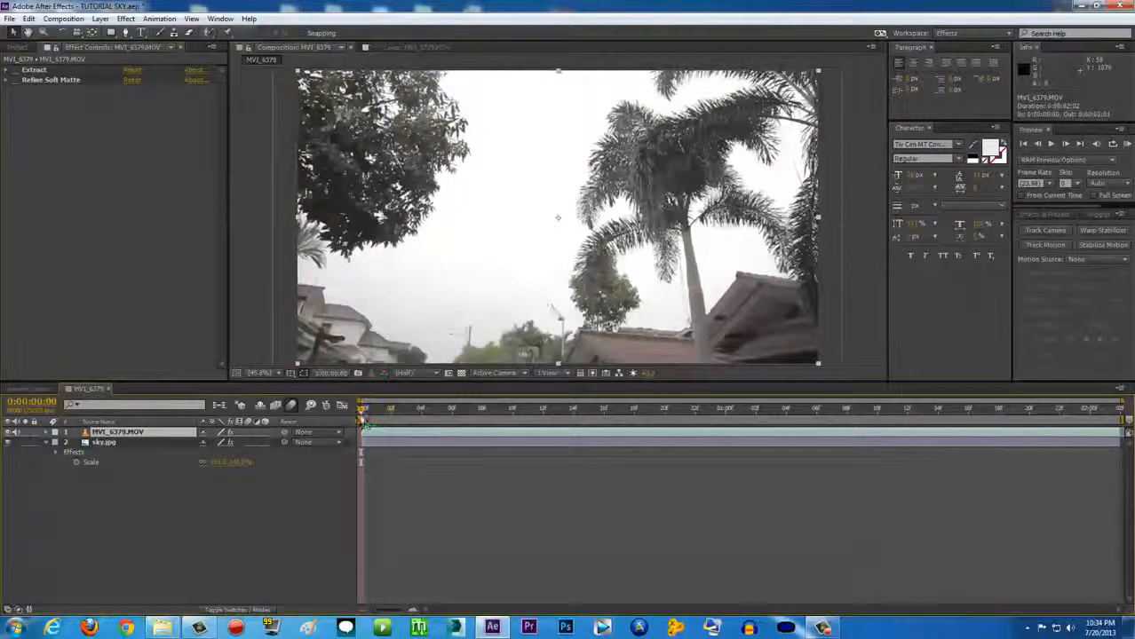
key(KP_0)
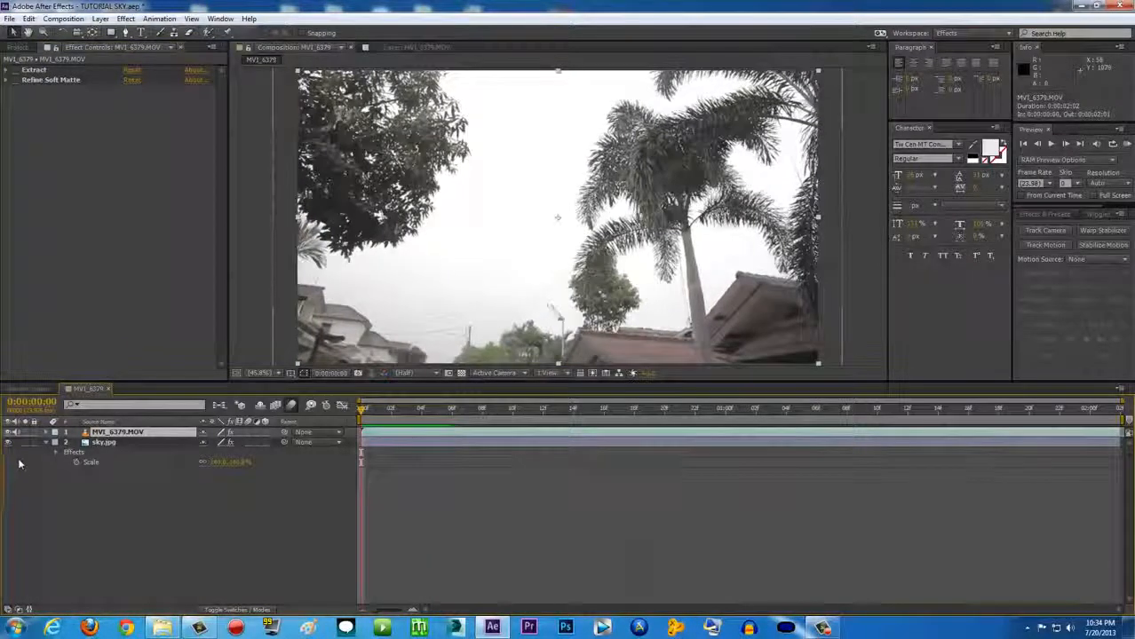
click(1039, 215)
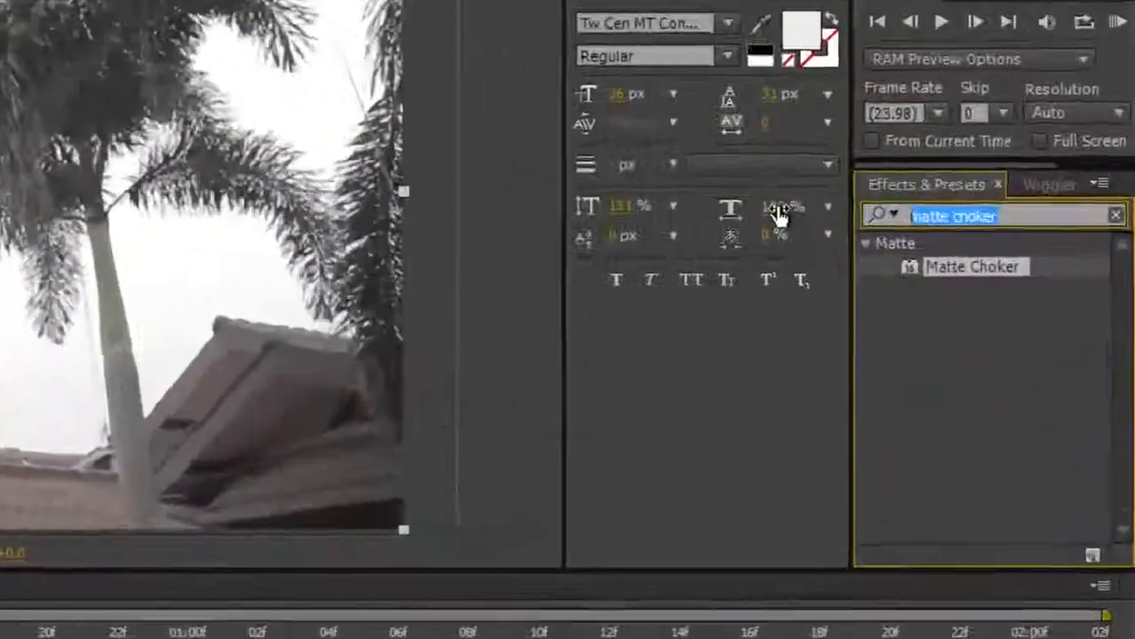
Apply Luma Key to MVI_6379.MOV set to Key Out Brighter with Threshold about 197
text(luma key)
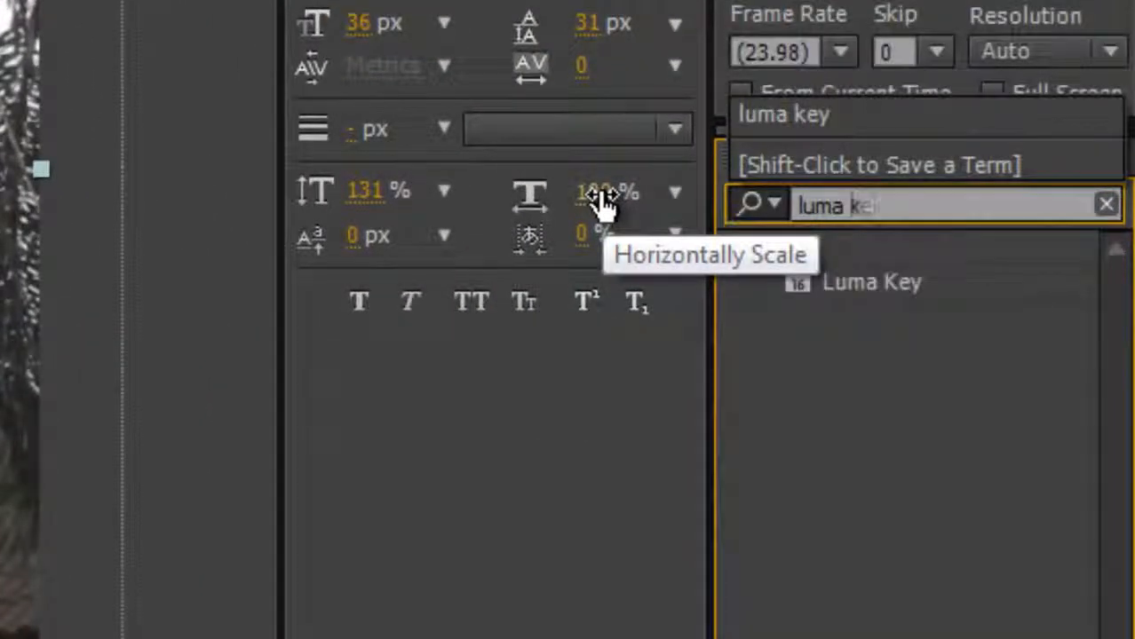
click(873, 288)
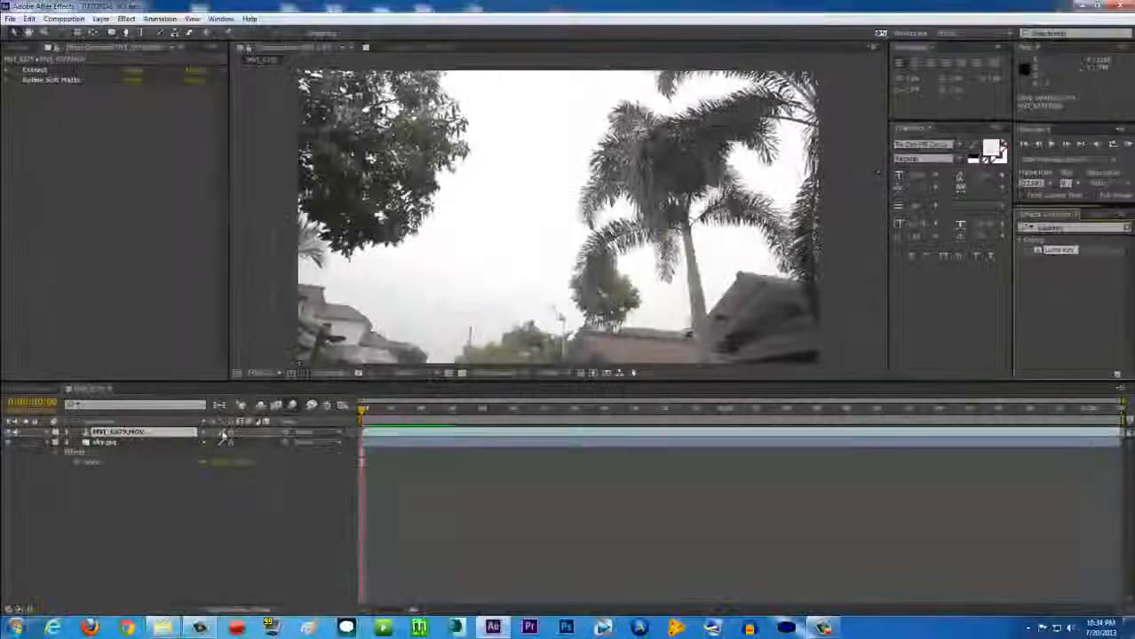
drag(224, 435, 143, 433)
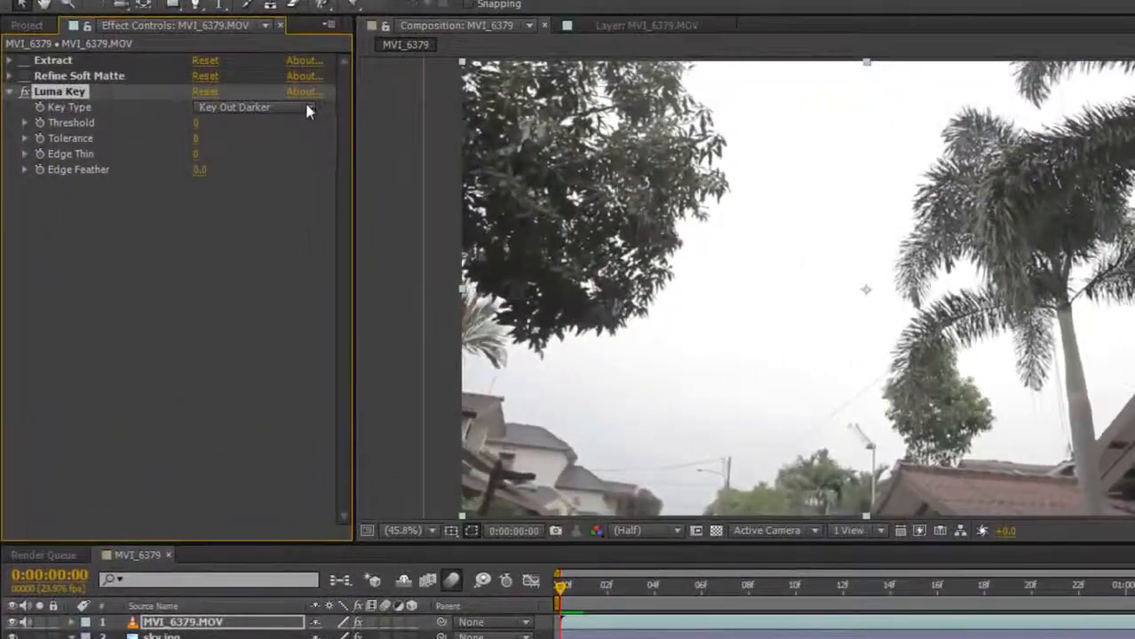
click(308, 108)
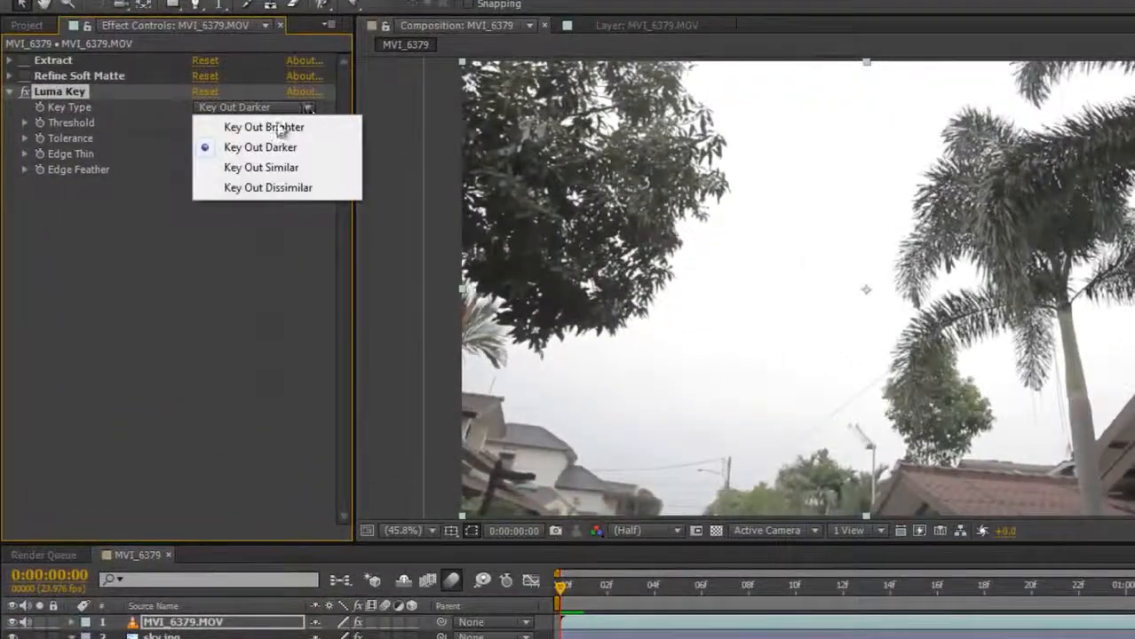
click(271, 124)
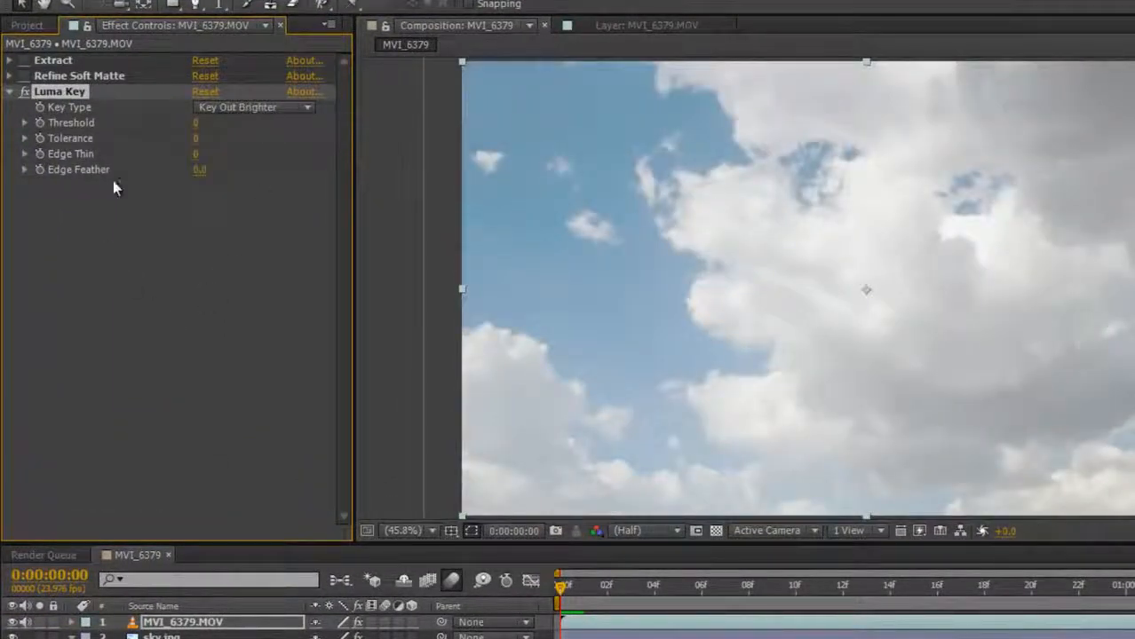
drag(196, 126, 320, 105)
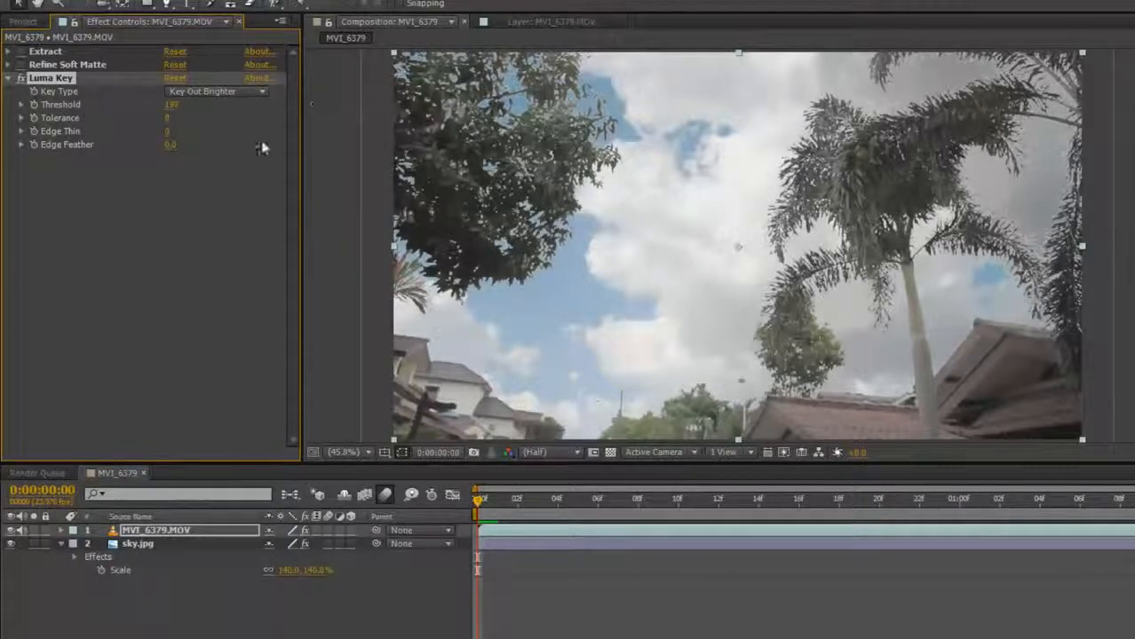
Scrub through the first frames to preview the key, then fit the frame in the viewer
drag(522, 512, 472, 510)
click(59, 77)
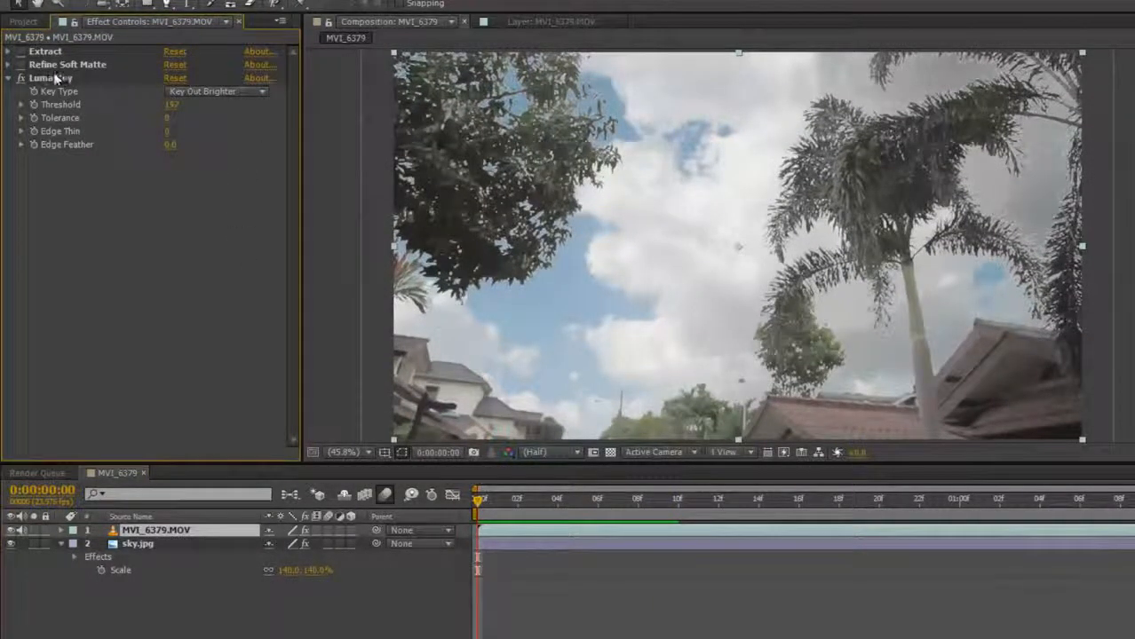
click(53, 80)
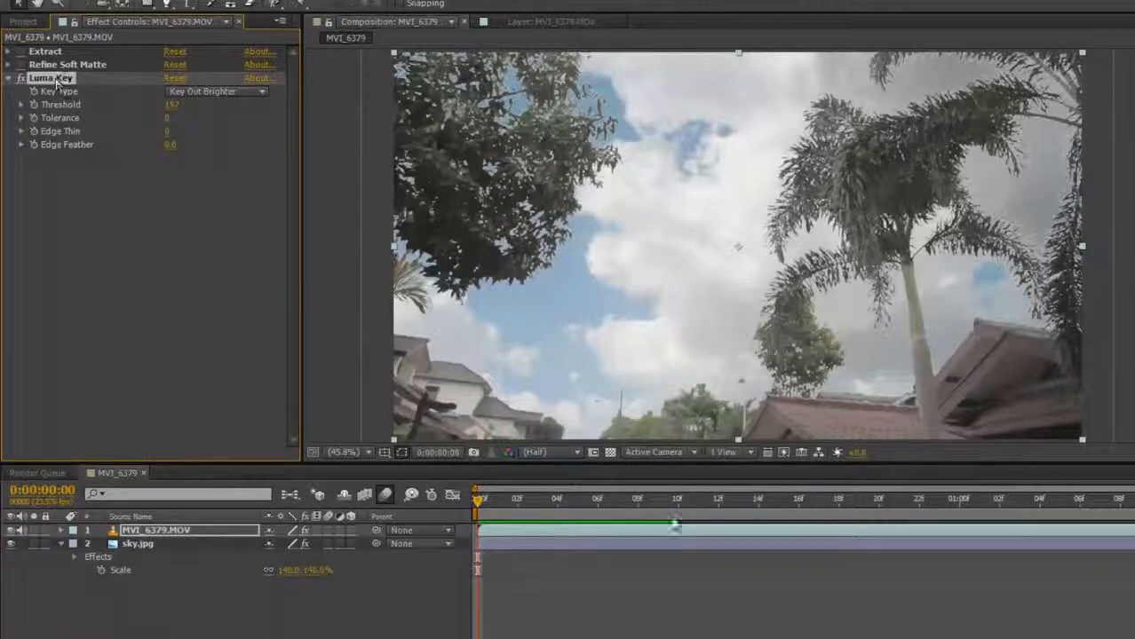
drag(498, 498, 363, 485)
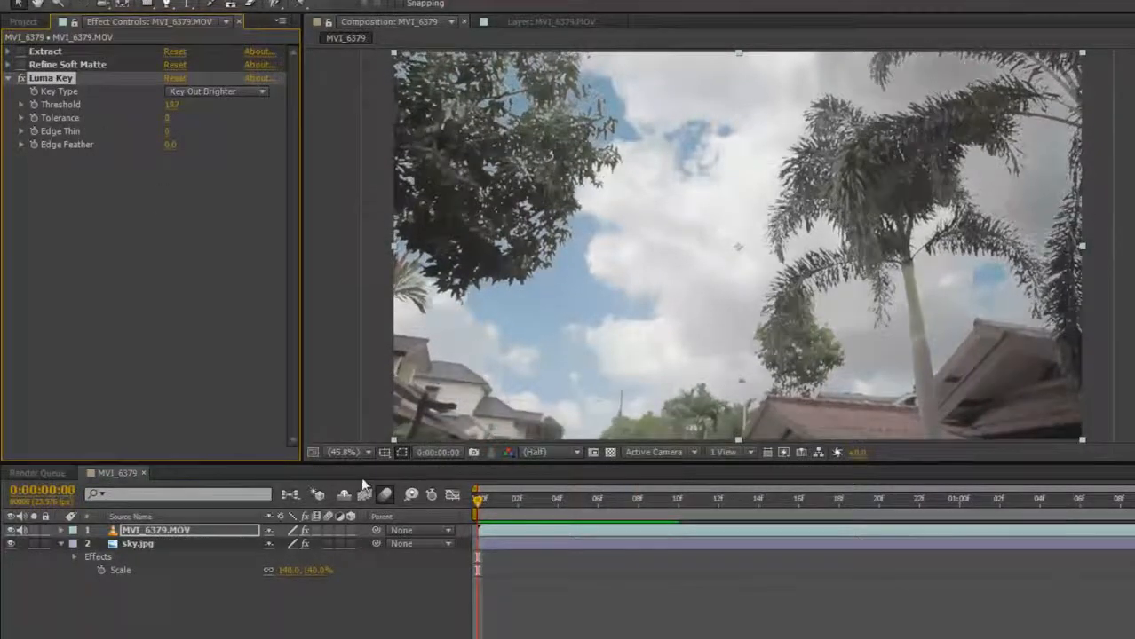
scroll(728, 302, up, 3)
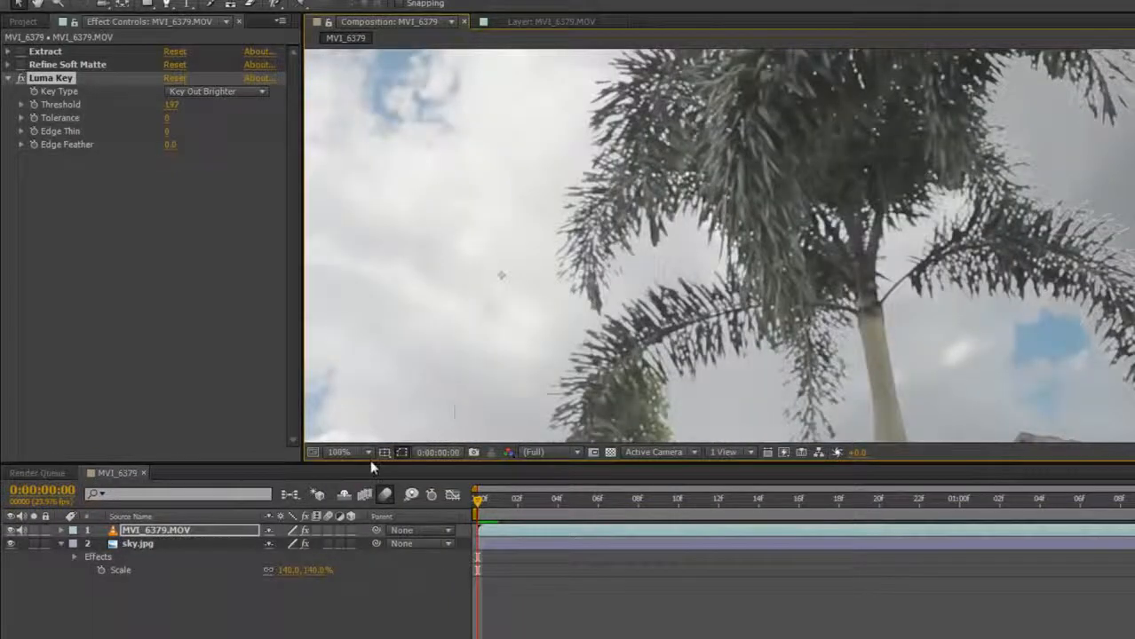
click(367, 453)
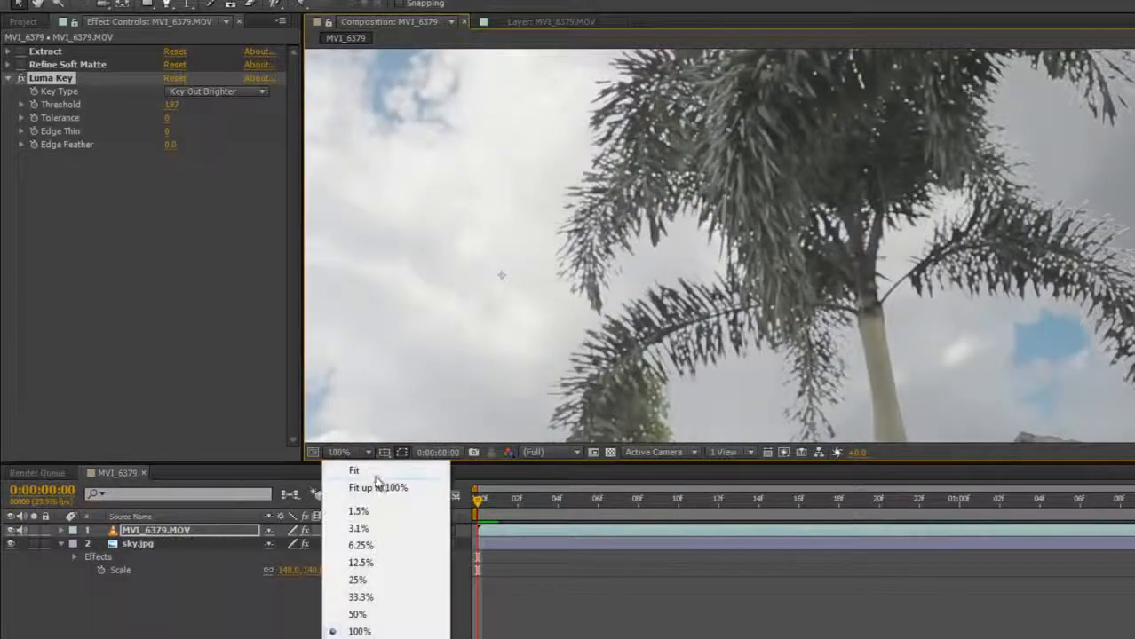
click(378, 487)
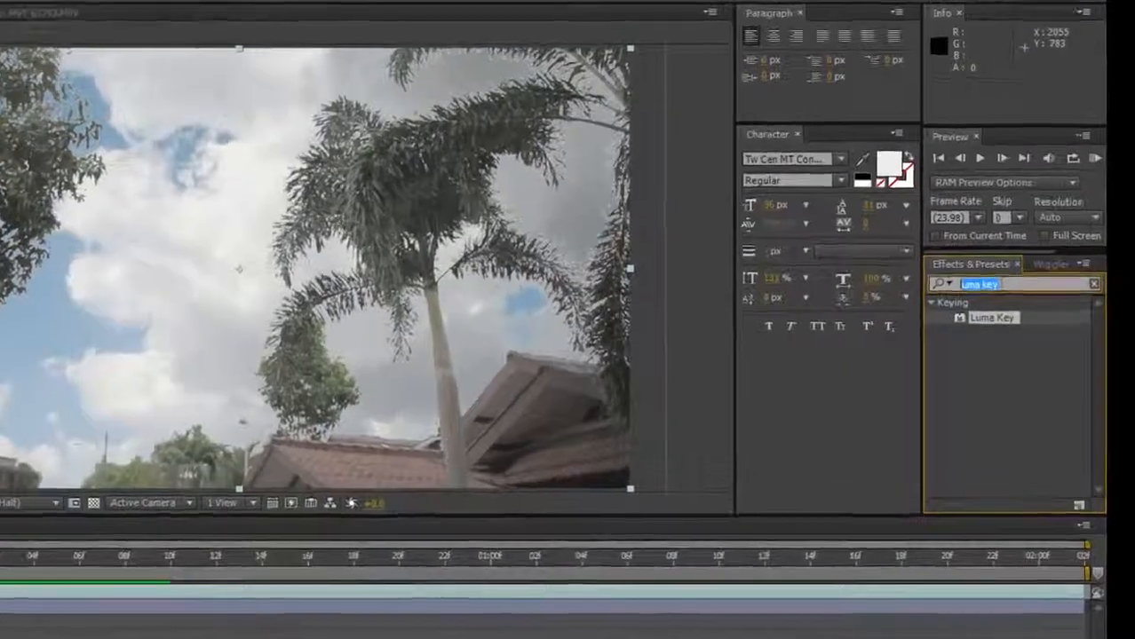
Add Matte Choker to the footage with Choke 1 and Geometric Softness 2
text(matte choker)
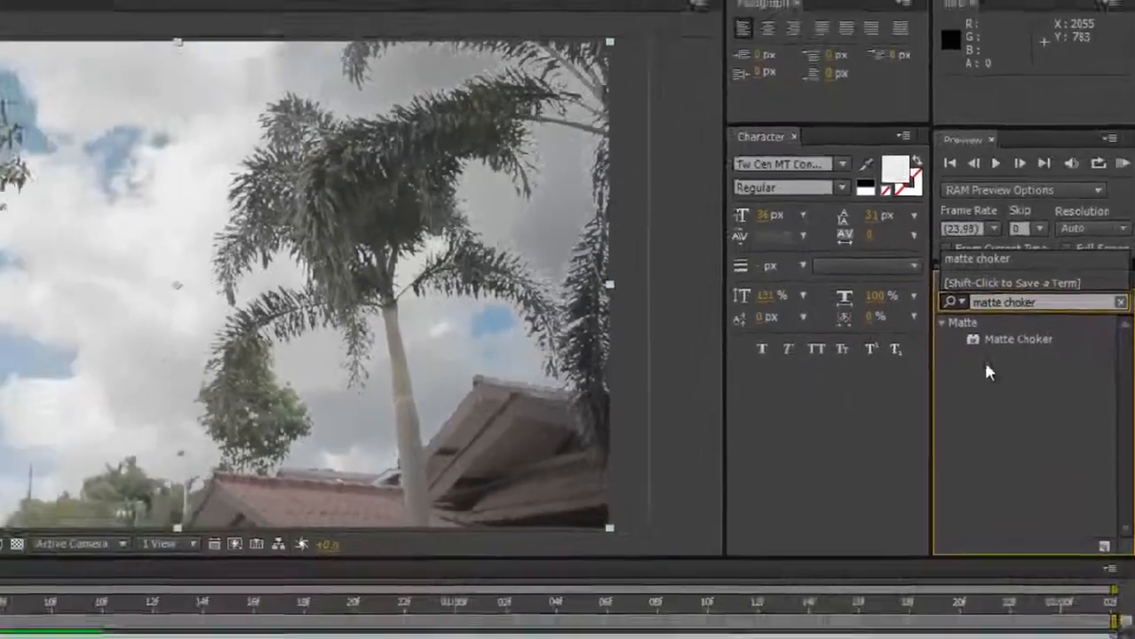
click(975, 400)
drag(939, 400, 153, 434)
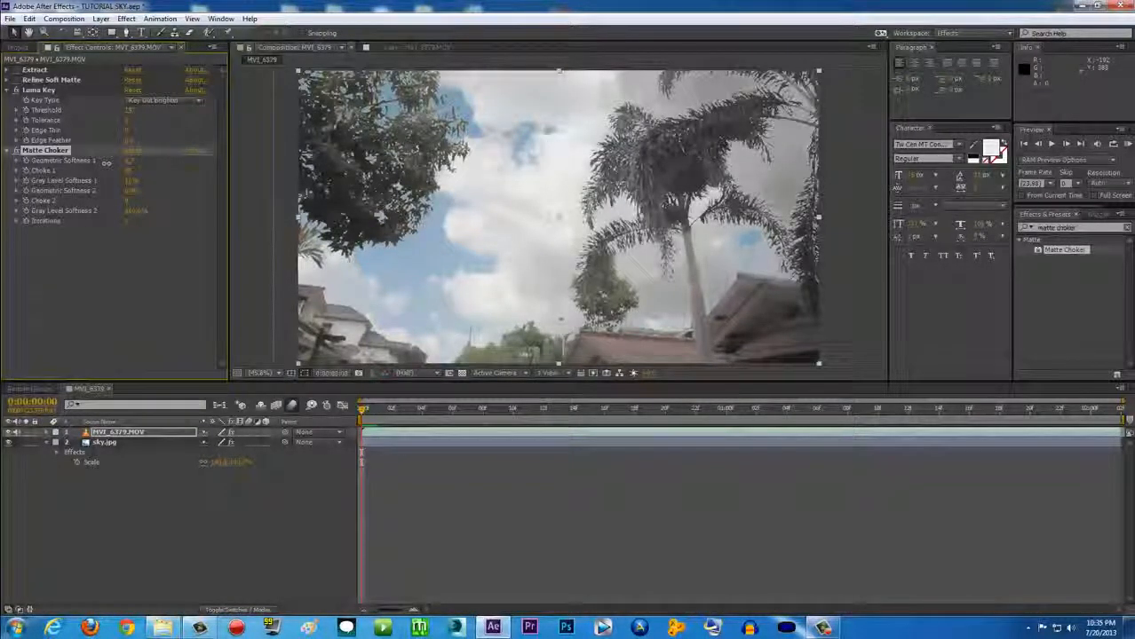
drag(128, 170, 140, 174)
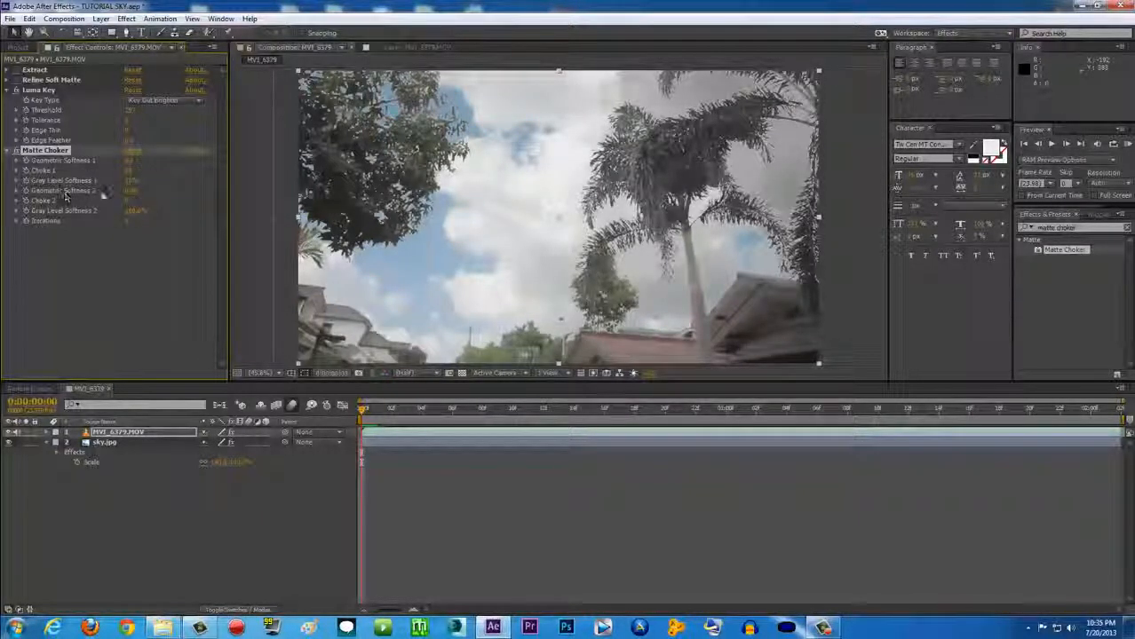
drag(148, 194, 182, 190)
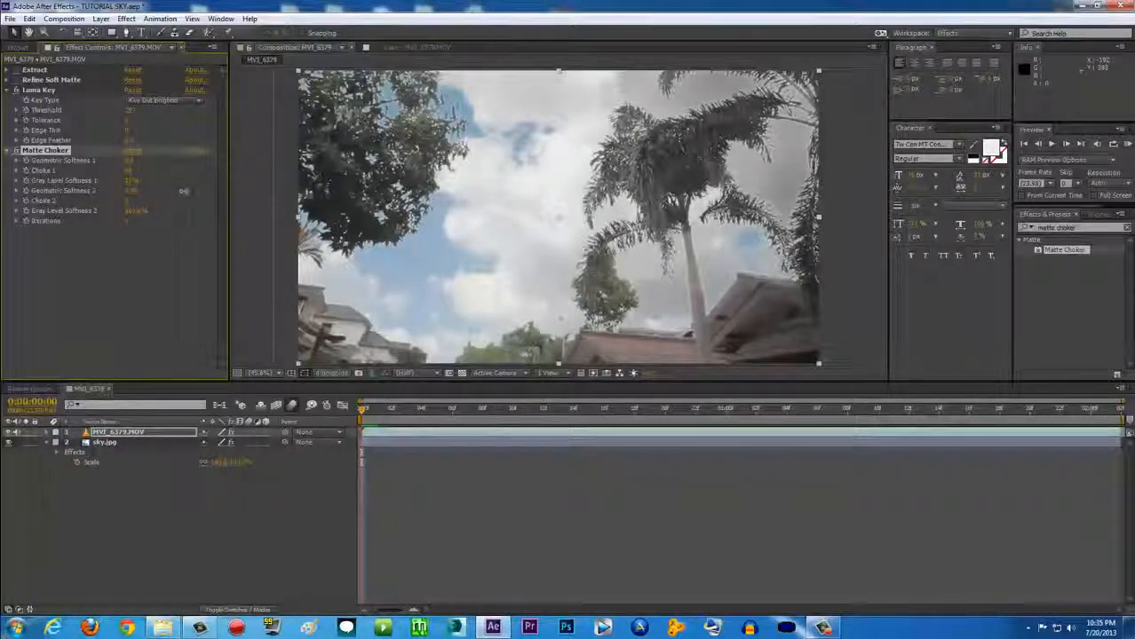
Zoom and pan the viewer to inspect the tightened palm frond edges
scroll(527, 219, up, 3)
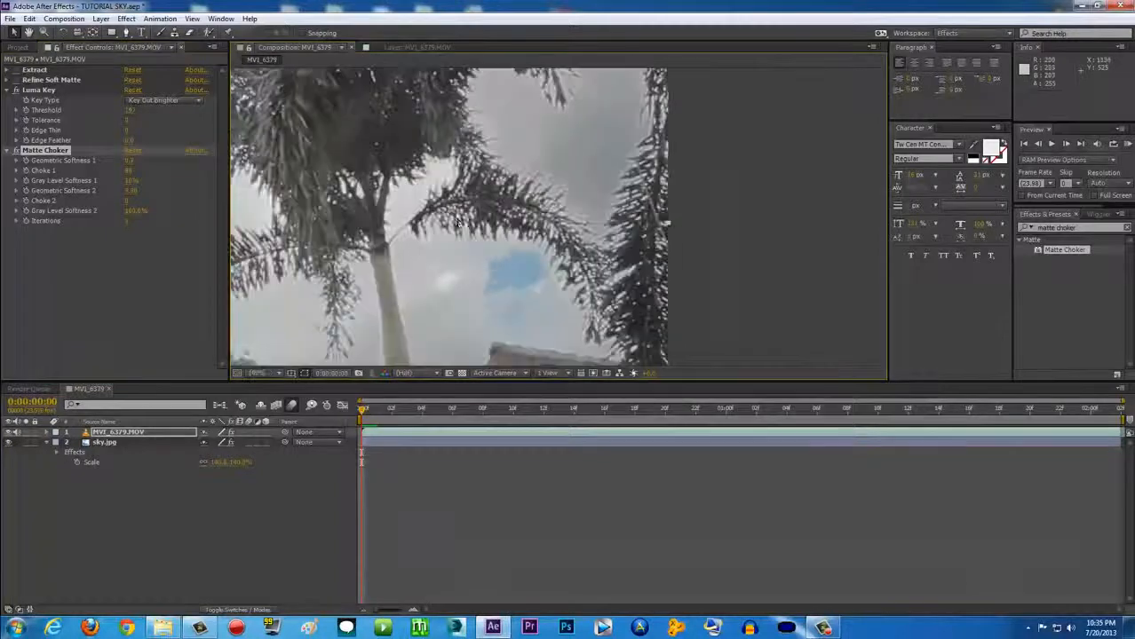
scroll(450, 221, up, 3)
scroll(610, 271, down, 1)
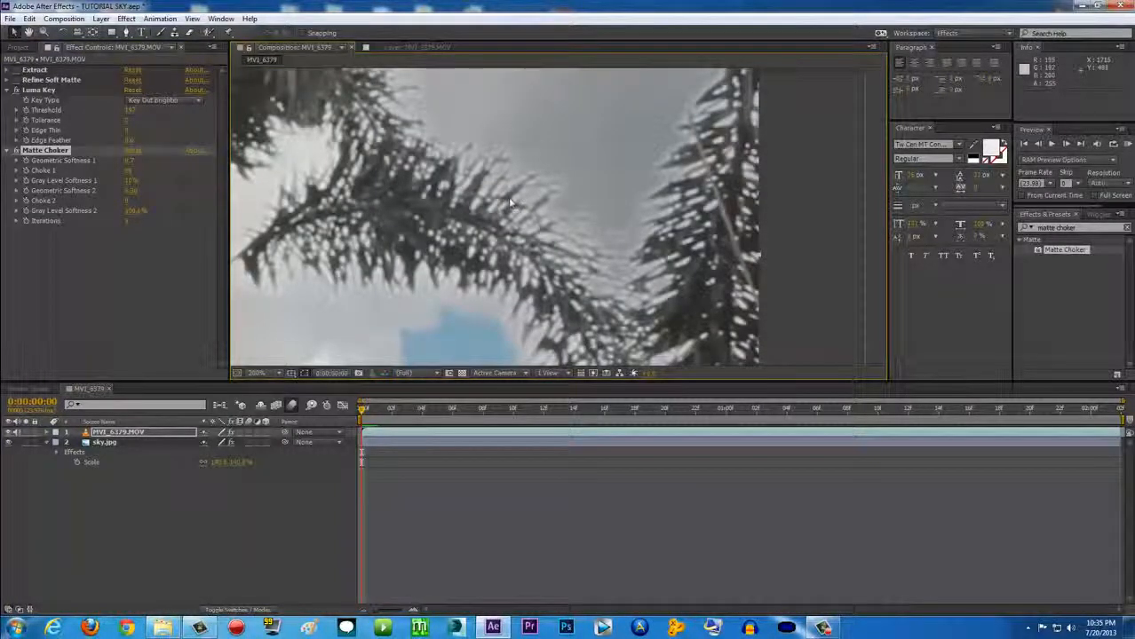
scroll(558, 233, down, 1)
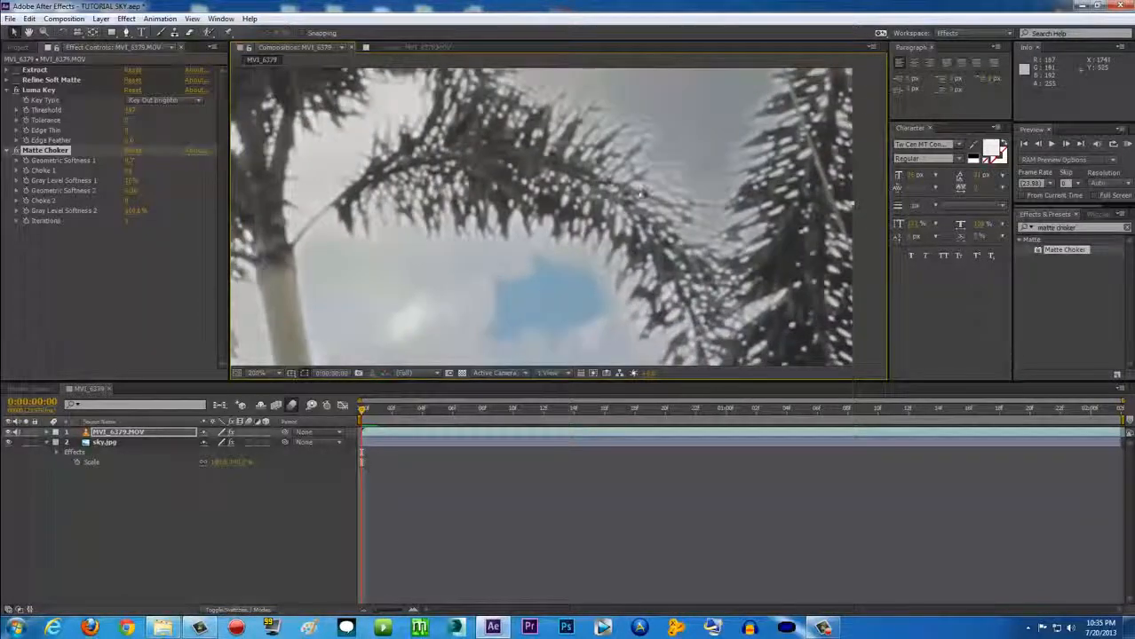
drag(452, 236, 548, 212)
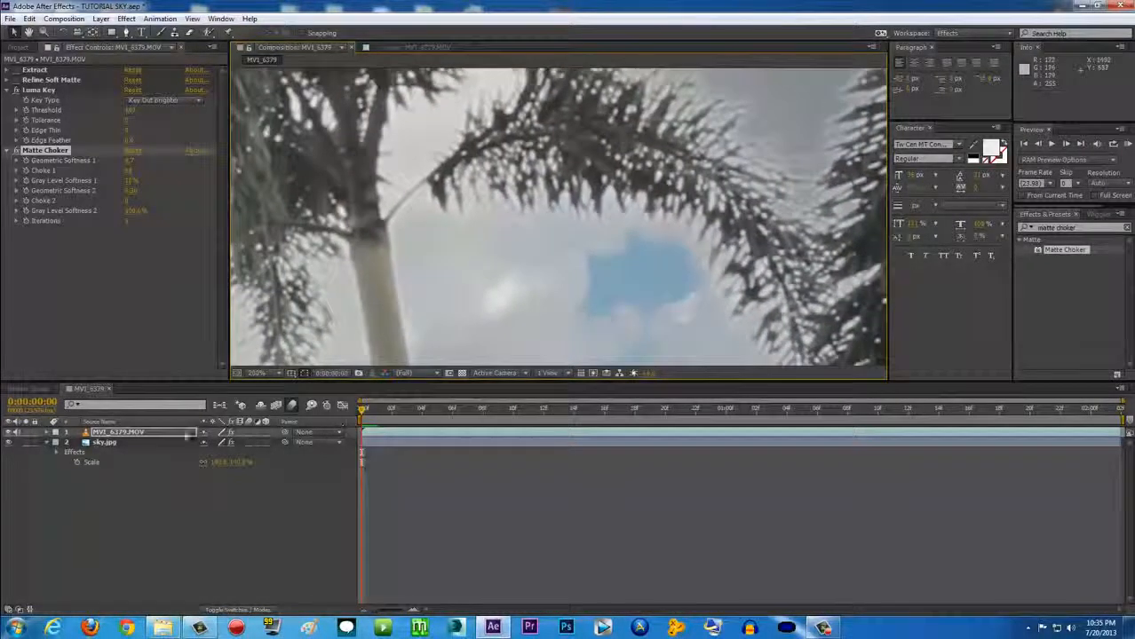
click(131, 444)
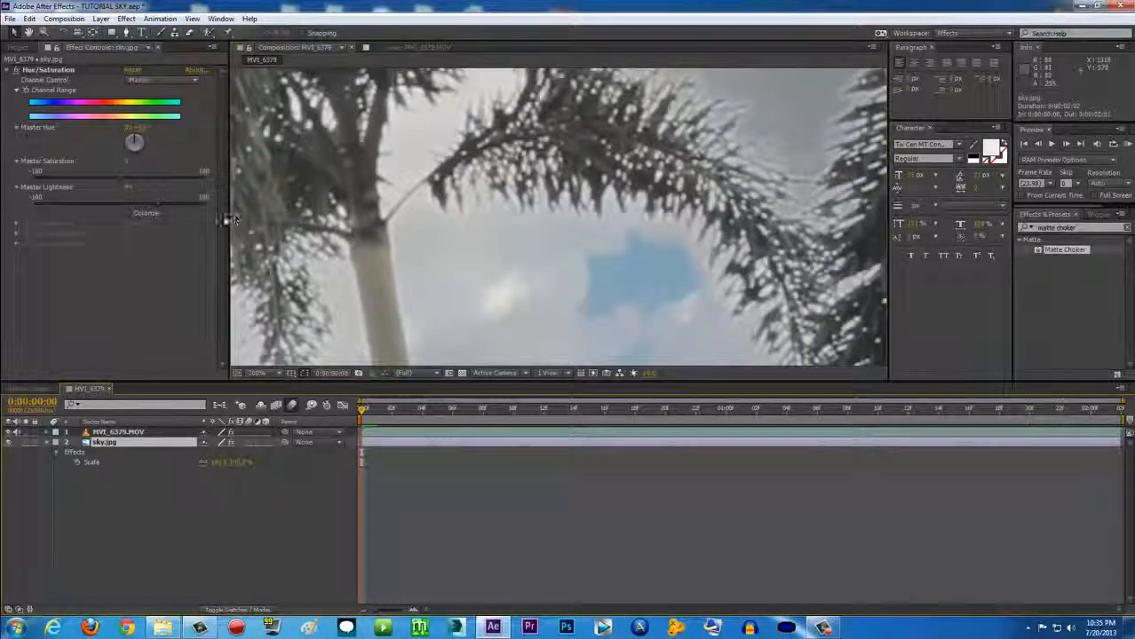
Raise the sky.jpg layer's Hue/Saturation Master Lightness to brighten the clouds
drag(484, 204, 502, 201)
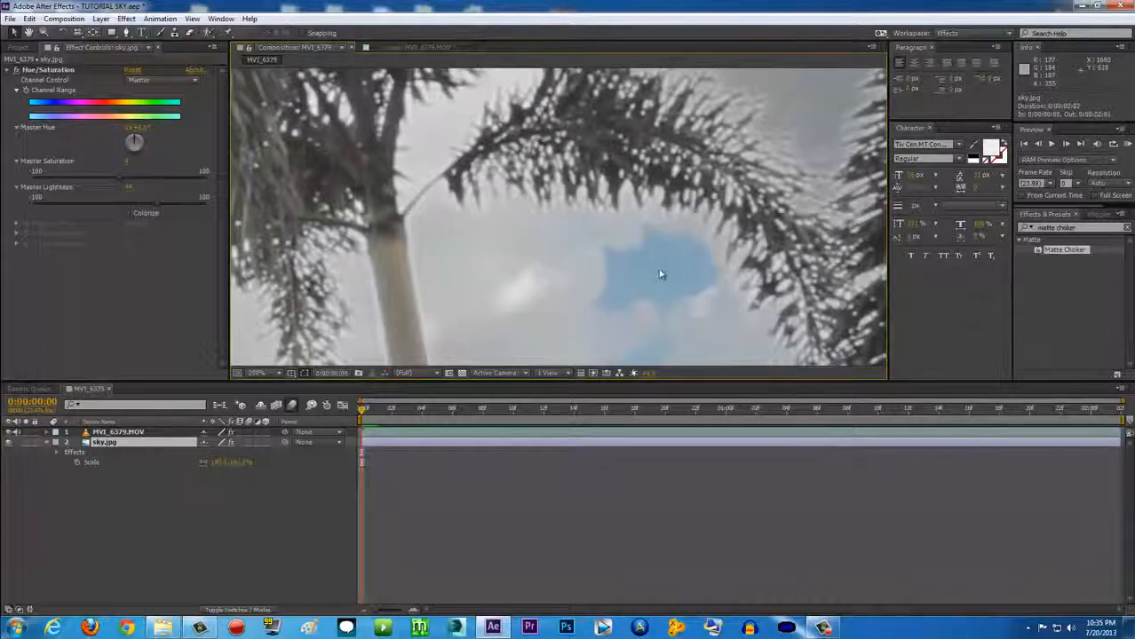
drag(599, 238, 538, 241)
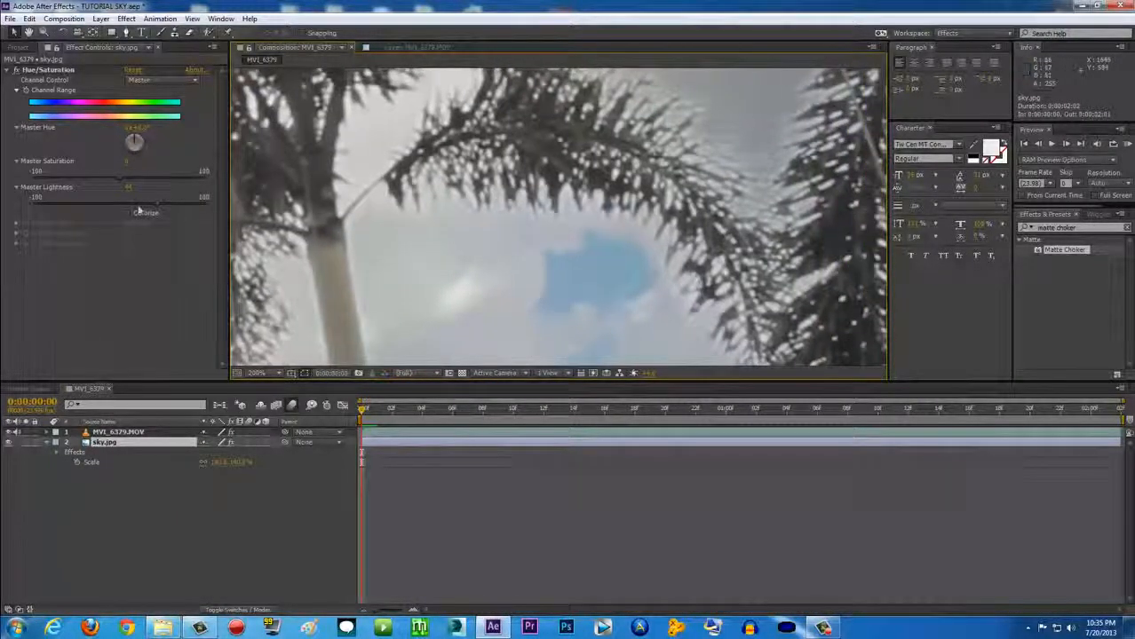
click(112, 441)
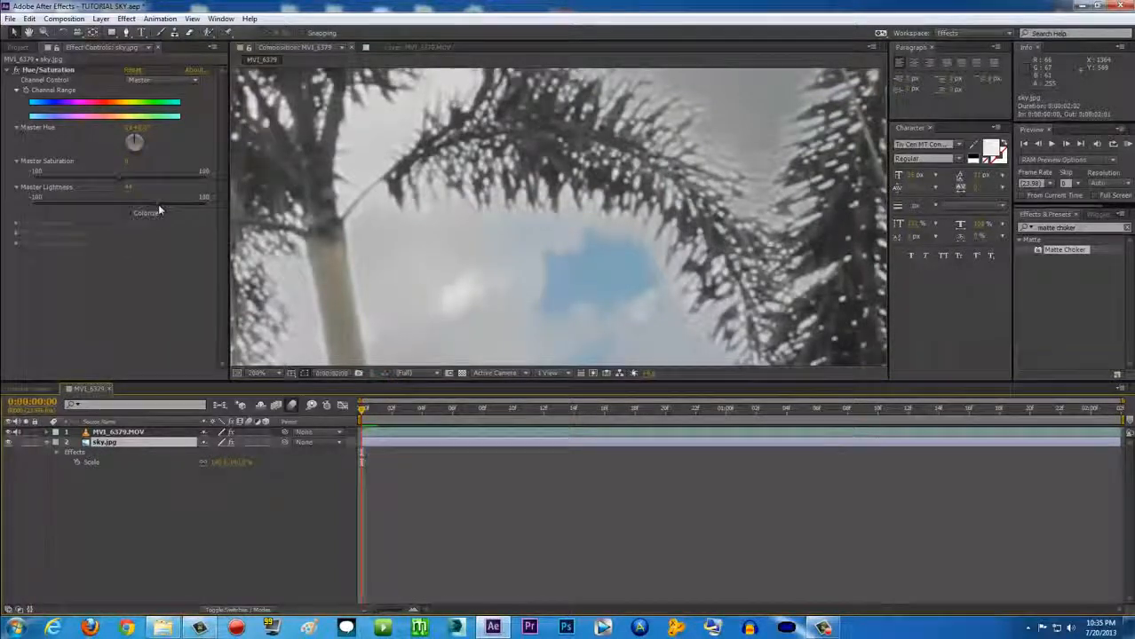
drag(157, 205, 175, 205)
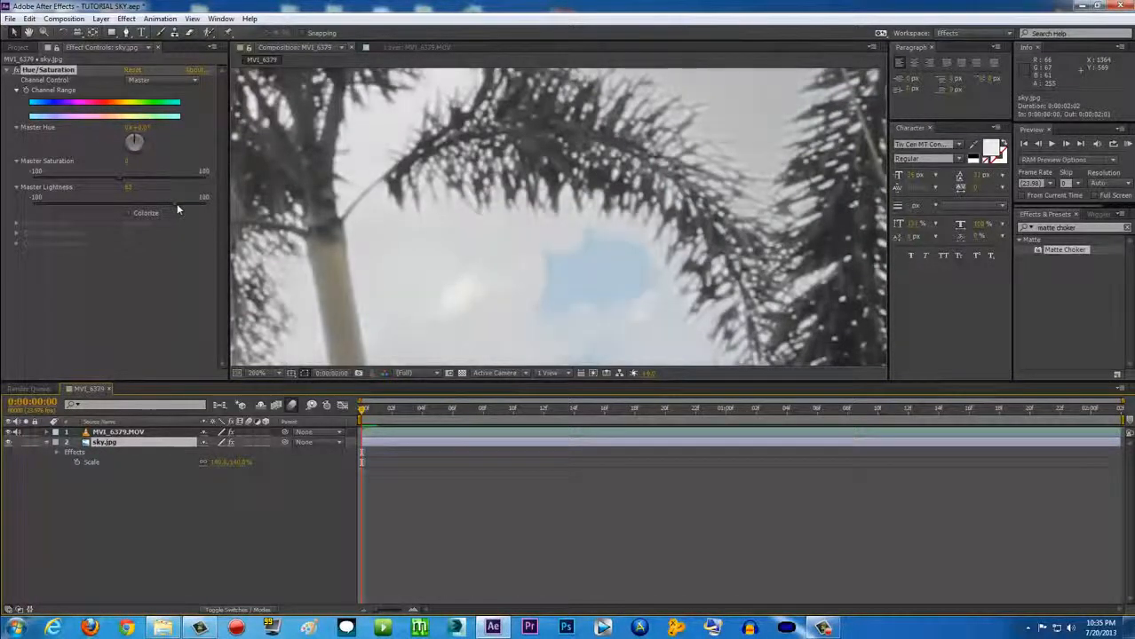
Set the viewer magnification to Fit up to 100%
scroll(483, 220, down, 4)
scroll(483, 221, left, 3)
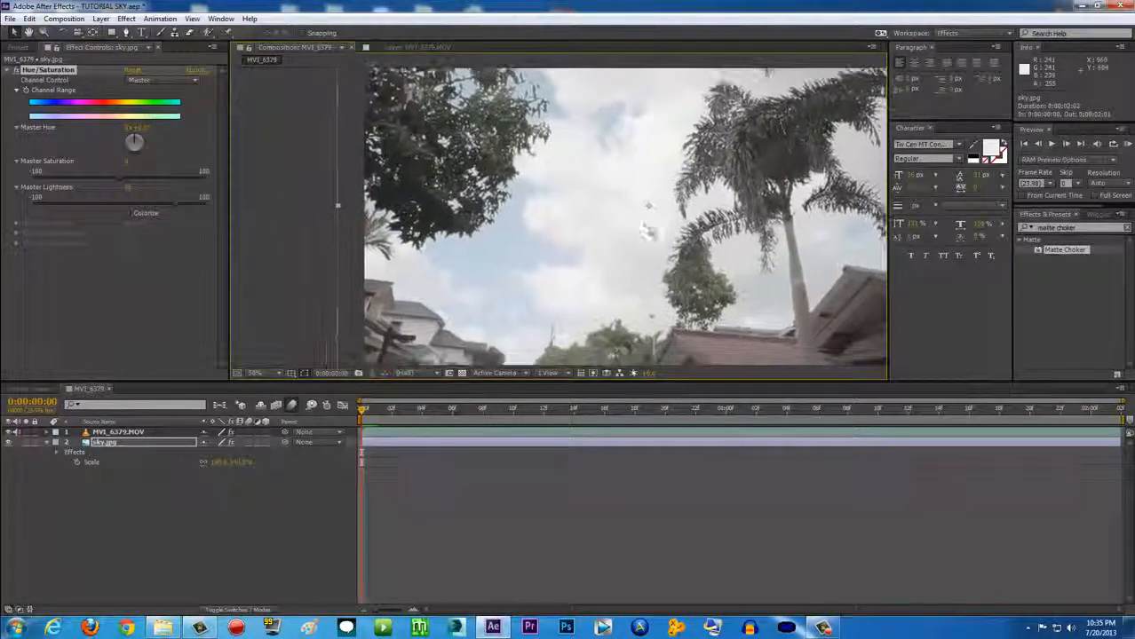
click(266, 373)
click(284, 401)
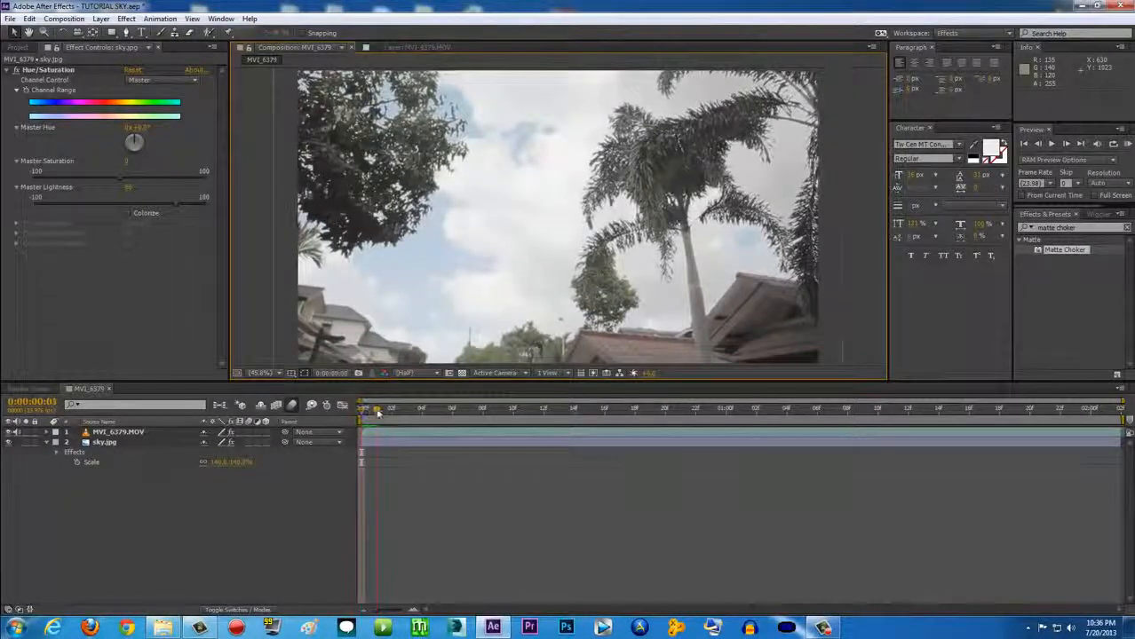
Play back the composition from the first frame to check the blend
click(391, 411)
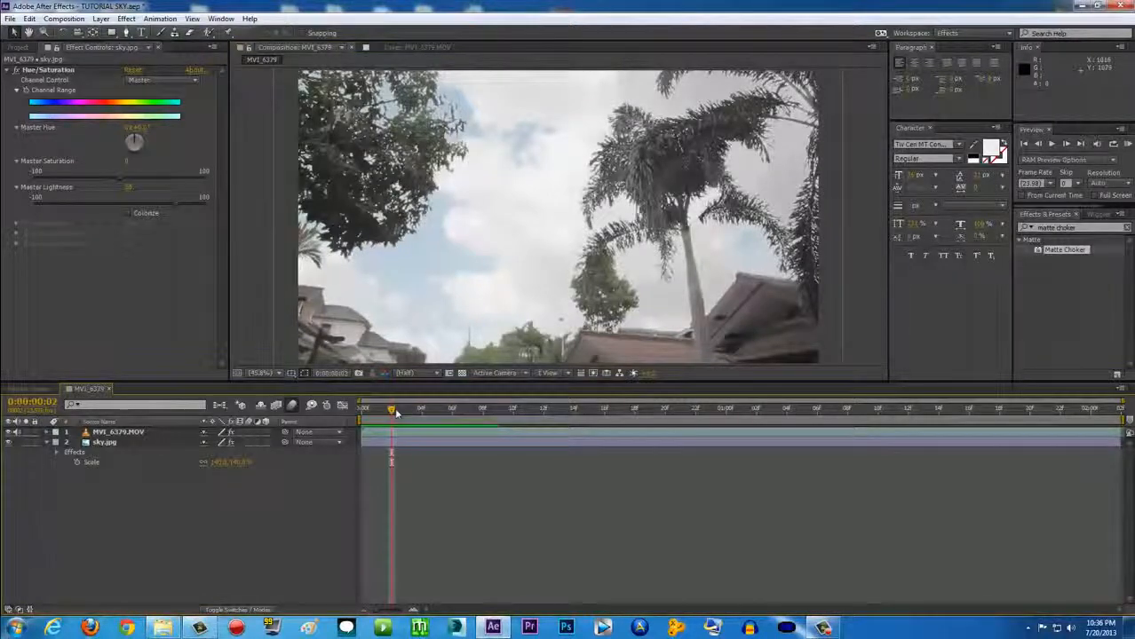
key(Home)
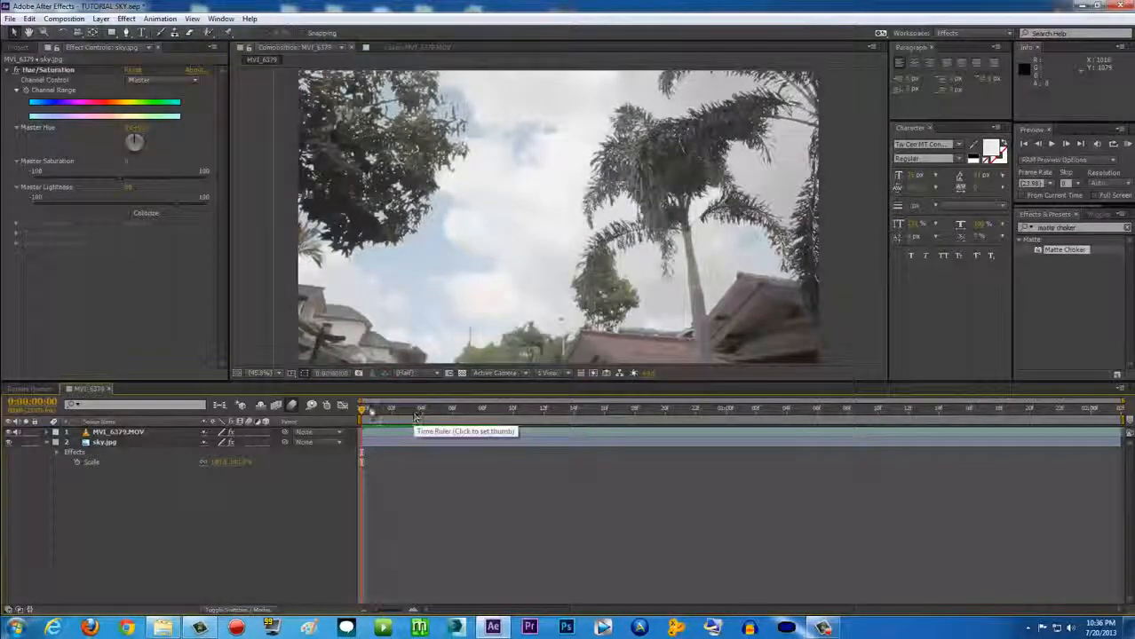
key(space)
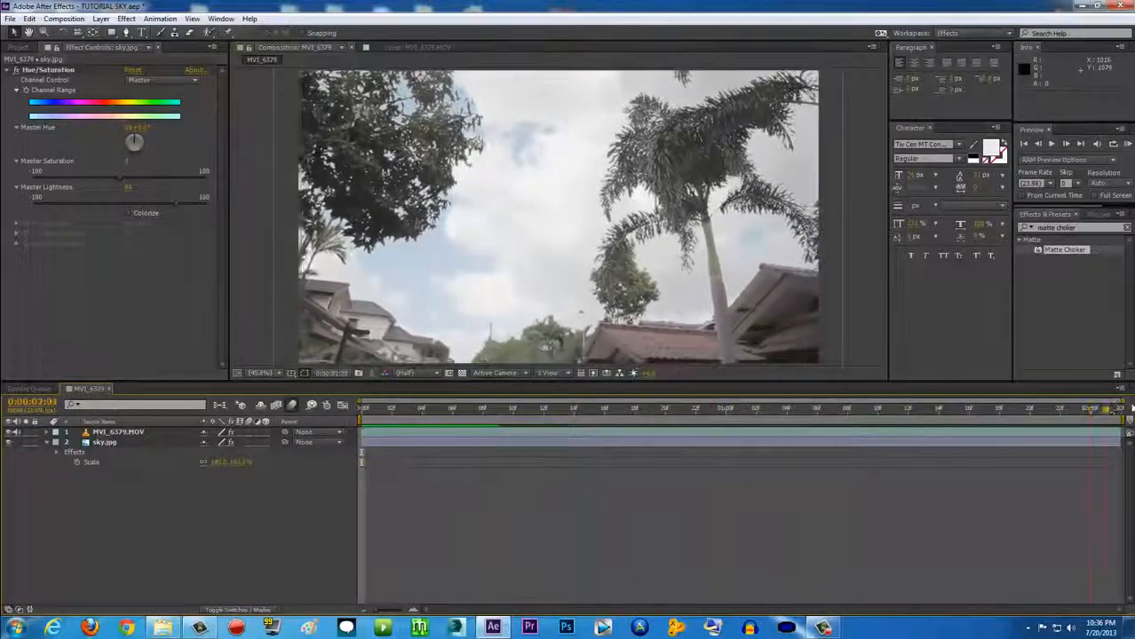
Switch the column to Layer Name and select MVI_6379.MOV to show its Luma Key and Matte Choker
drag(1132, 407, 355, 380)
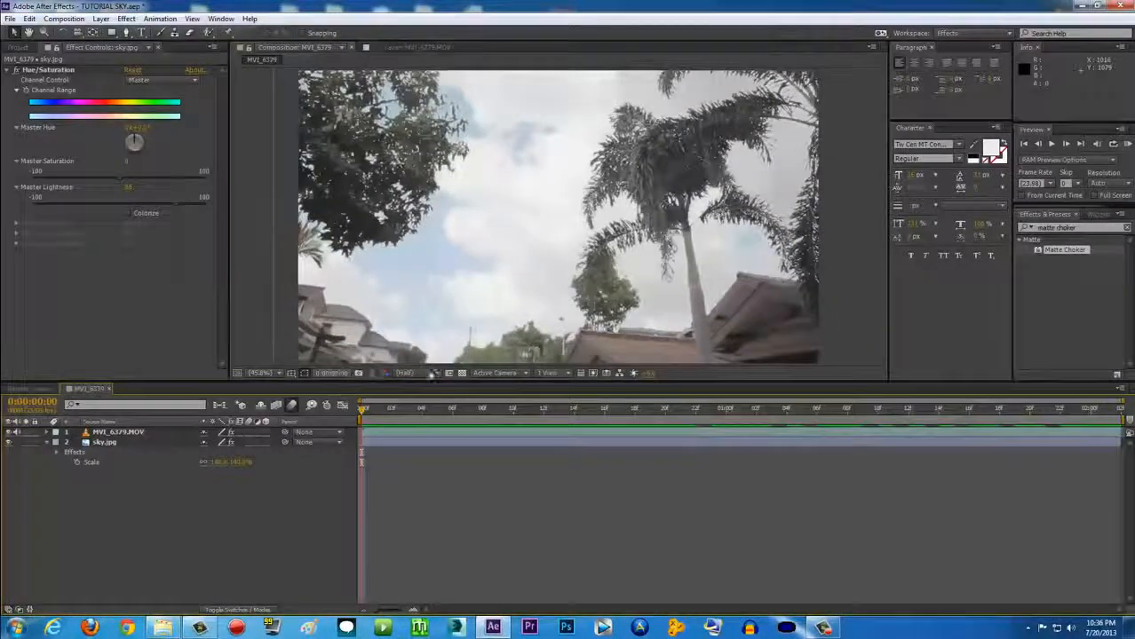
click(105, 425)
click(111, 433)
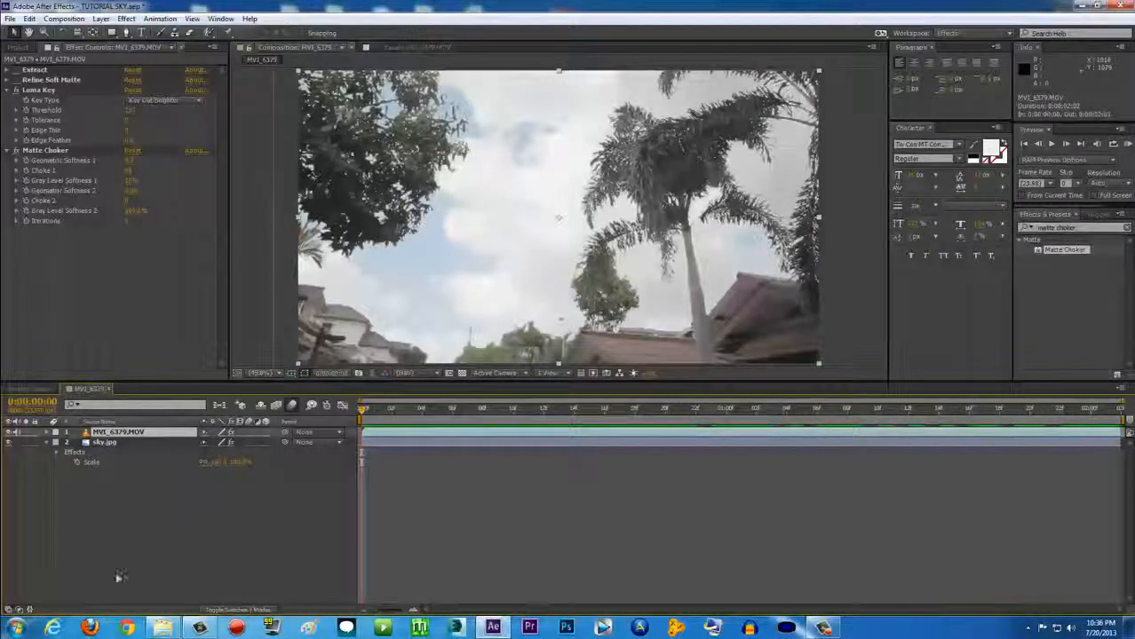
Add a new Null Object layer (Null 1) via Layer > New
click(100, 19)
mouse_move(178, 32)
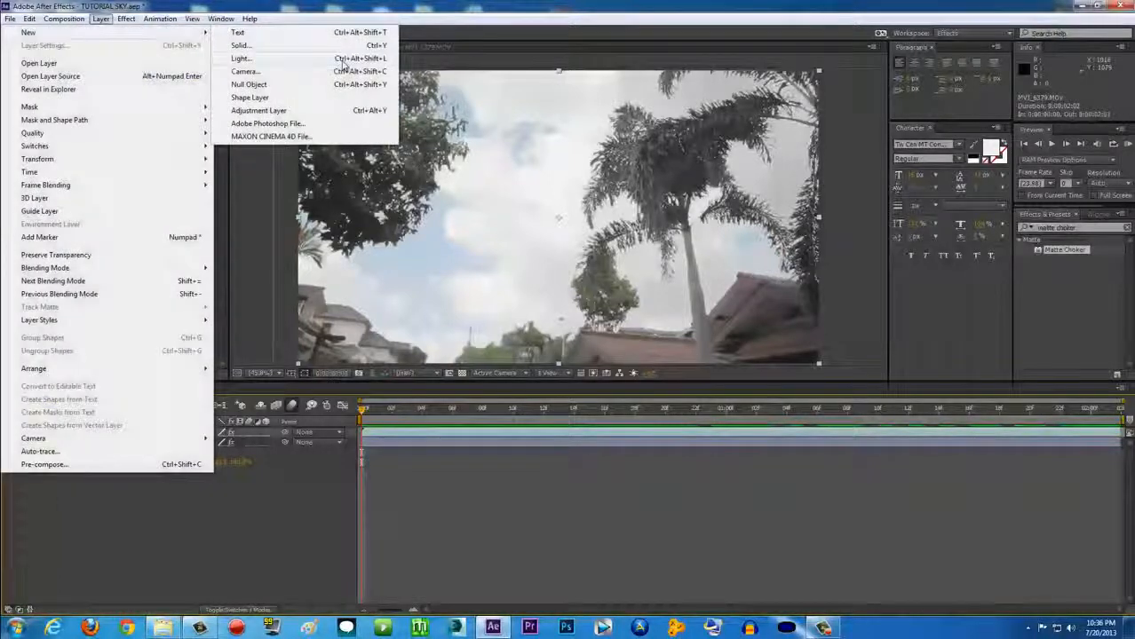
click(249, 84)
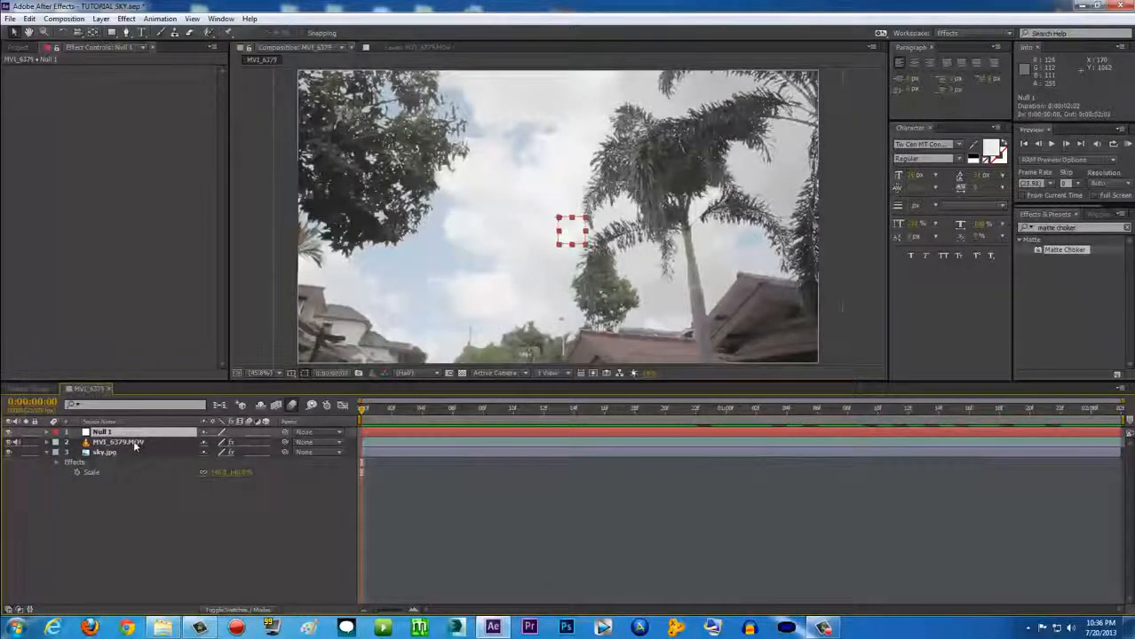
With MVI_6379.MOV selected, open the Tracker panel, go to frame 12 and start Track Motion
click(117, 442)
drag(1074, 206, 1126, 208)
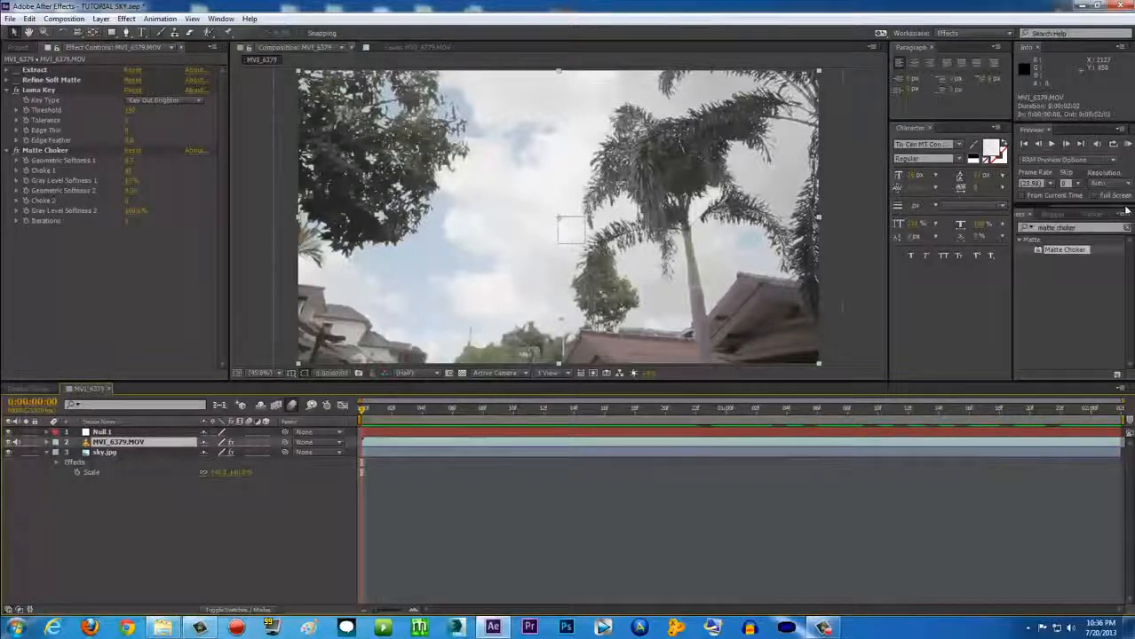
click(1092, 215)
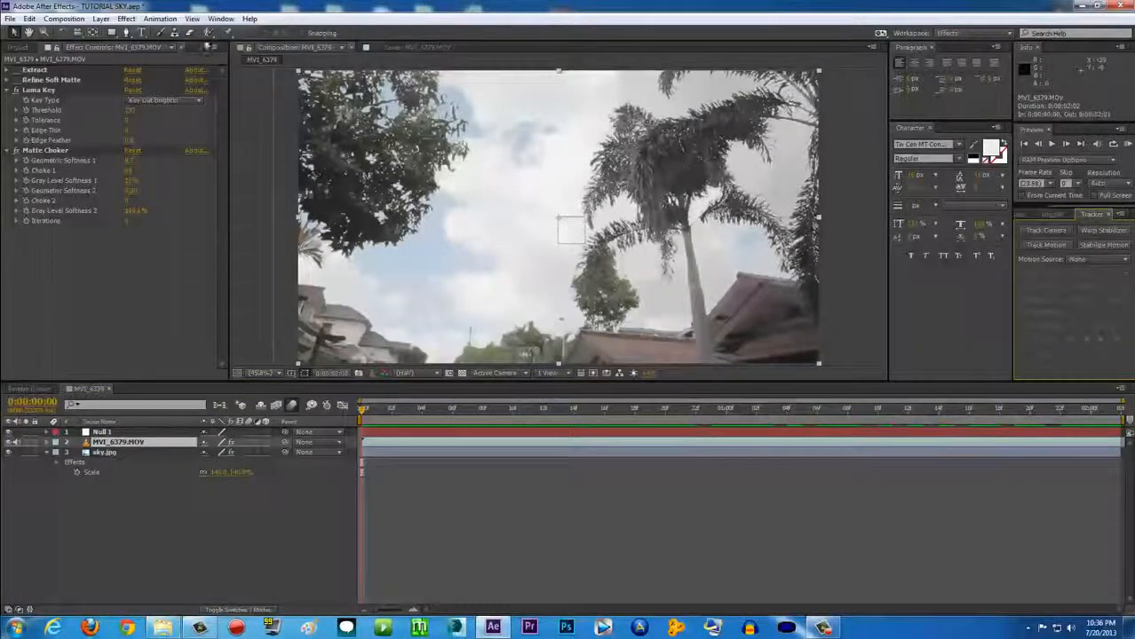
click(221, 19)
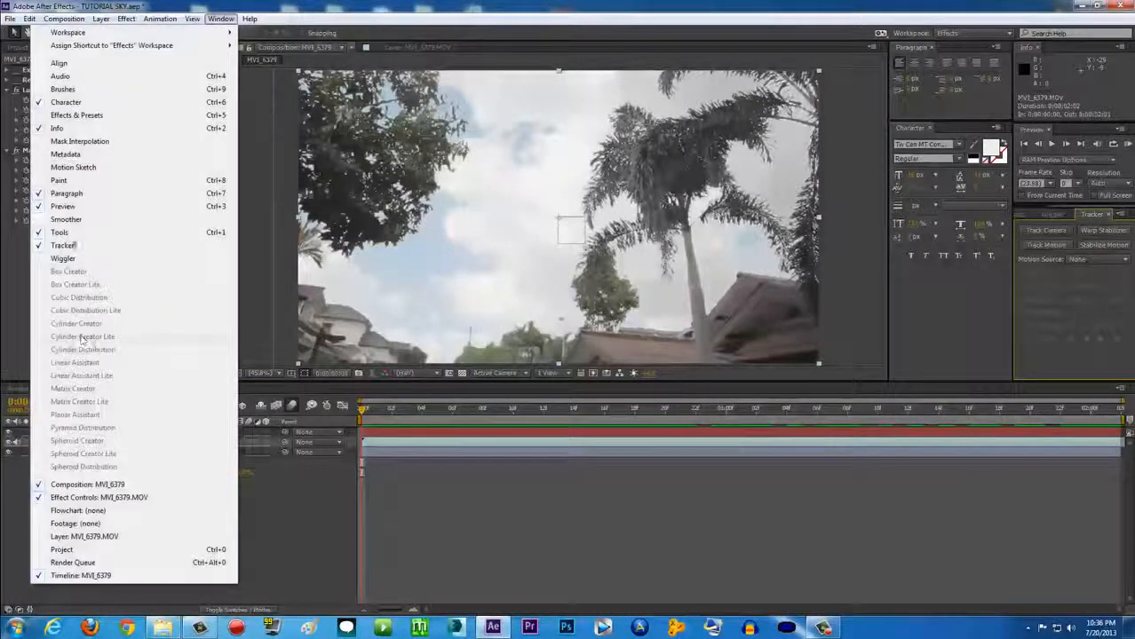
click(63, 246)
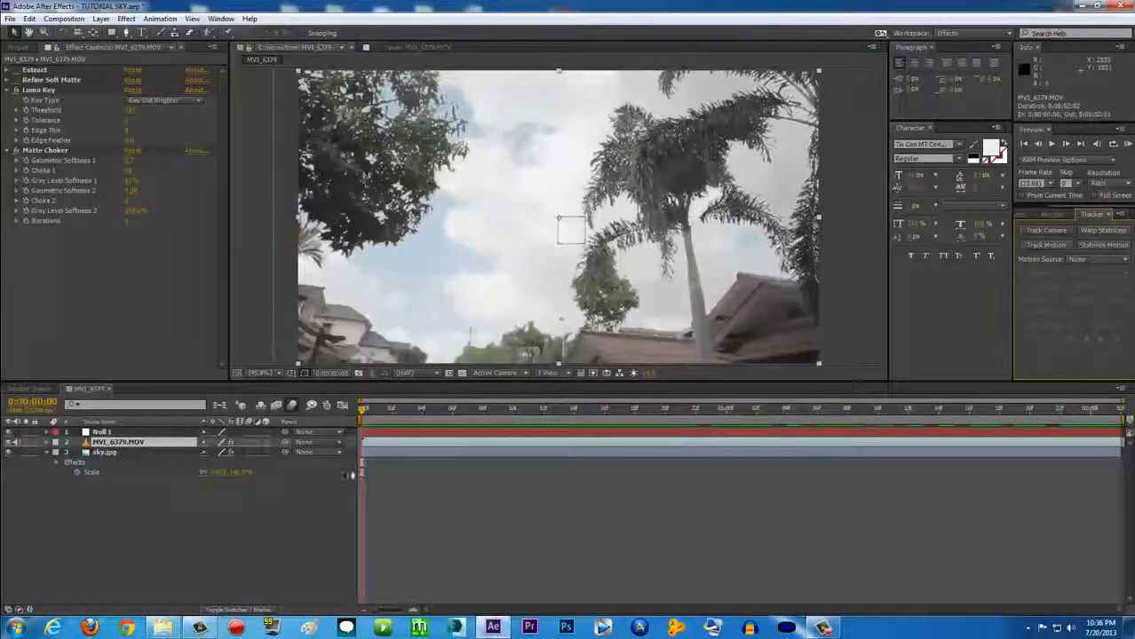
mouse_move(362, 409)
mouse_down()
mouse_move(544, 410)
mouse_move(342, 410)
mouse_up()
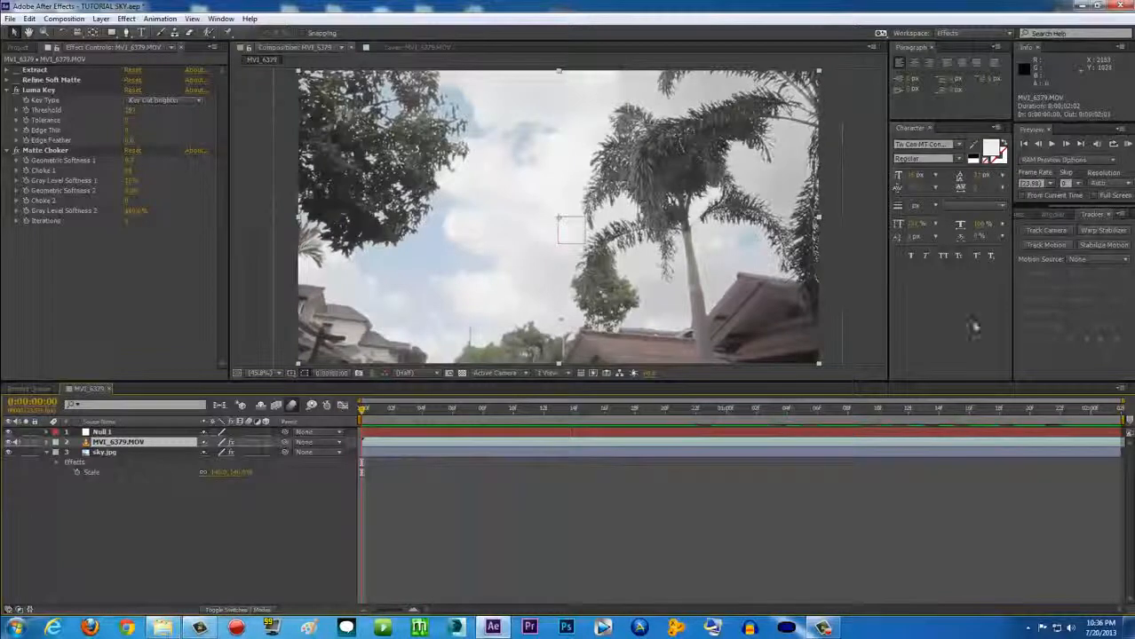
click(1045, 244)
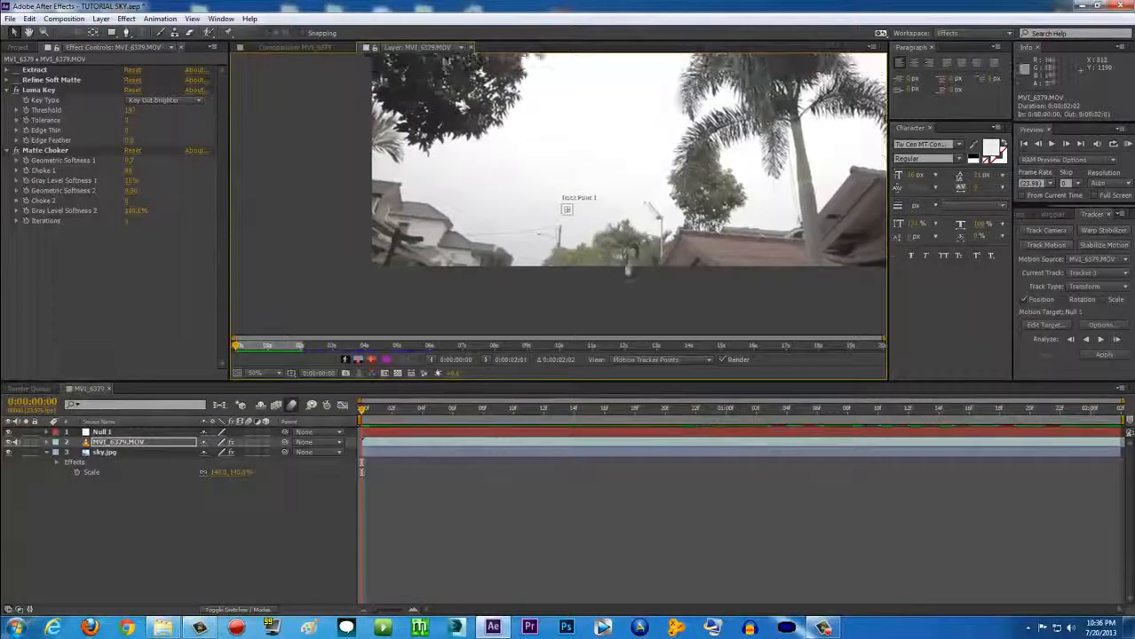
drag(576, 290, 598, 194)
Zoom into the Layer viewer and drag Track Point 1 onto the top of the pole
scroll(601, 195, up, 2)
drag(661, 214, 577, 263)
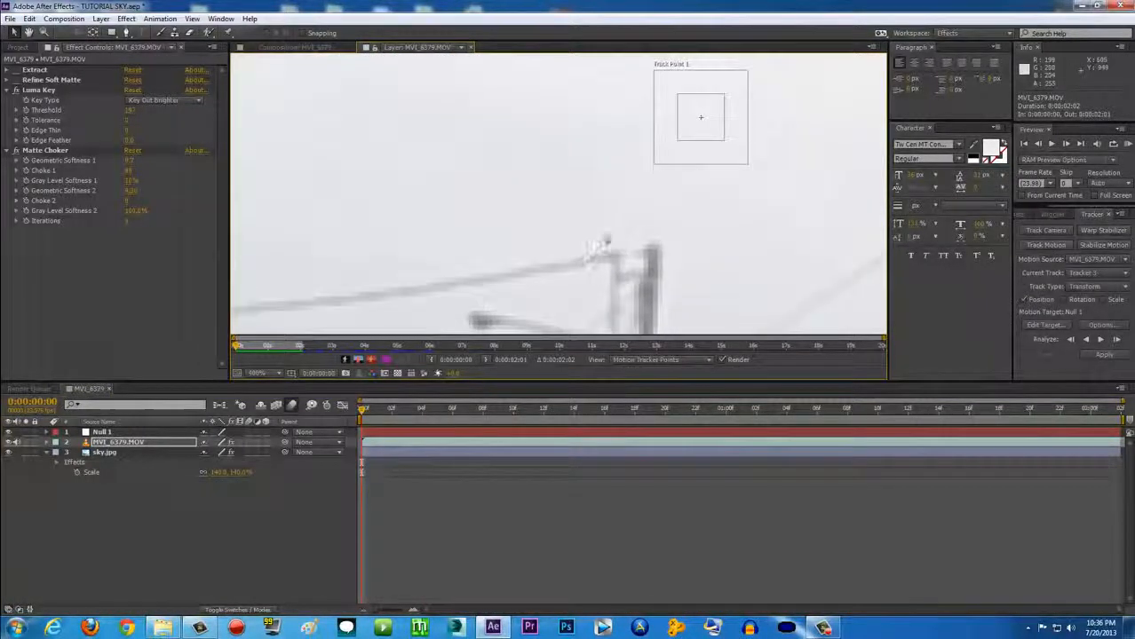
scroll(602, 246, down, 1)
drag(641, 167, 519, 254)
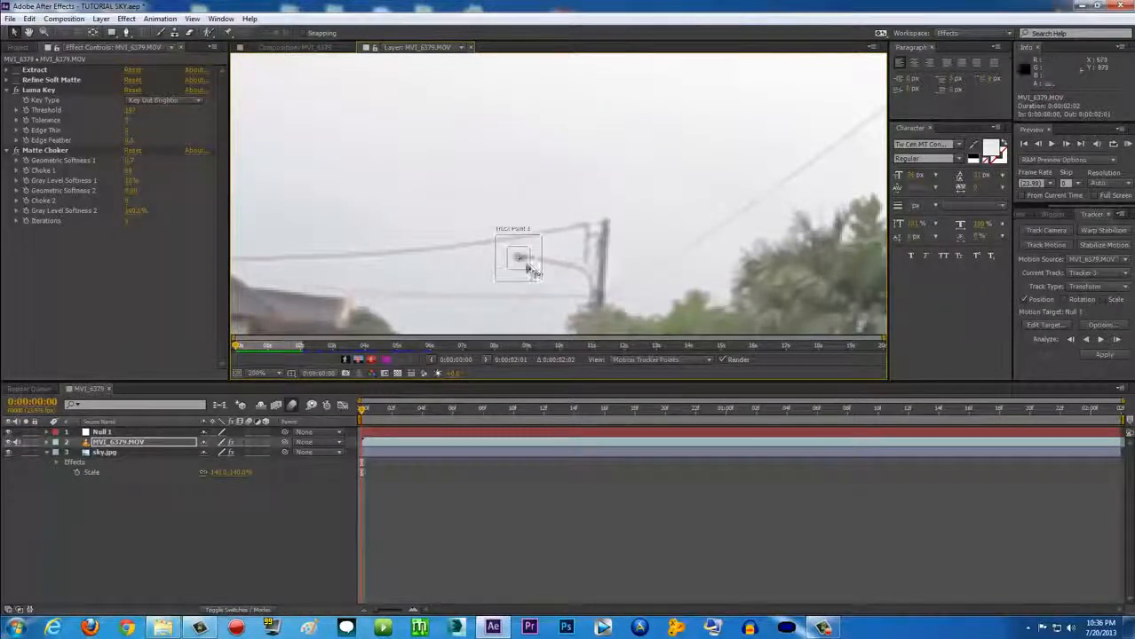
scroll(592, 258, up, 1)
drag(597, 269, 544, 303)
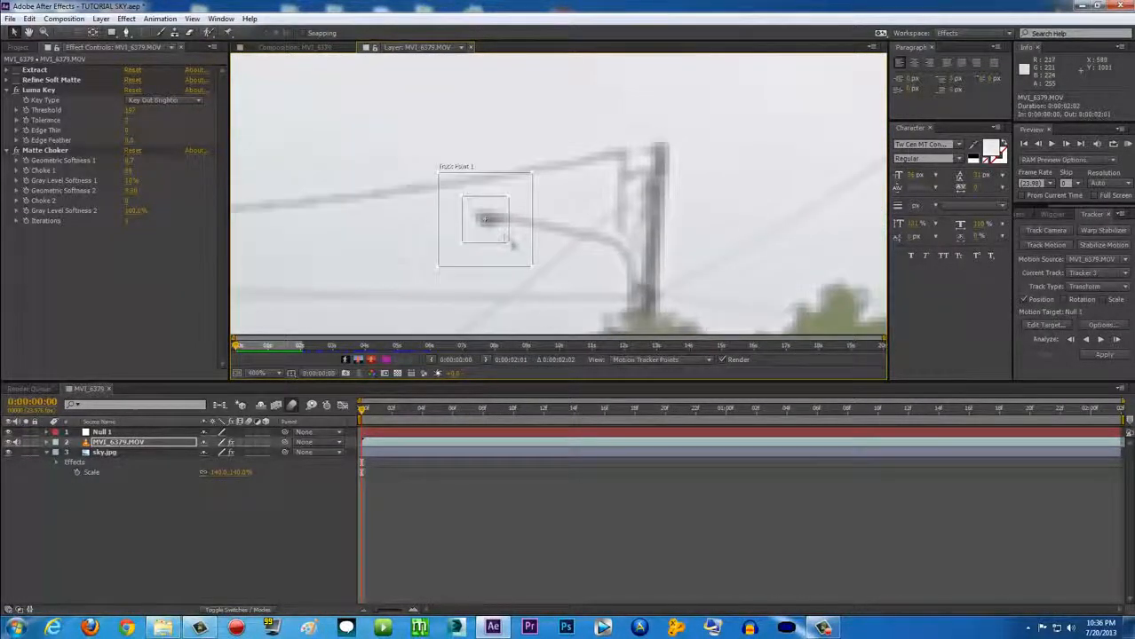
Resize Track Point 1's feature box around the pole detail and enlarge its search region
drag(509, 249, 535, 271)
drag(609, 267, 587, 265)
scroll(587, 266, down, 1)
scroll(586, 261, up, 1)
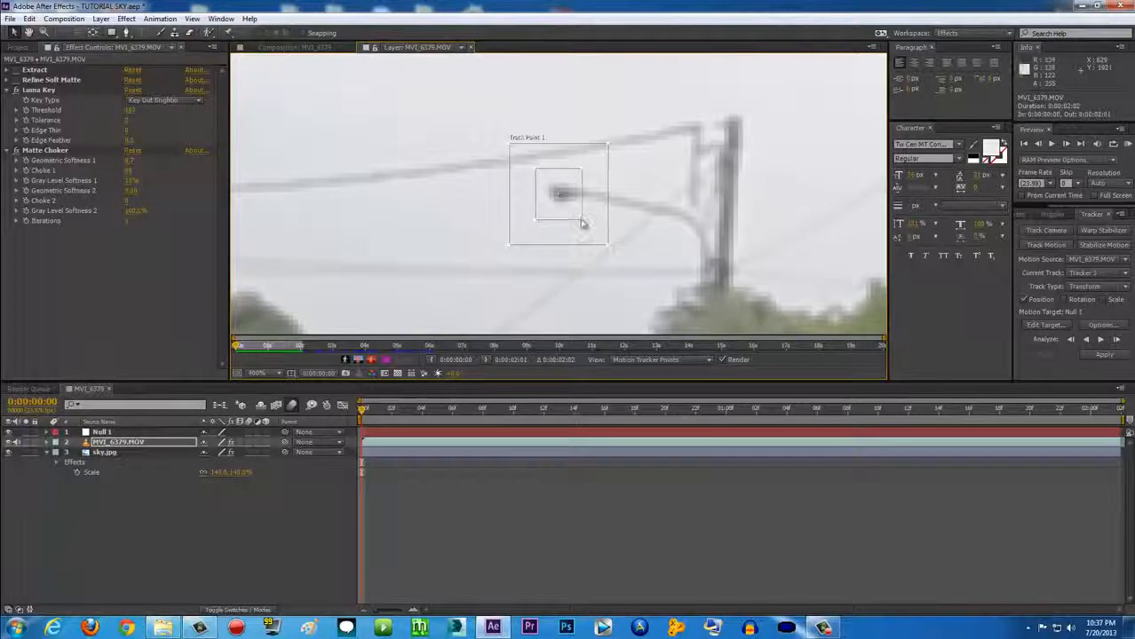
drag(580, 223, 554, 250)
scroll(669, 264, down, 1)
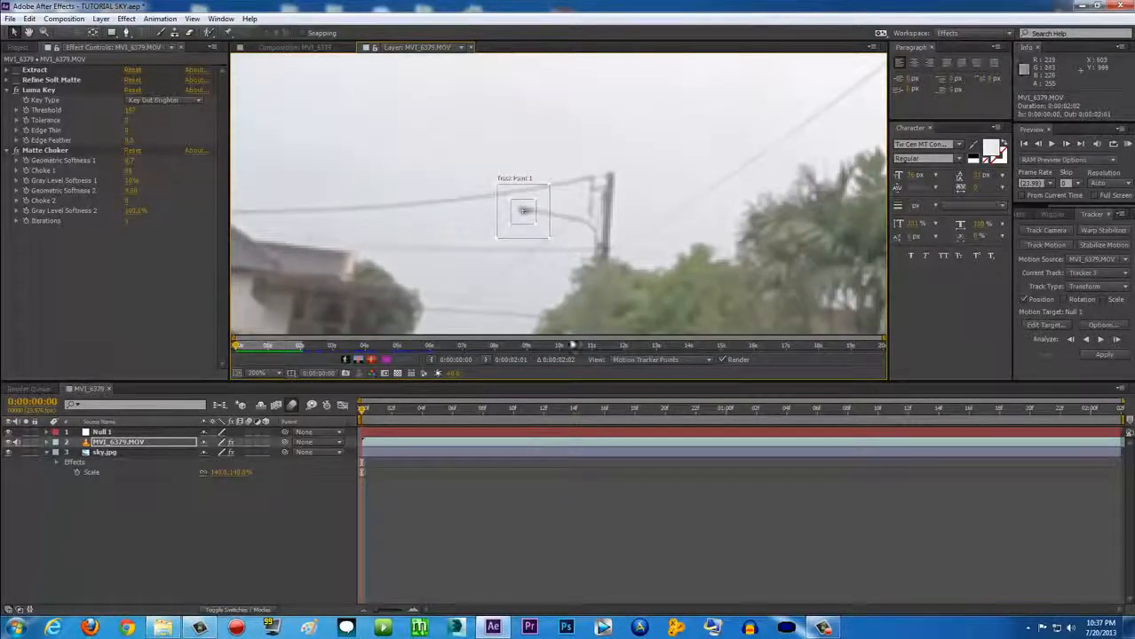
click(1041, 325)
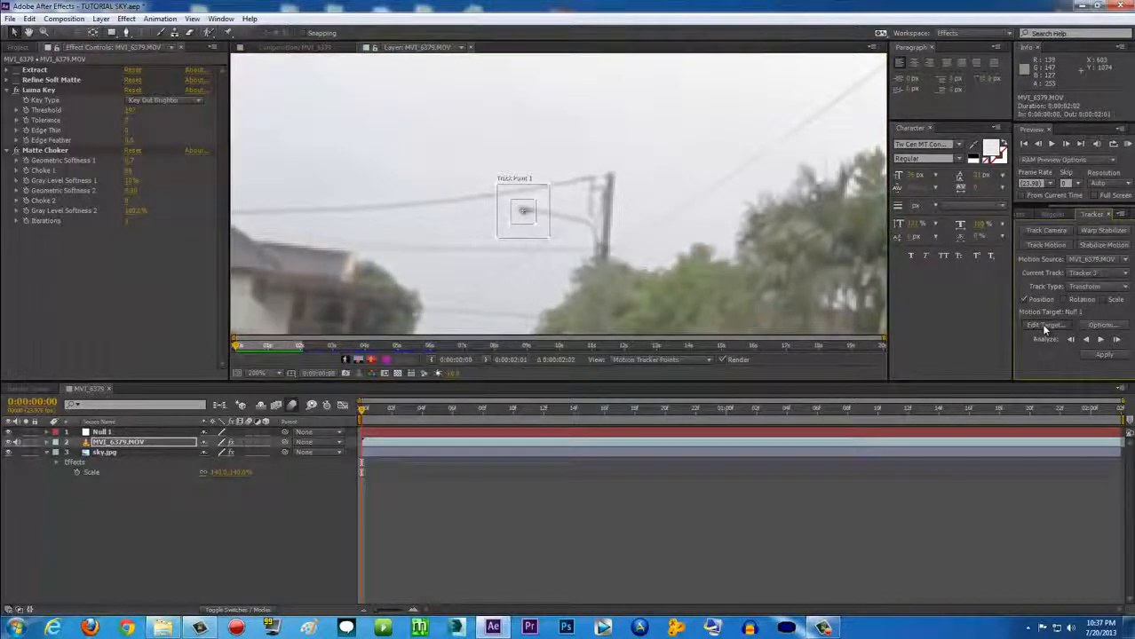
Set Null 1 as the motion target in Edit Target
click(628, 298)
click(642, 299)
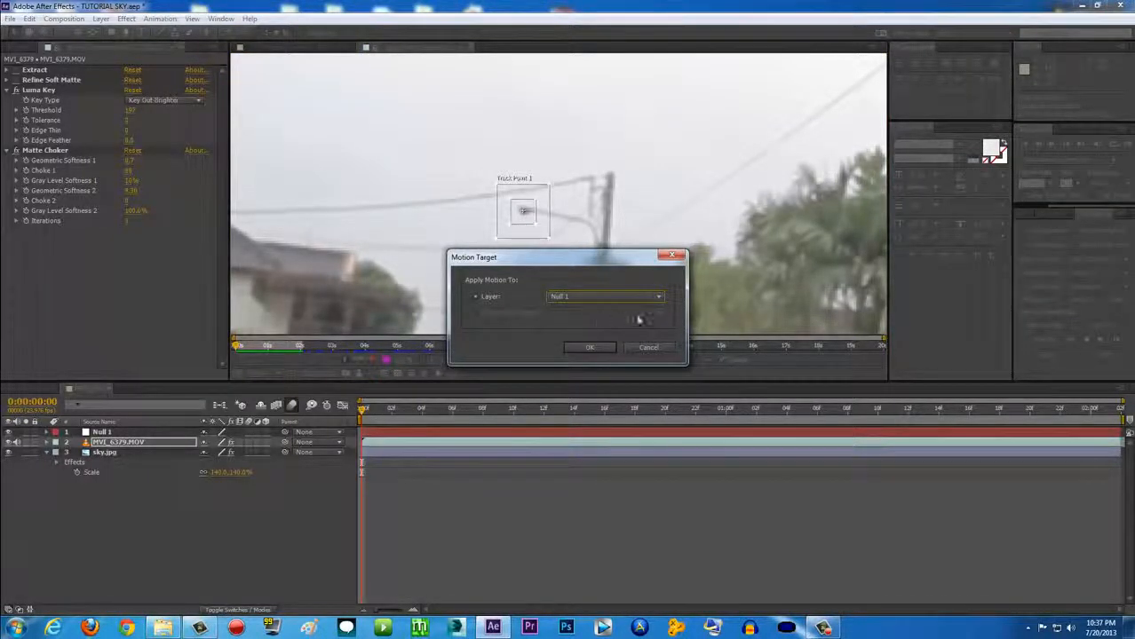
click(589, 347)
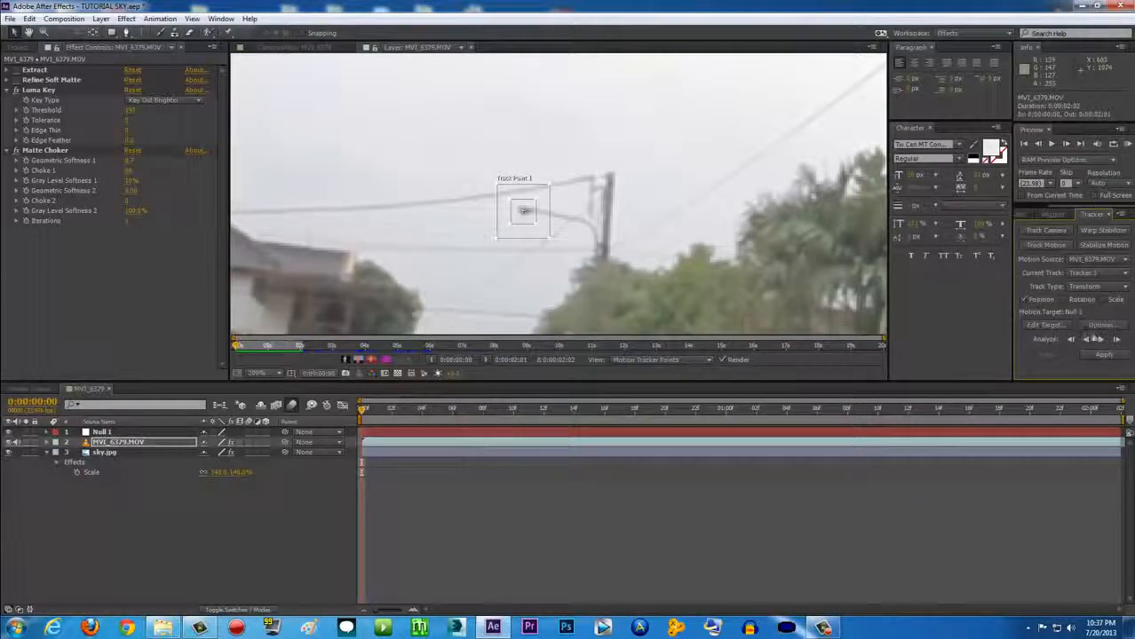
Analyze the track forward and apply it to Null 1 in X and Y
click(1102, 341)
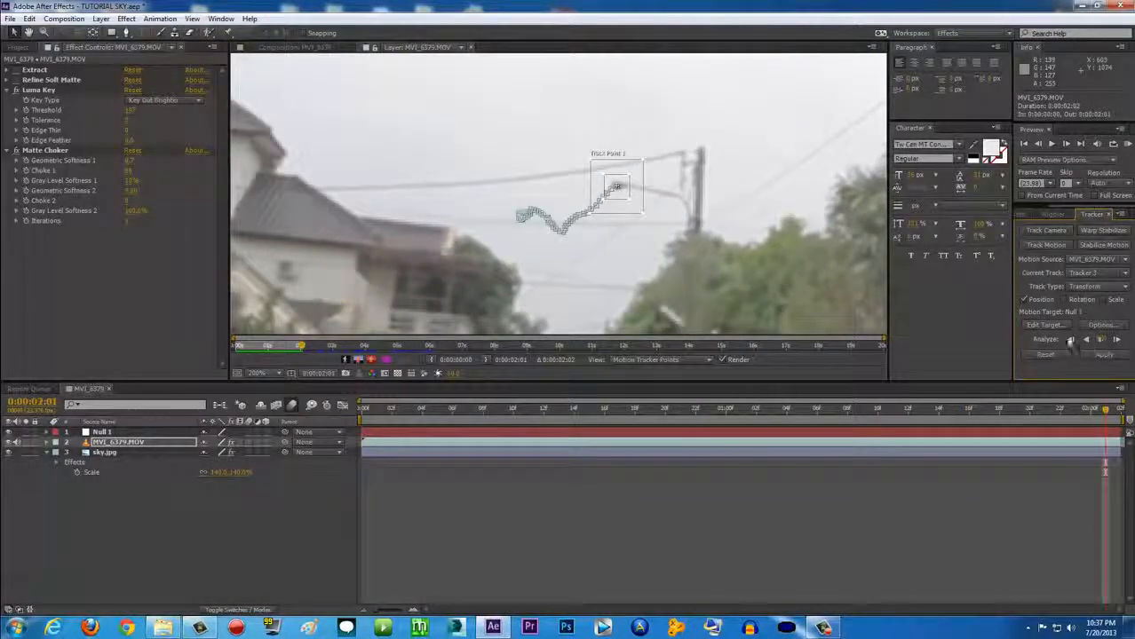
click(1104, 355)
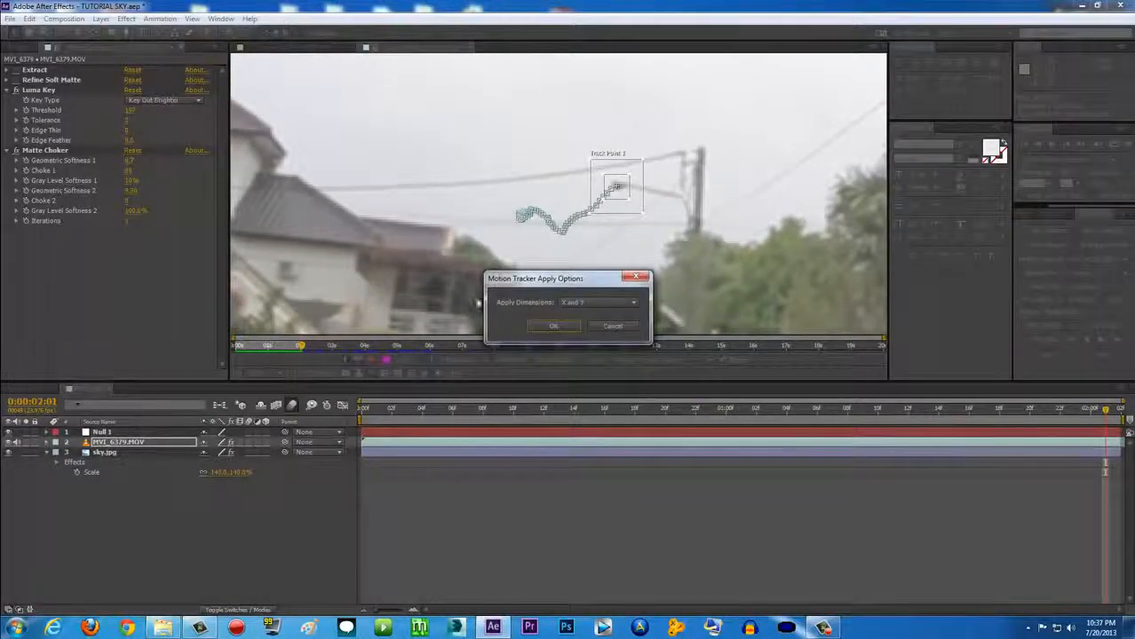
click(557, 327)
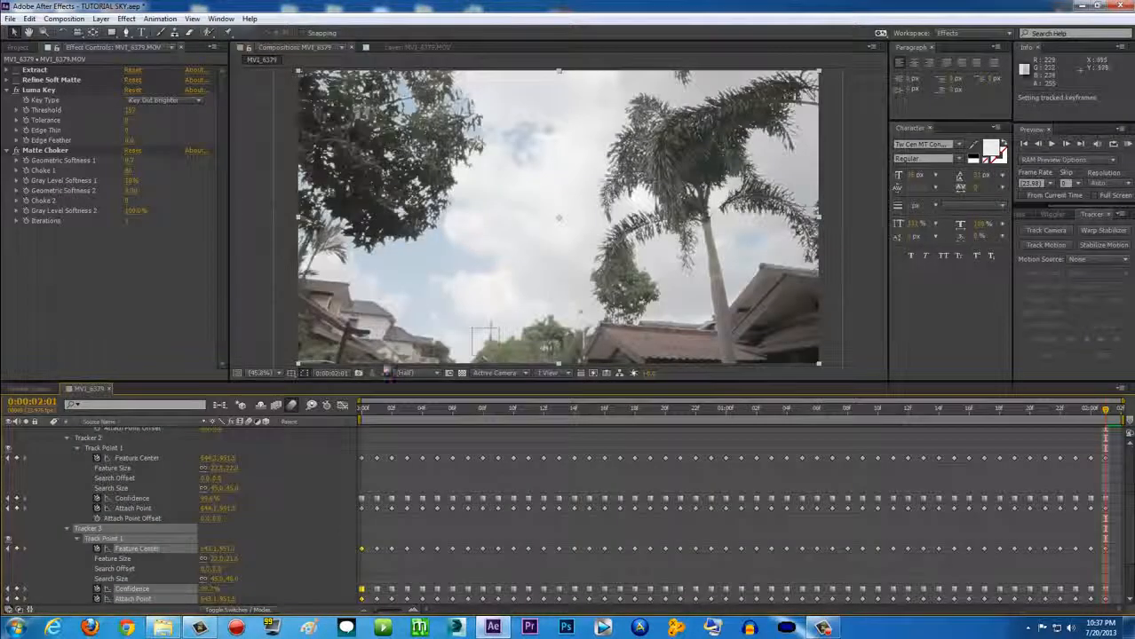
Collapse the tracker properties, turn off Null 1's eye switch, scrub the clip, then select sky.jpg
scroll(186, 444, down, 1)
scroll(175, 454, up, 3)
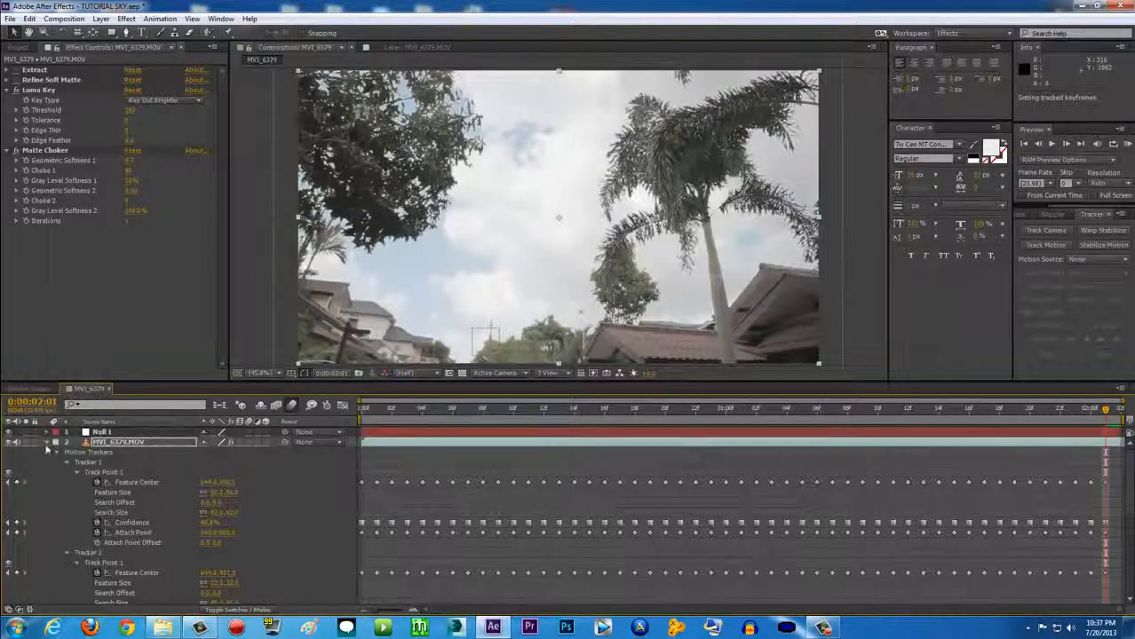
click(47, 442)
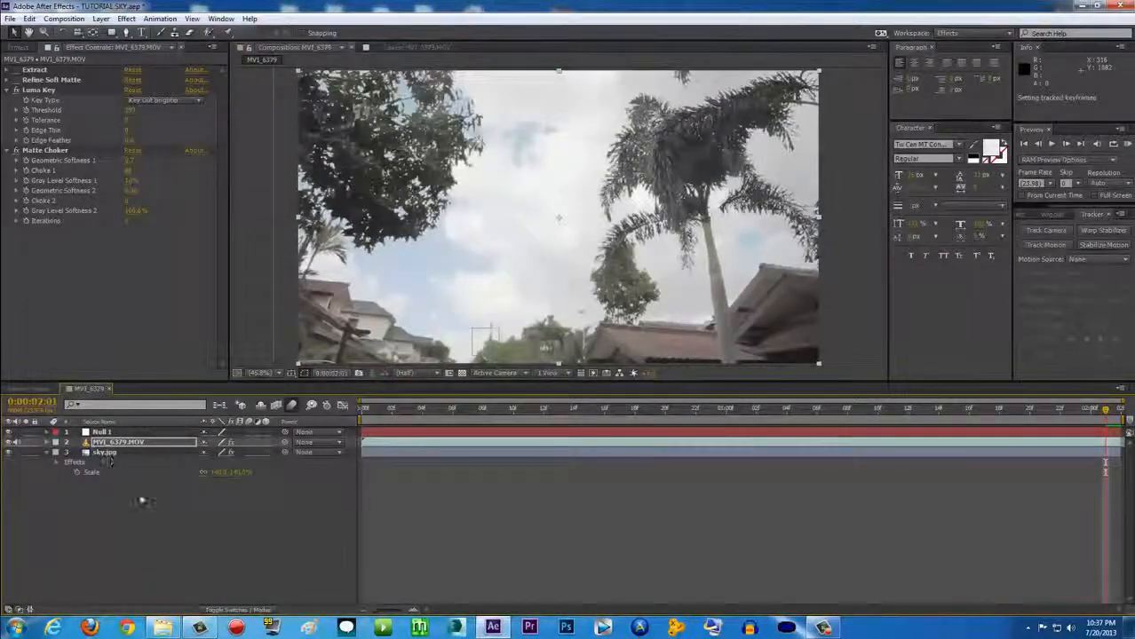
click(98, 433)
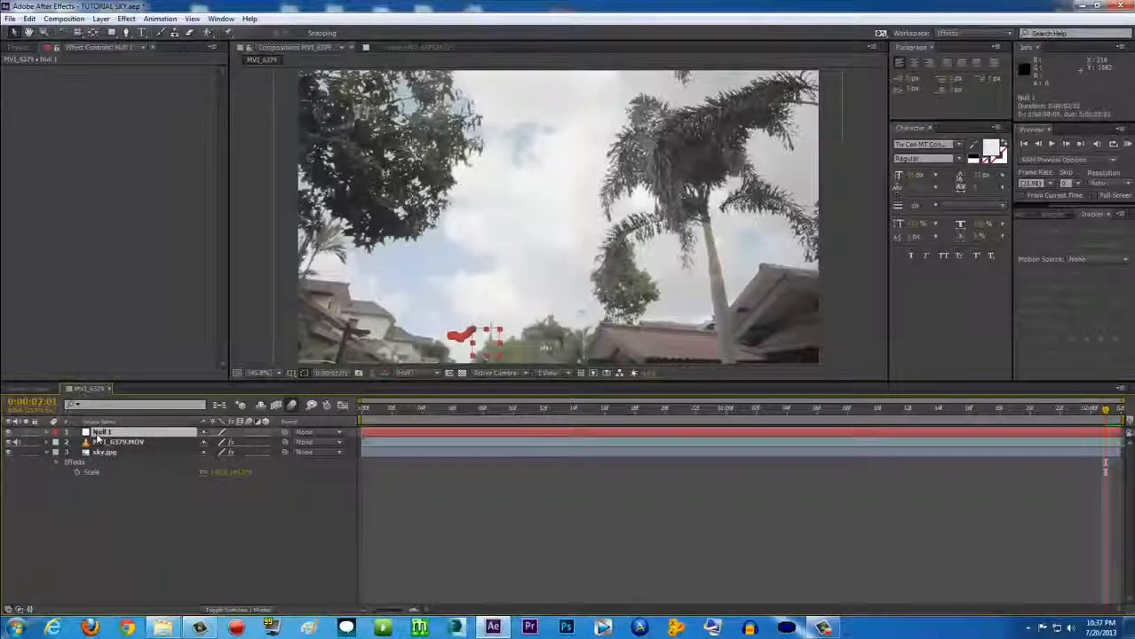
click(10, 432)
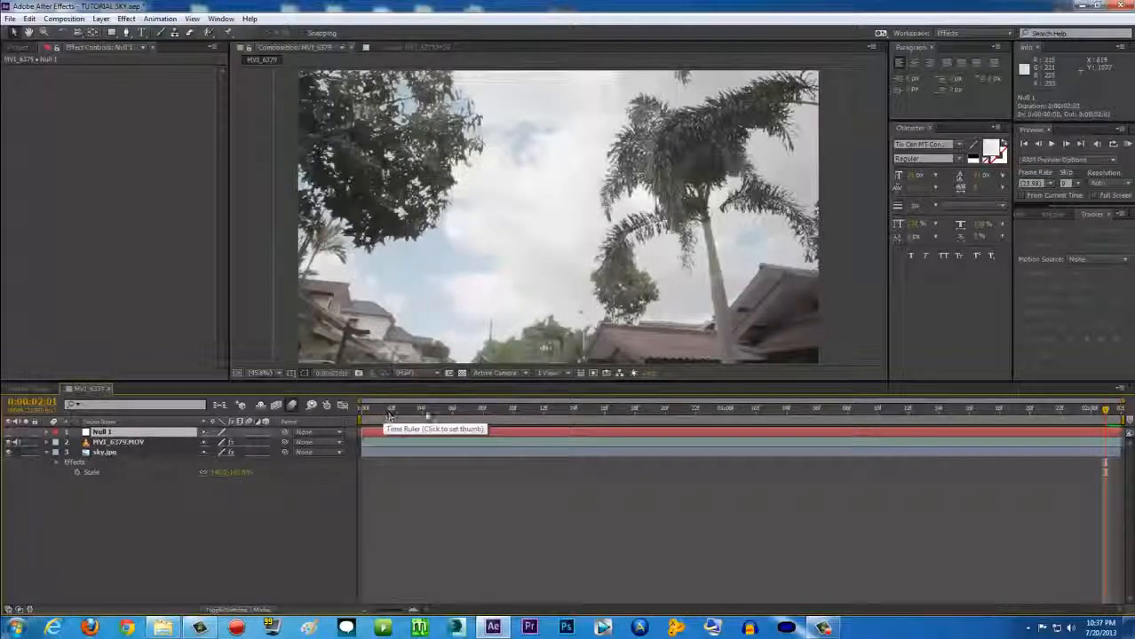
drag(511, 413, 363, 410)
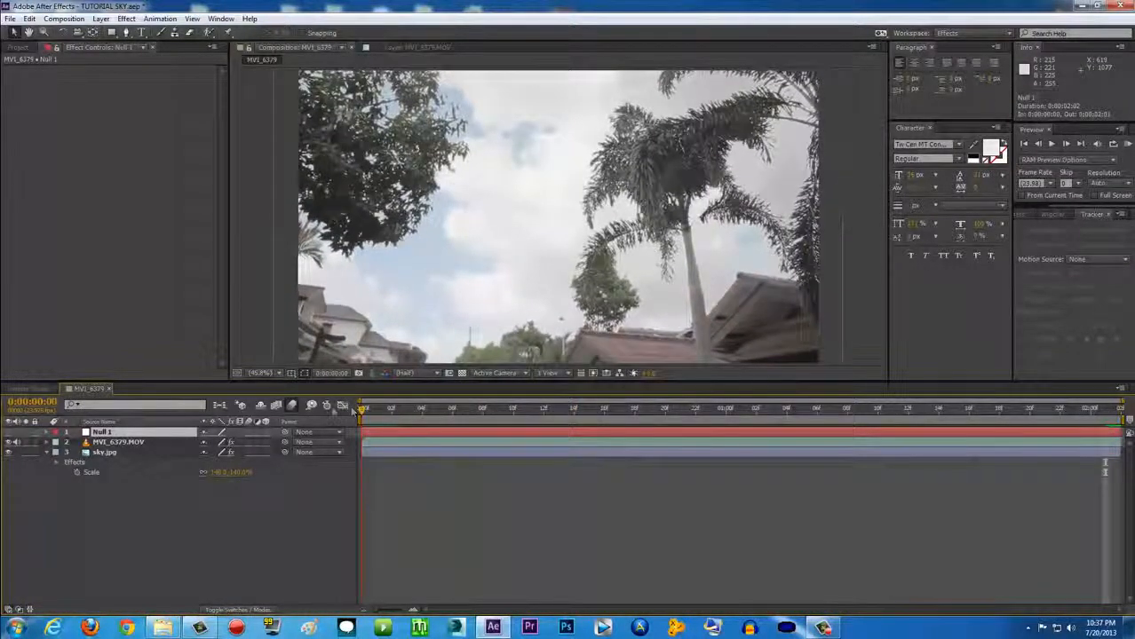
click(111, 454)
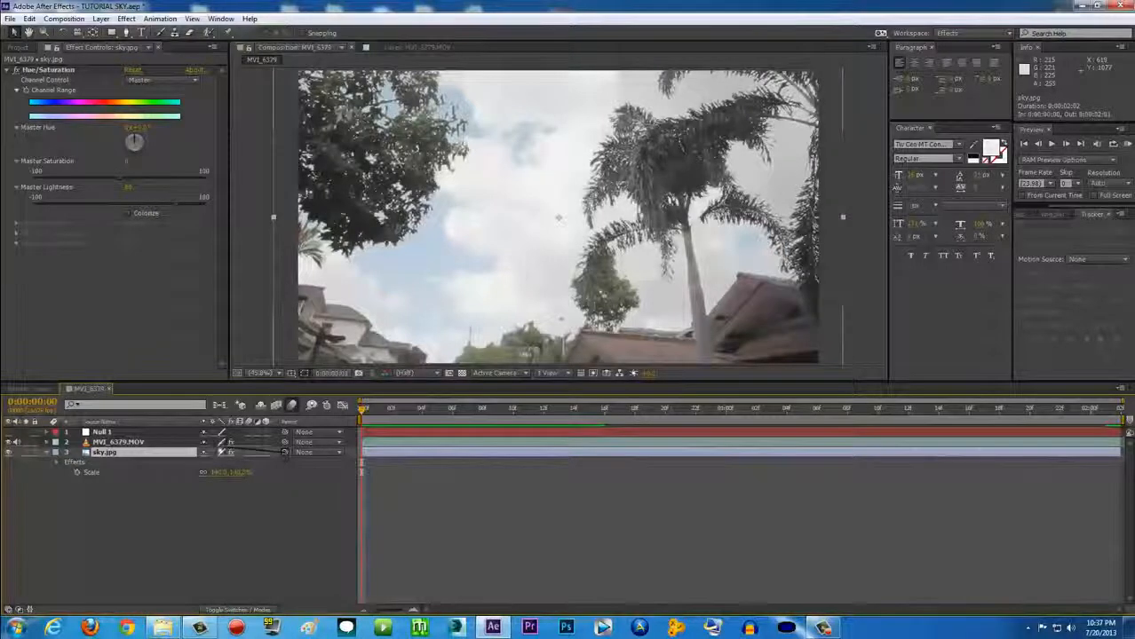
Parent sky.jpg to Null 1 and move the time indicator to a later frame
drag(284, 451, 123, 437)
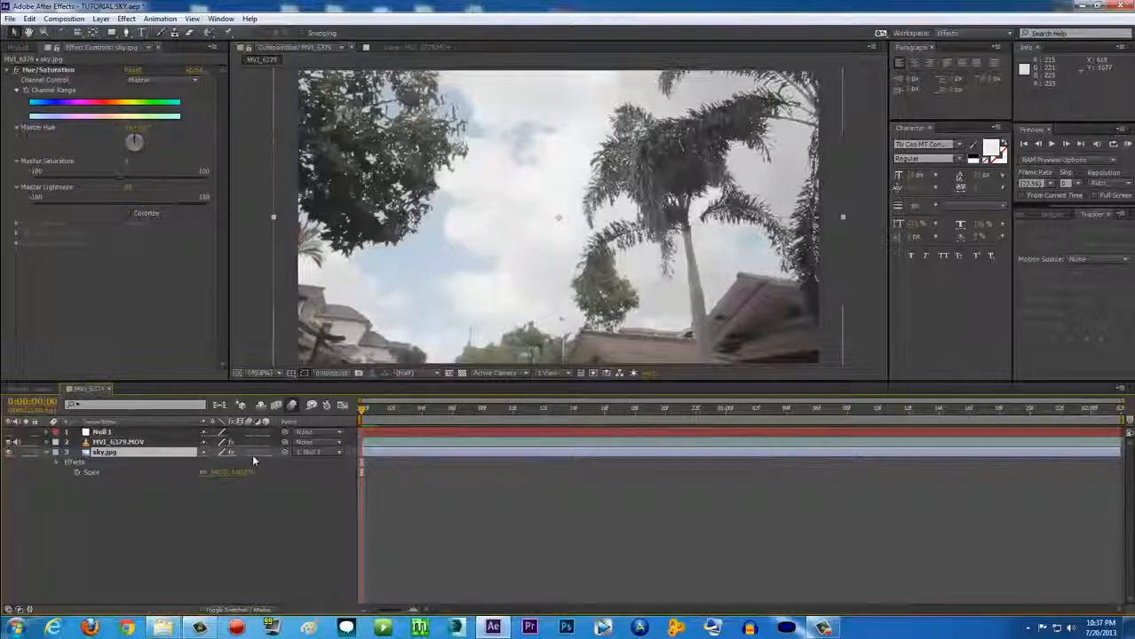
click(110, 433)
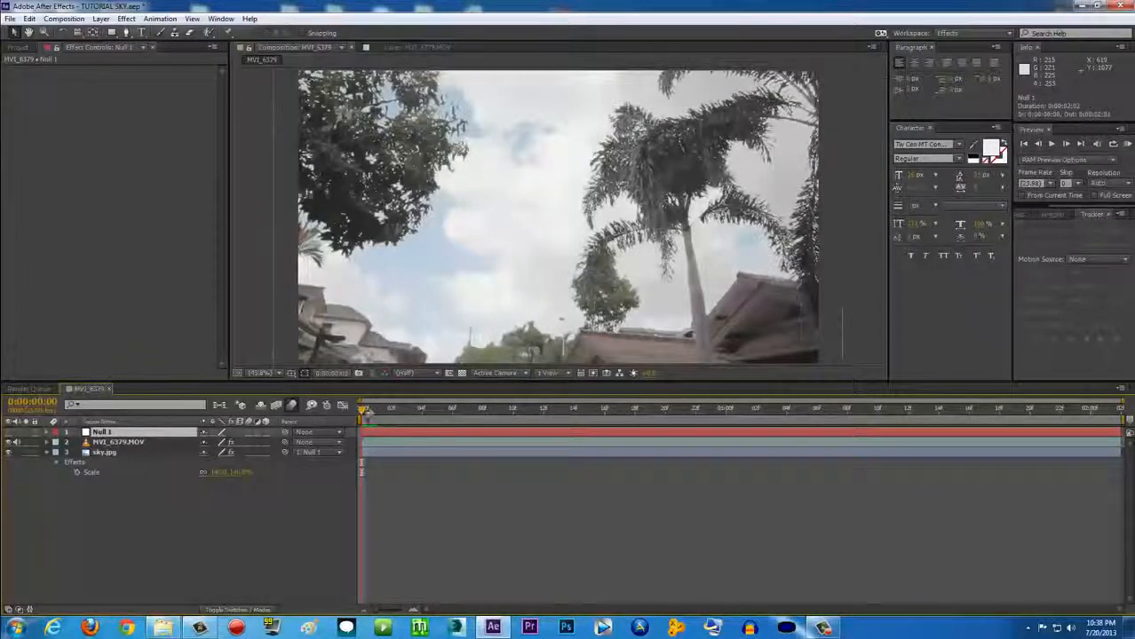
drag(371, 411, 710, 410)
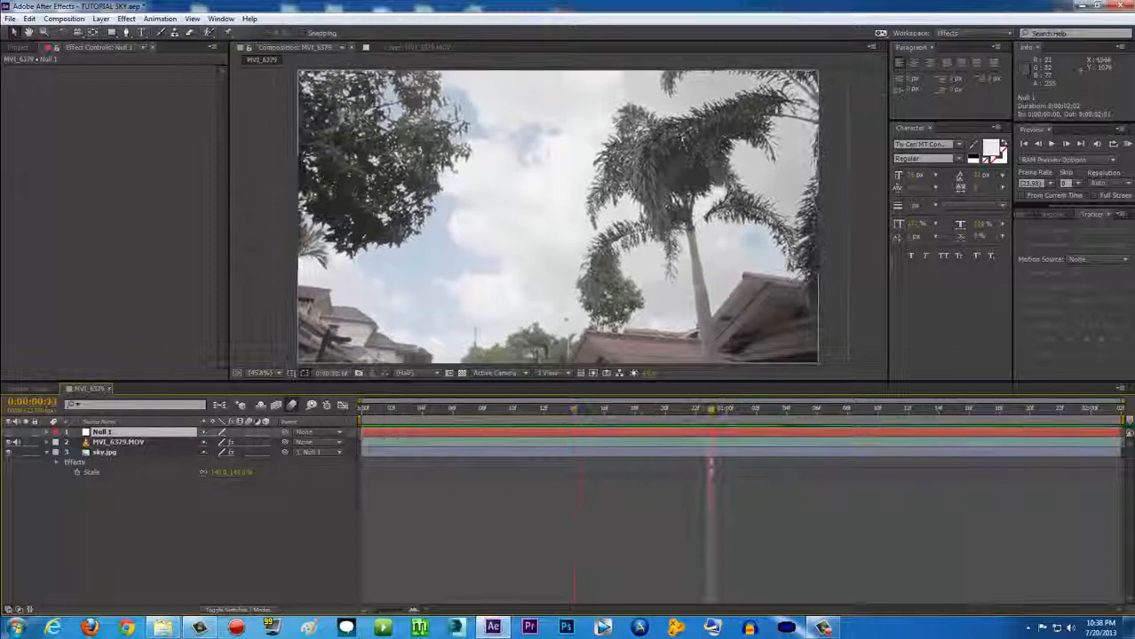
Enable the composition Motion Blur button and the sky.jpg layer's Motion Blur switch
click(1129, 146)
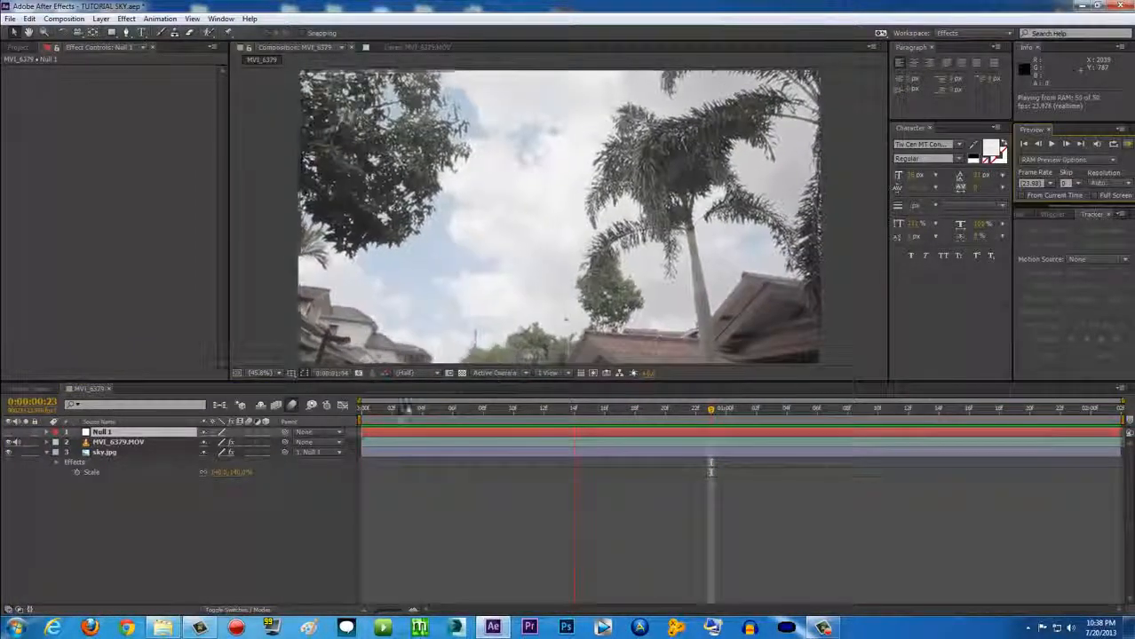
click(384, 422)
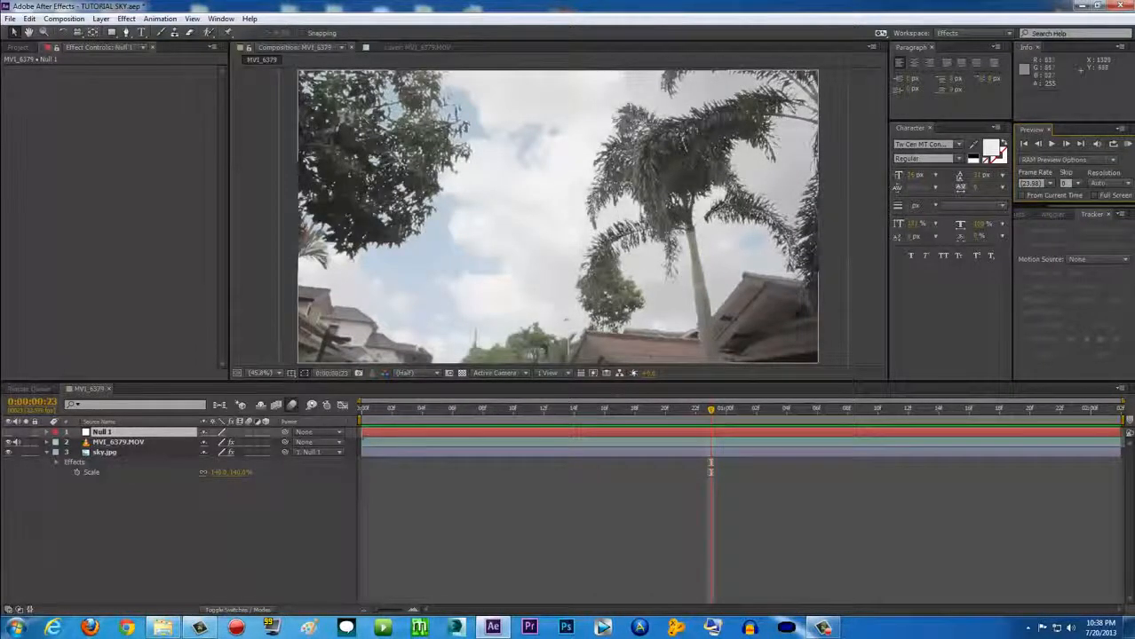
click(130, 454)
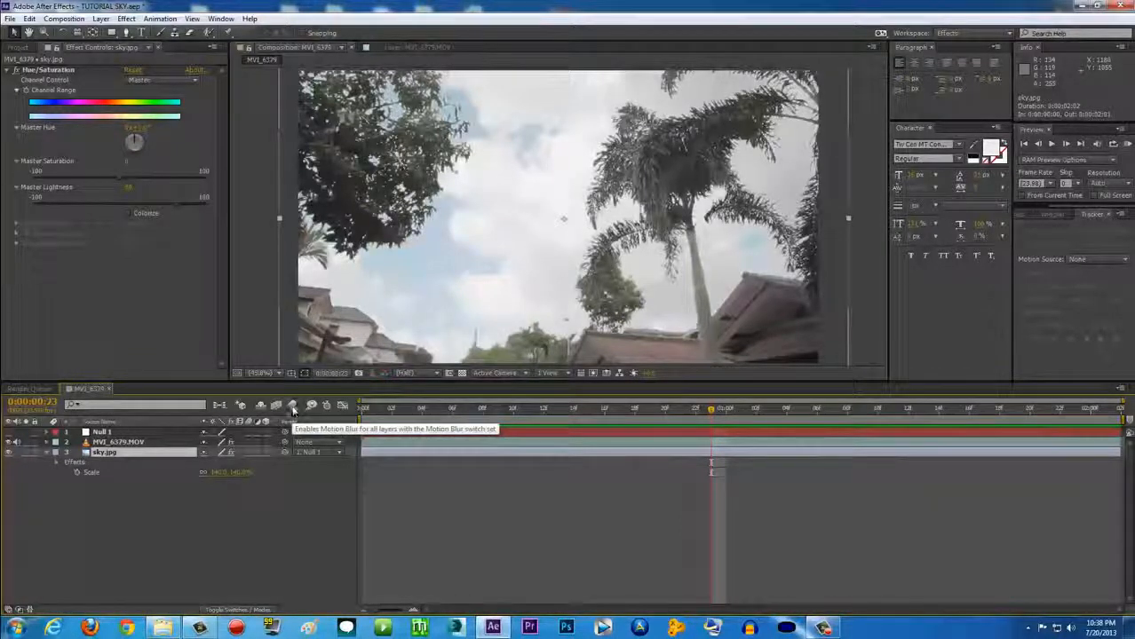
click(293, 406)
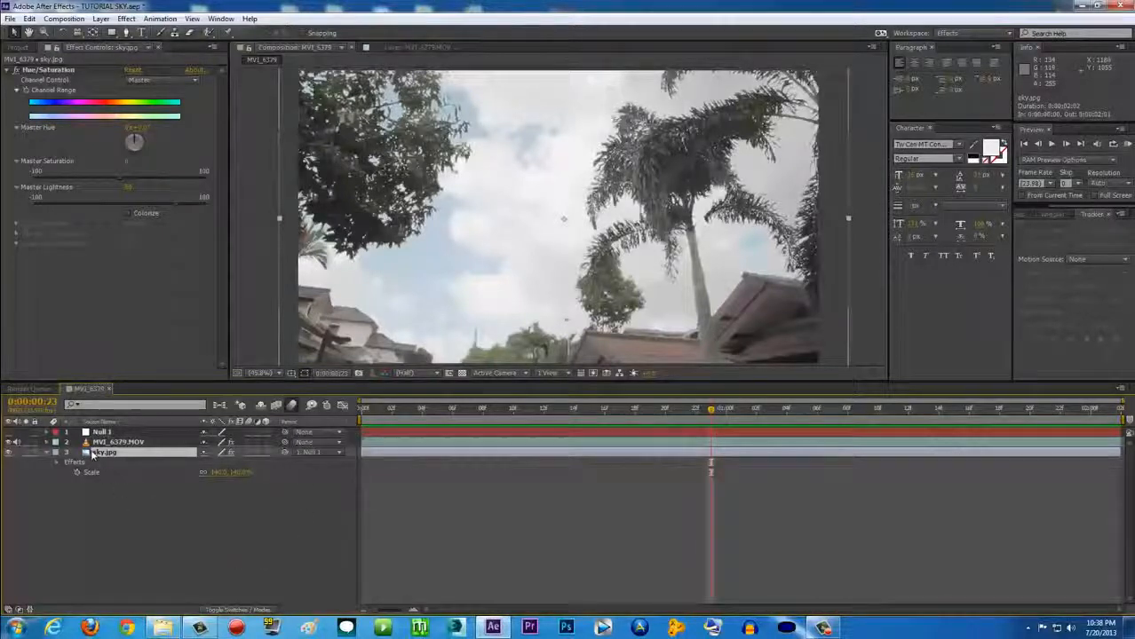
click(248, 452)
RAM preview the motion-blurred composite from the first frame
key(KP_0)
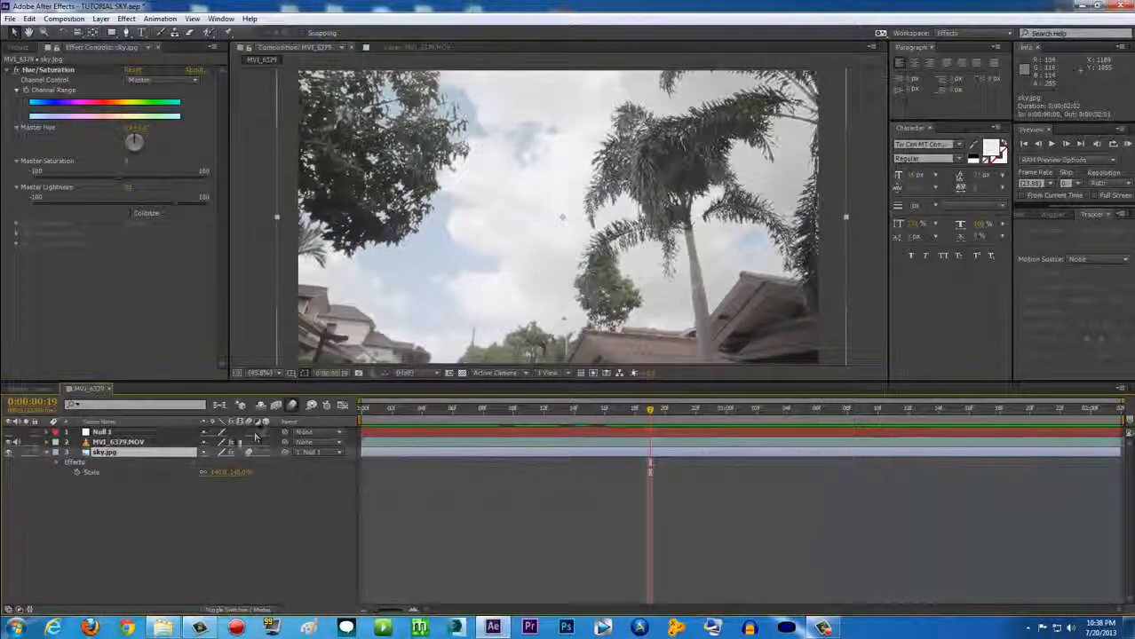
click(236, 610)
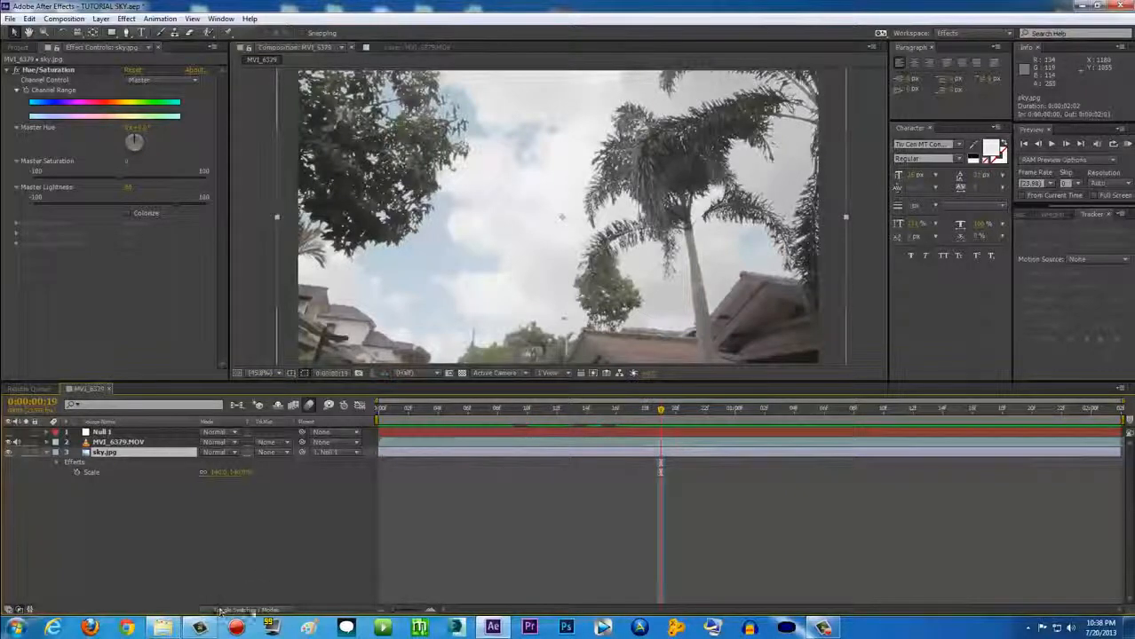
click(262, 611)
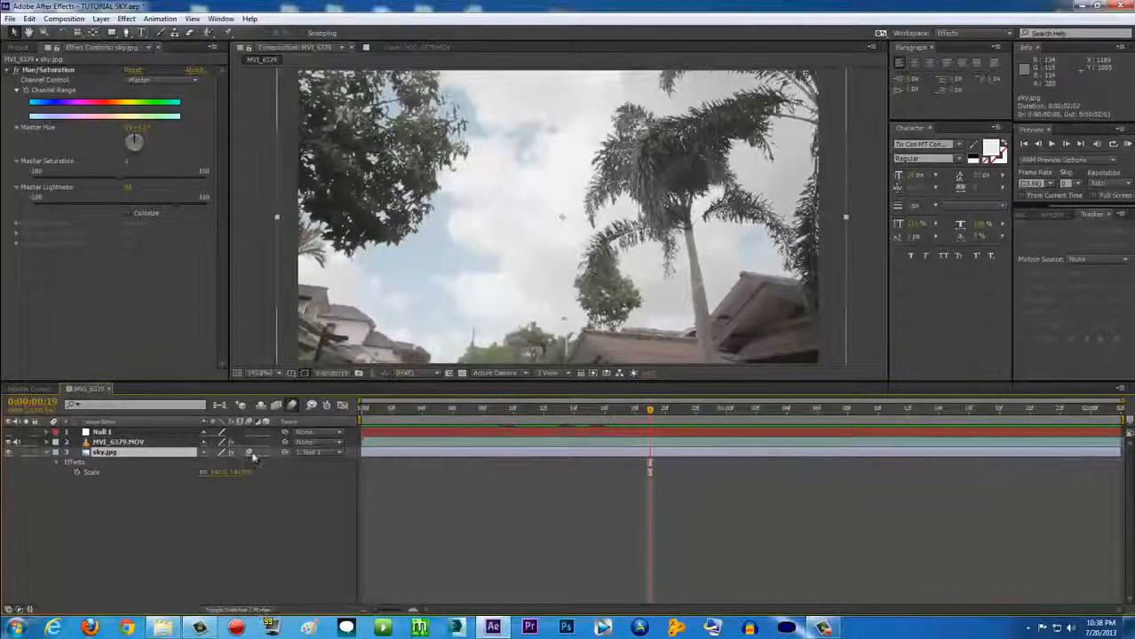
drag(471, 411, 344, 406)
click(1128, 143)
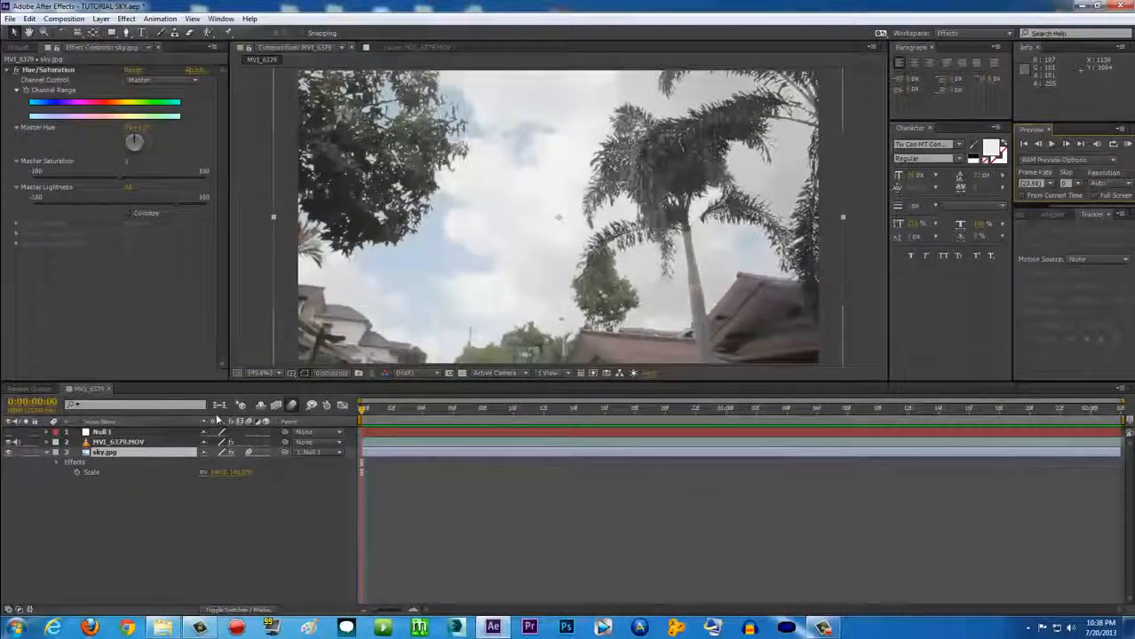
Select MVI_6379.MOV and inspect its Extract, Refine Soft Matte, Luma Key and Matte Choker effects
click(123, 443)
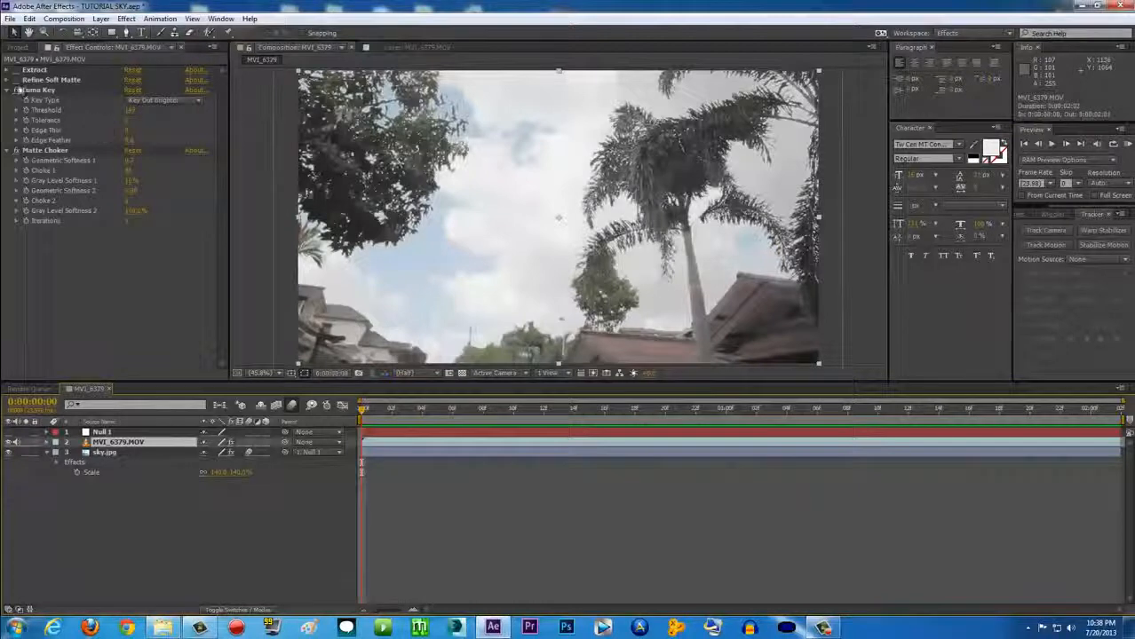
click(39, 71)
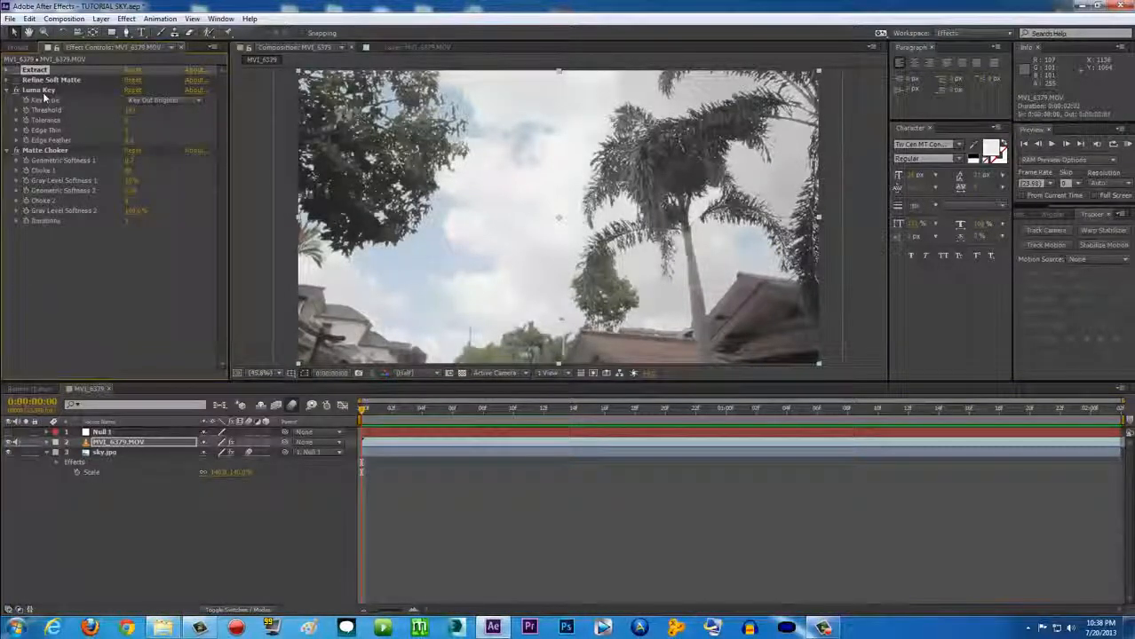
click(49, 81)
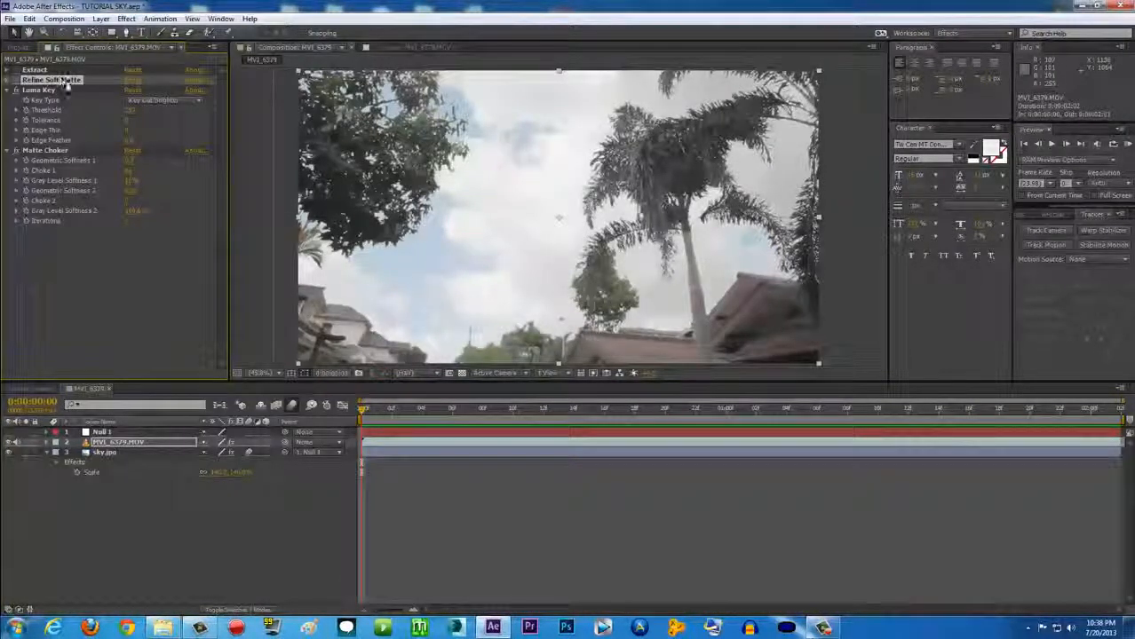
click(46, 90)
click(56, 151)
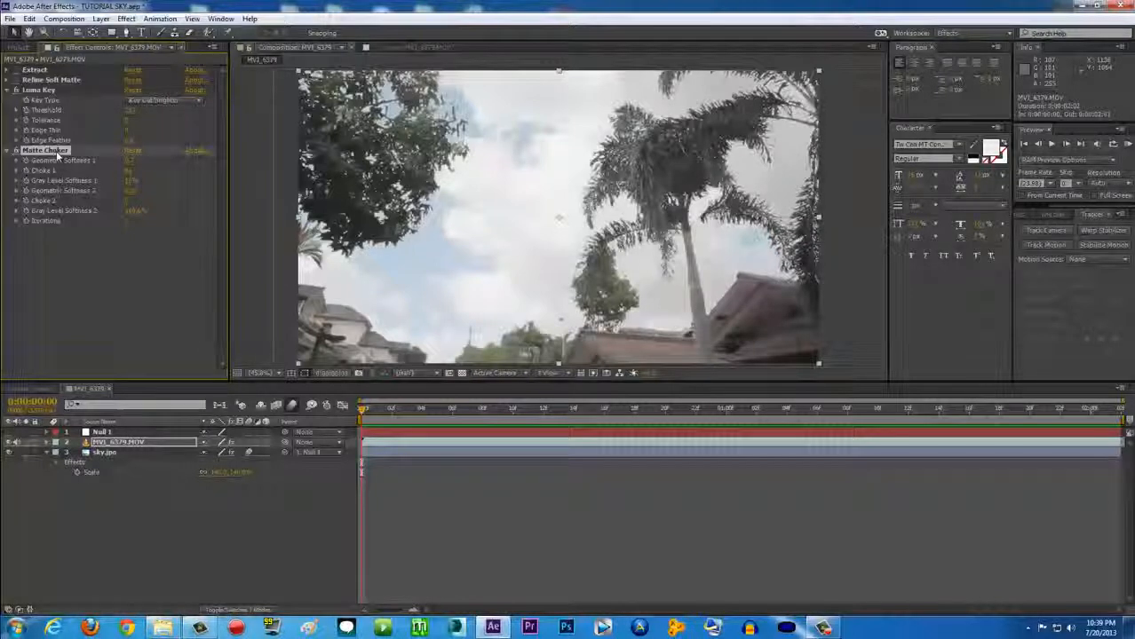
click(59, 285)
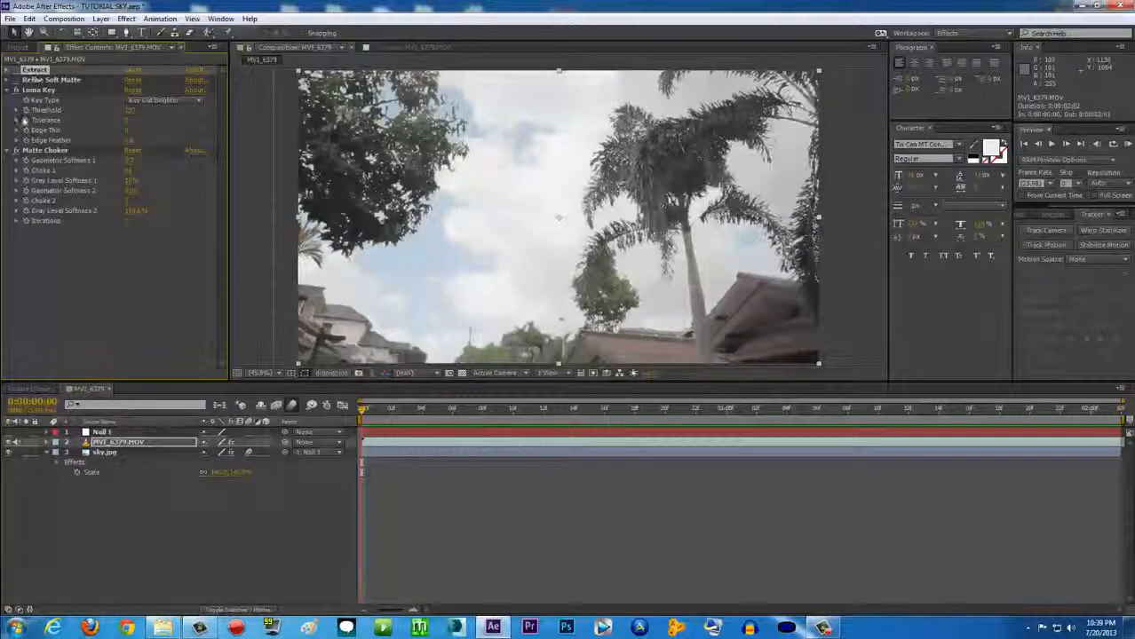
click(44, 150)
Swap Luma Key for Extract and raise Extract's White Softness
click(16, 91)
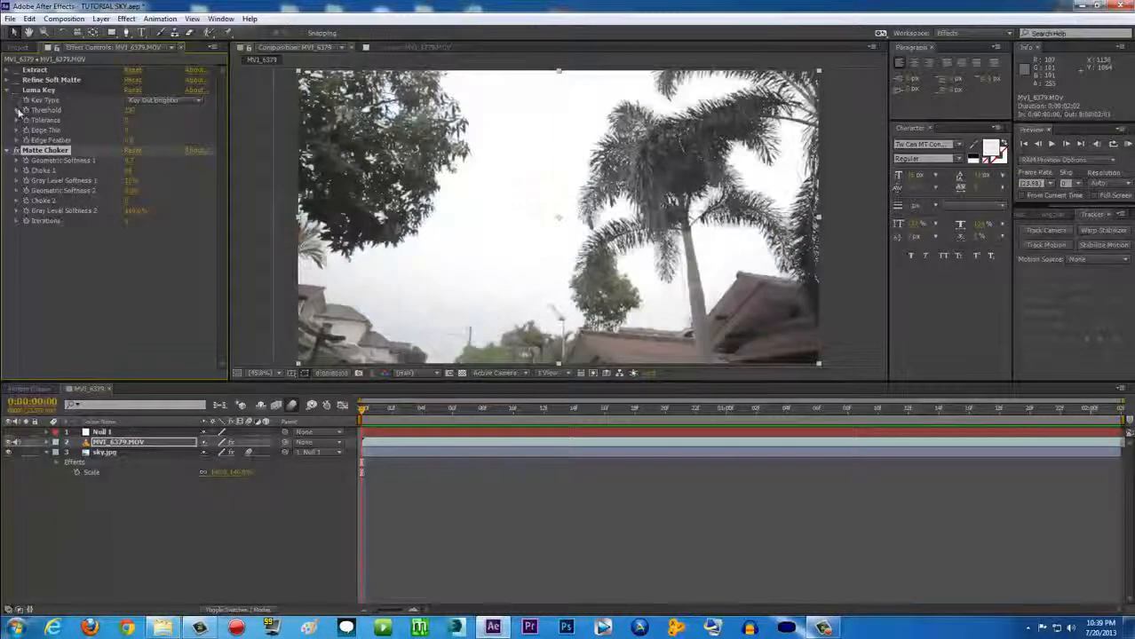
click(16, 71)
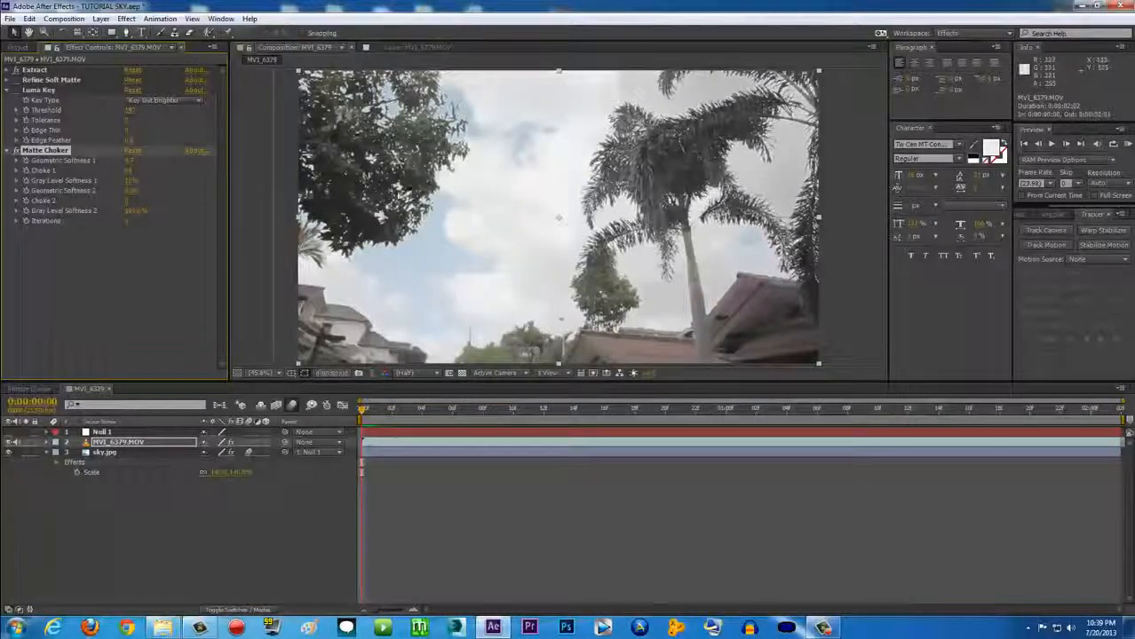
click(6, 70)
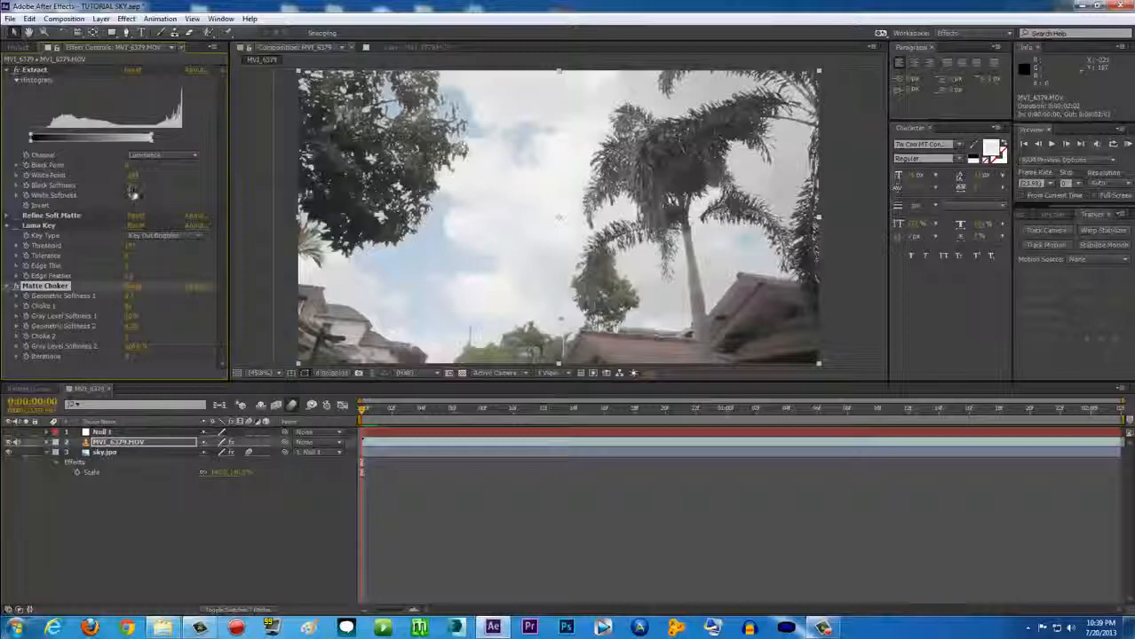
drag(129, 195, 171, 195)
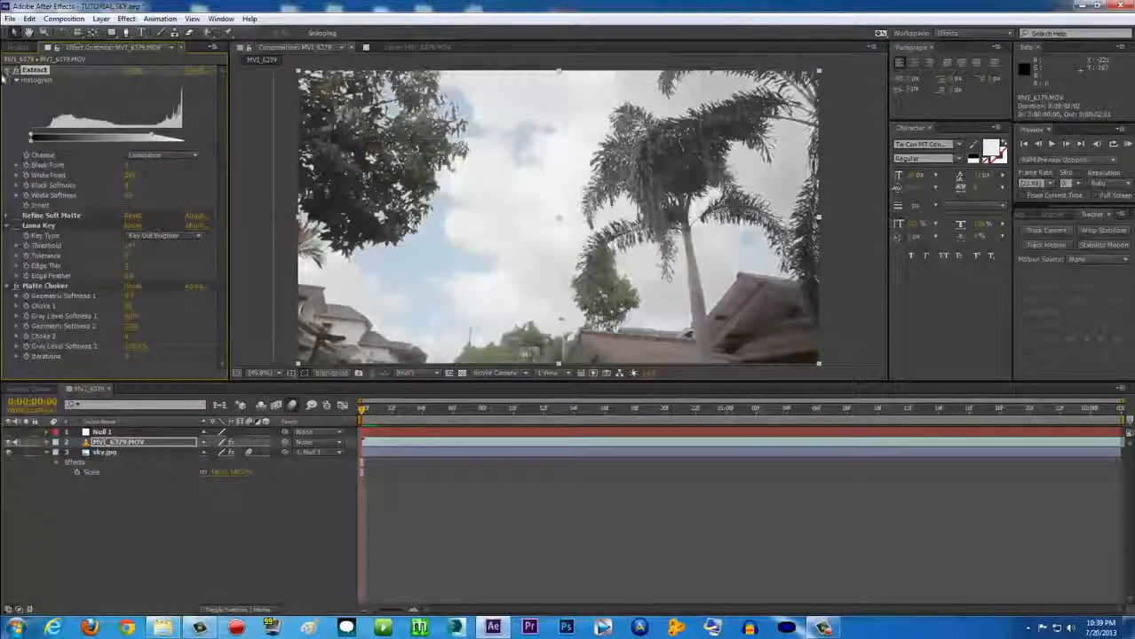
click(6, 70)
Turn Extract back off, re-enable Luma Key, and collapse the effect settings
click(16, 70)
click(16, 91)
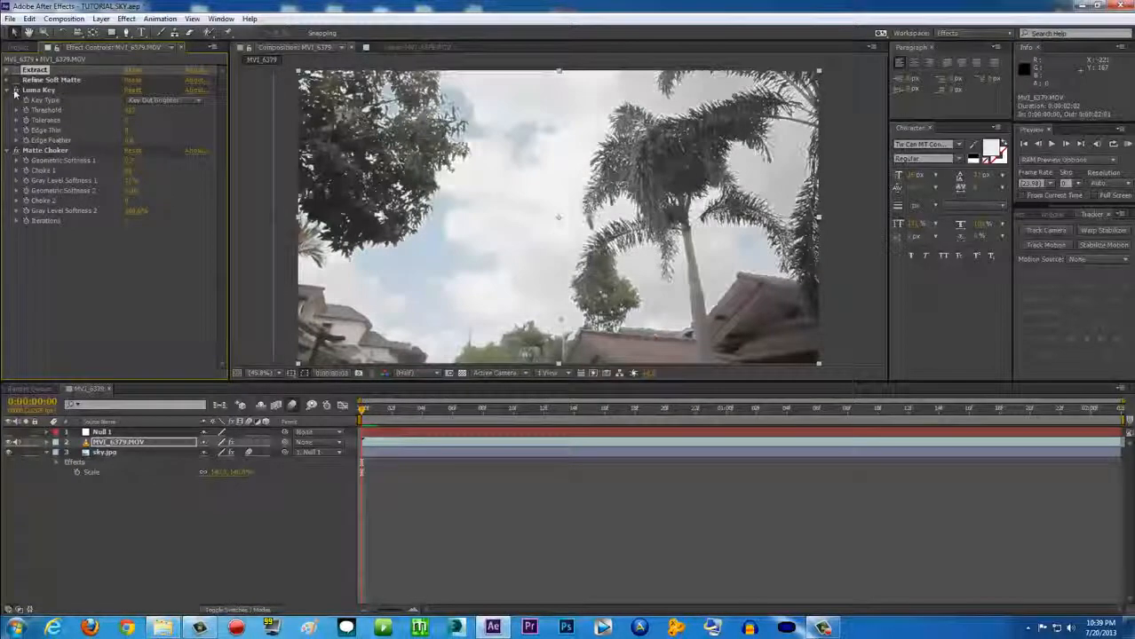
click(6, 90)
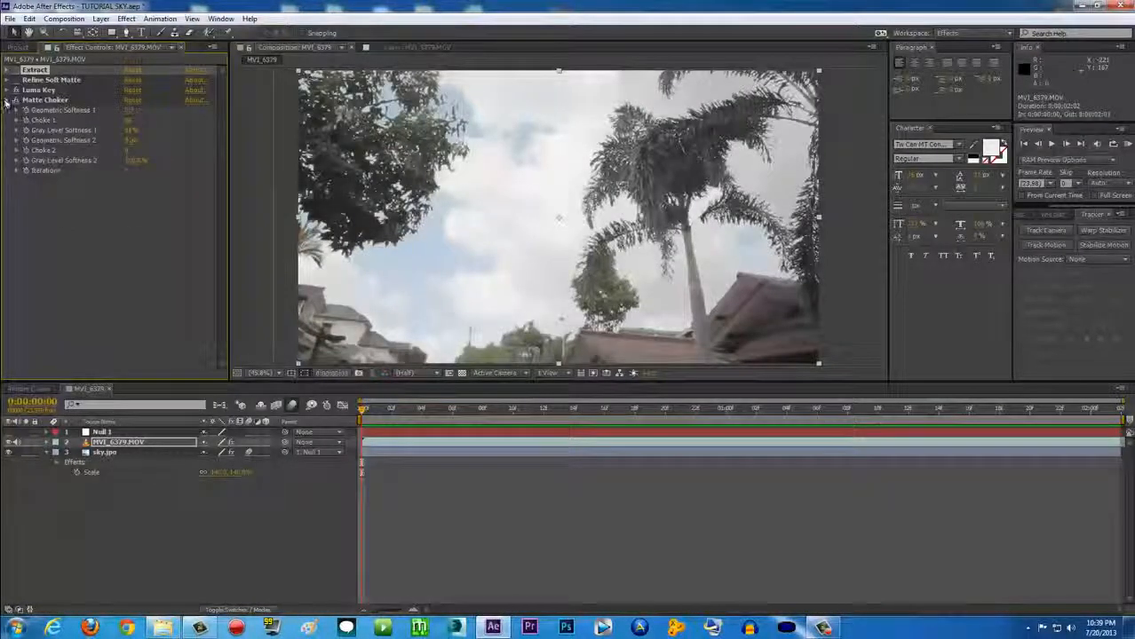
click(6, 100)
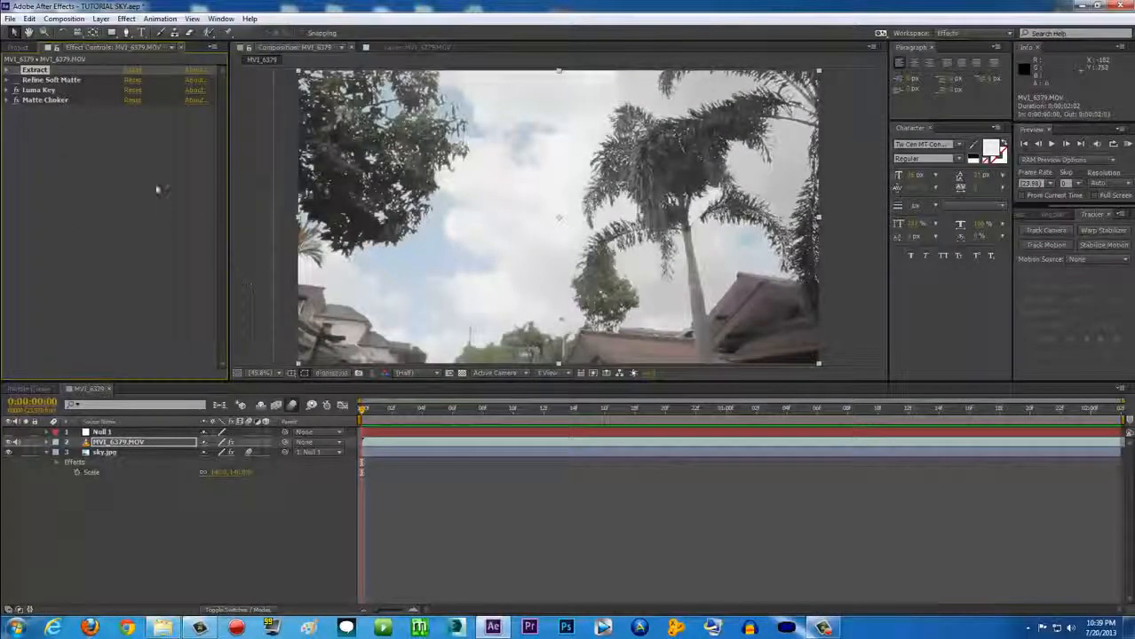
click(41, 90)
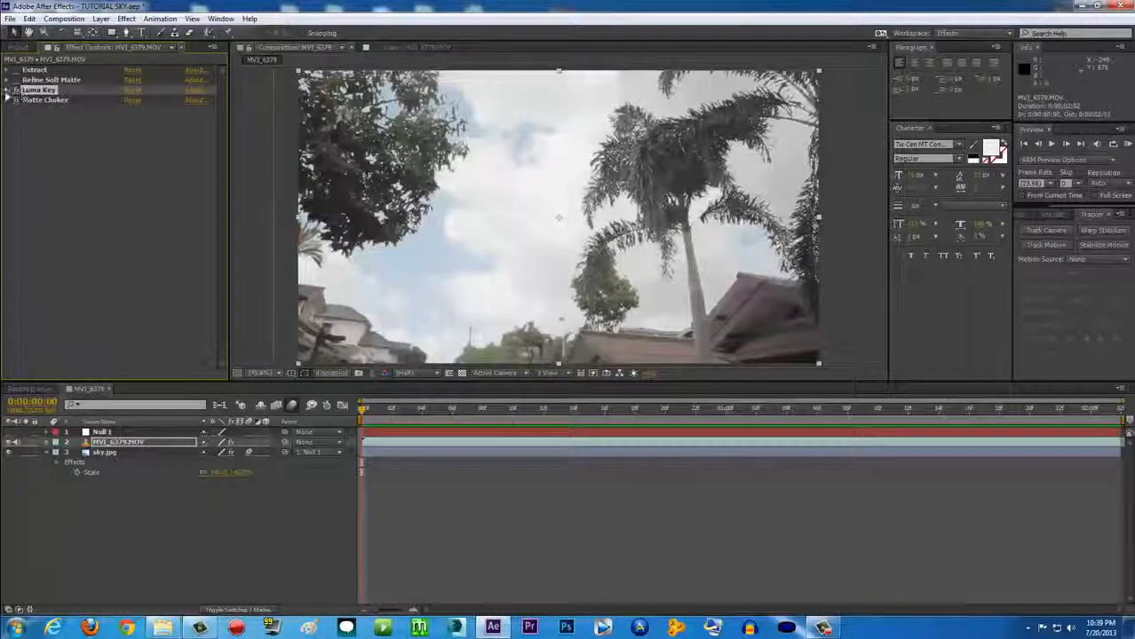
click(15, 91)
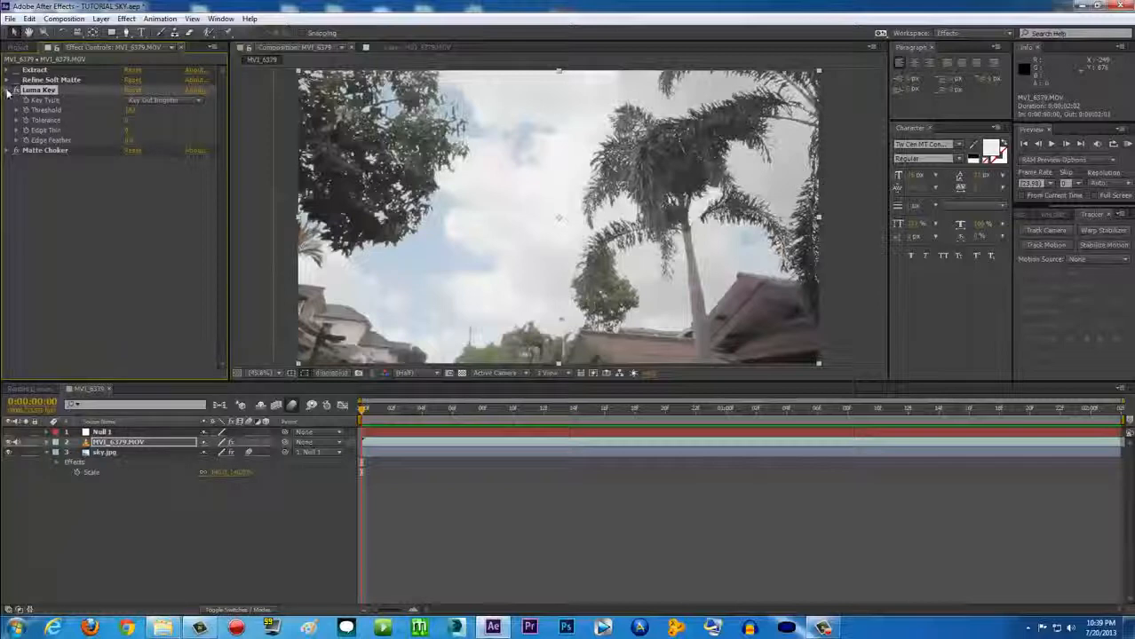
click(15, 90)
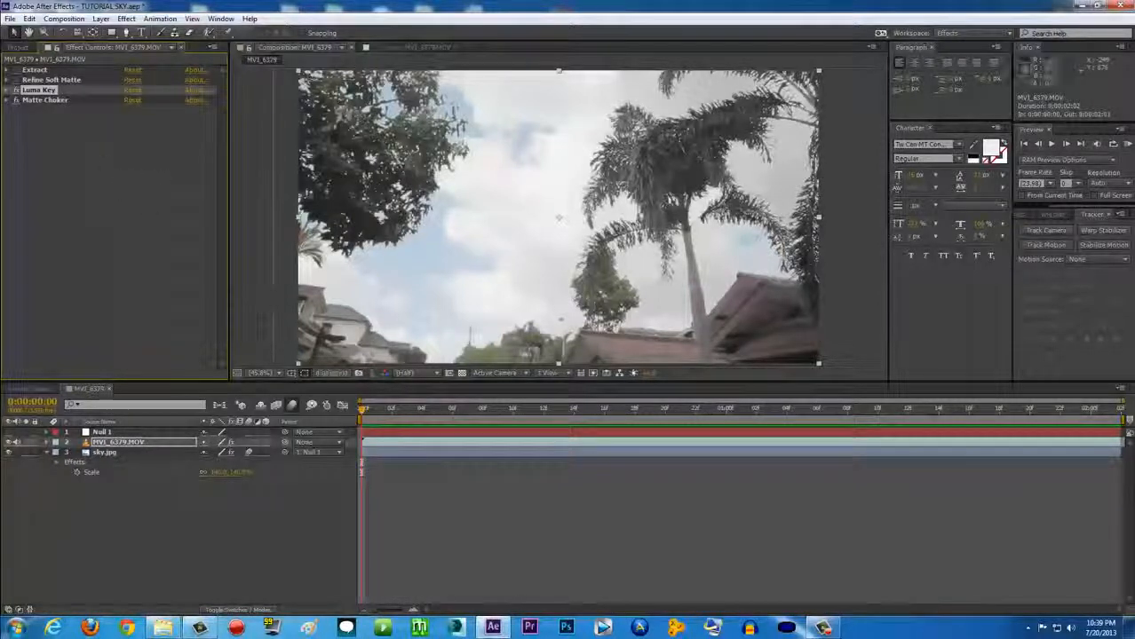
Deselect the footage and RAM preview the full 50-frame keyed composite
click(869, 249)
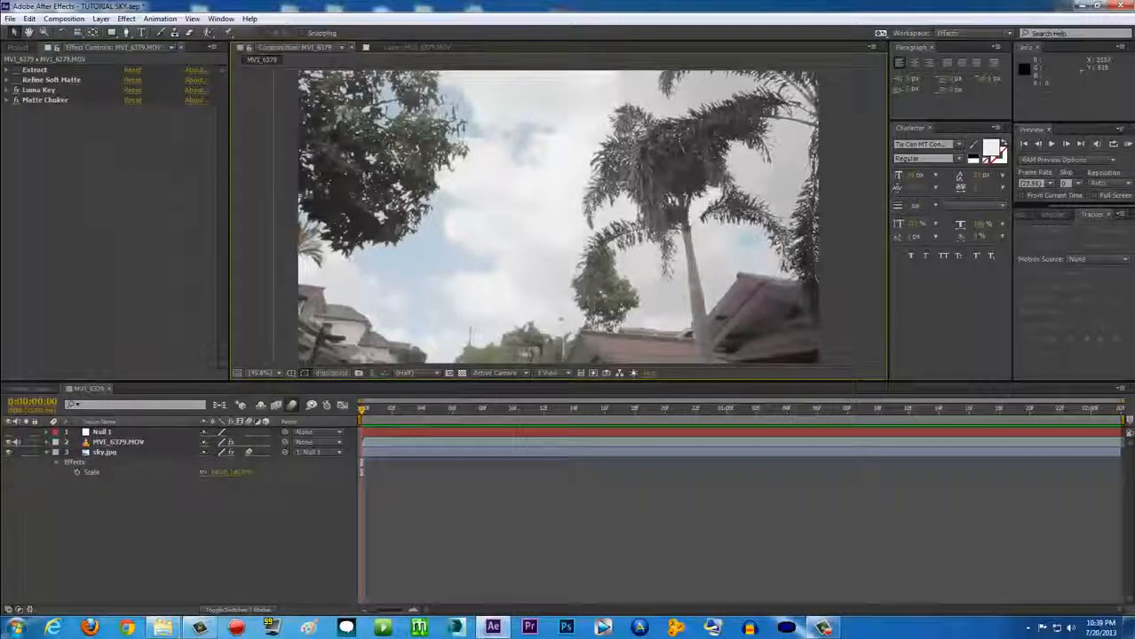
key(KP_0)
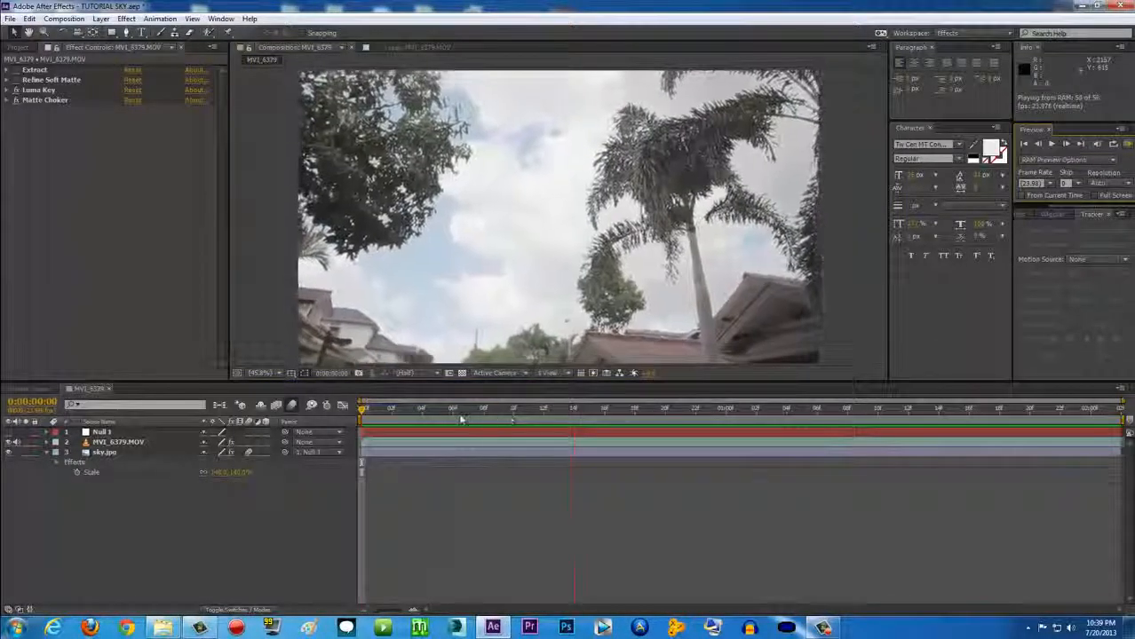
click(824, 629)
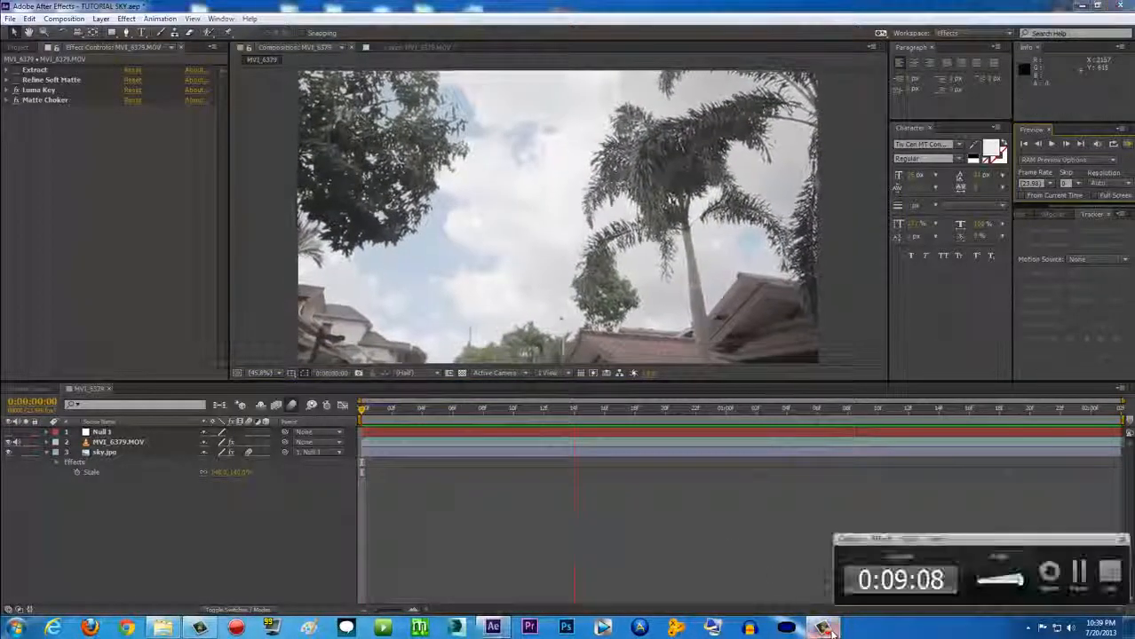